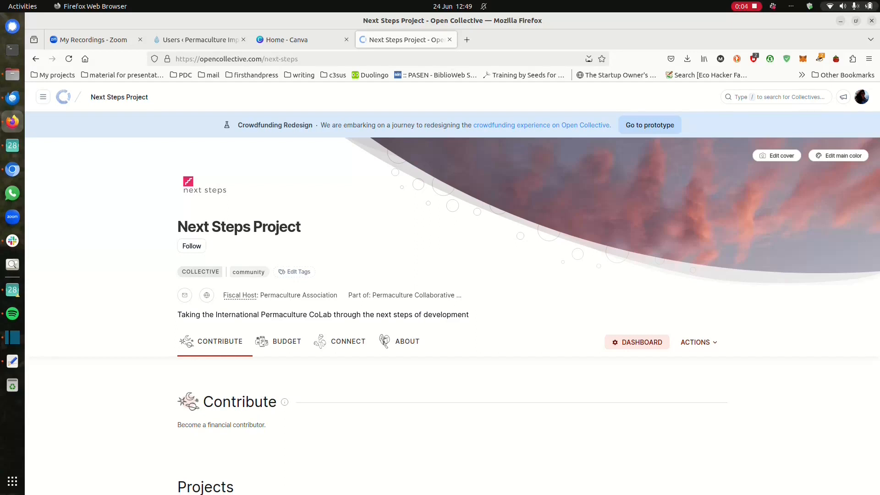
# Step: Scroll through the Next Steps Project's funded projects on Open Collective
pyautogui.scroll(-5, 452, 288)
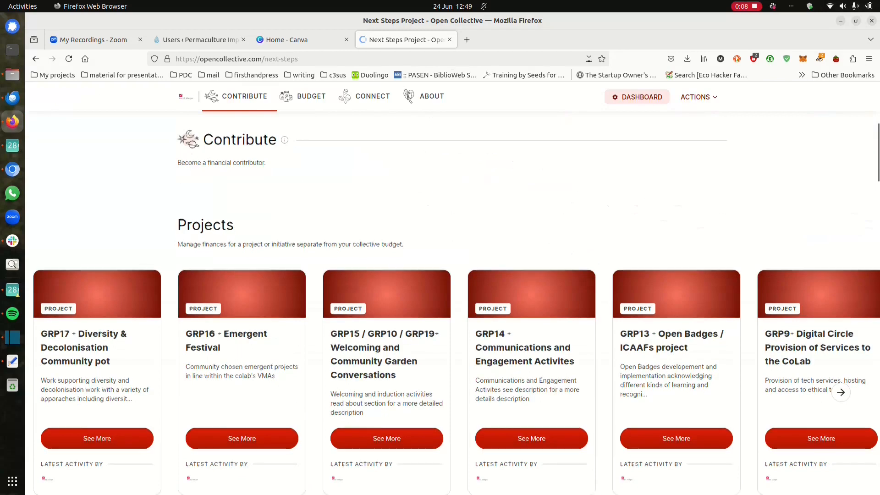
pyautogui.scroll(-1, 452, 309)
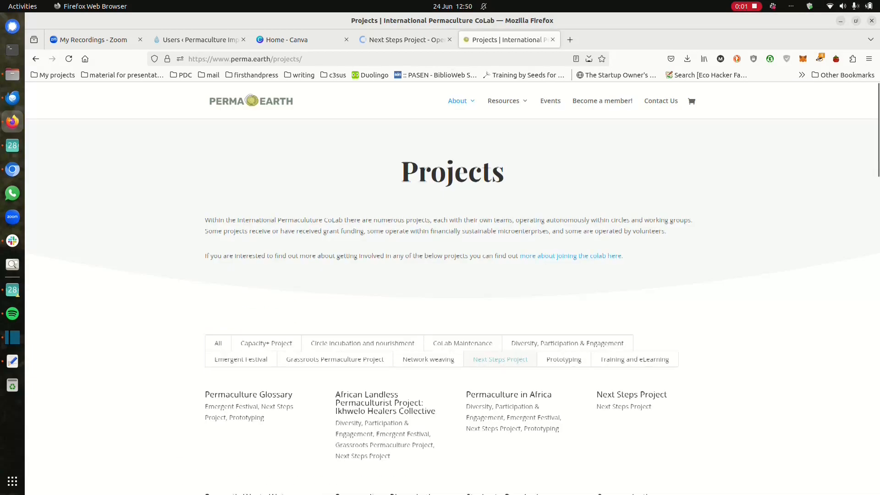
pyautogui.scroll(-2, 453, 291)
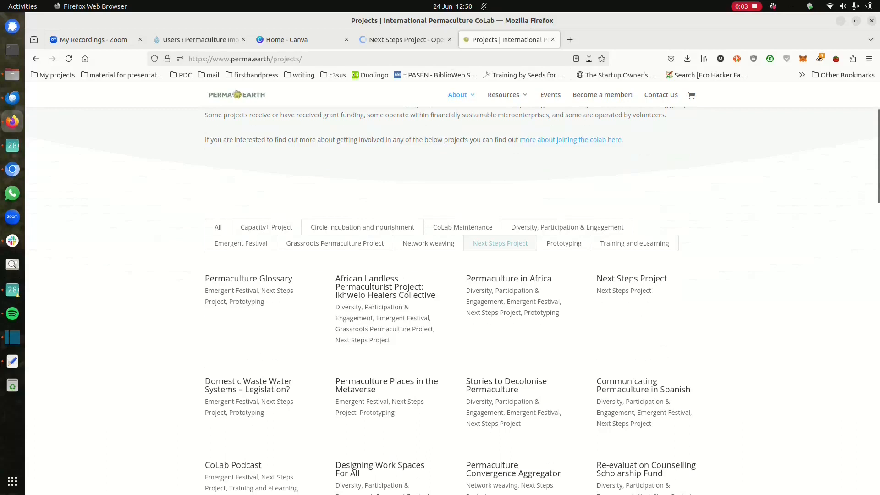
pyautogui.scroll(-2, 452, 297)
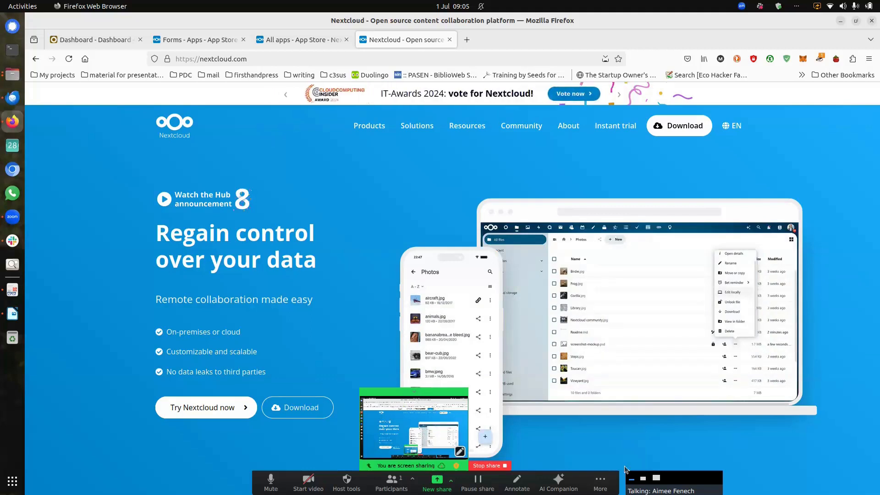
# Step: Browse the nextcloud.com homepage, then bring up the App Store's All apps listing
pyautogui.click(435, 457)
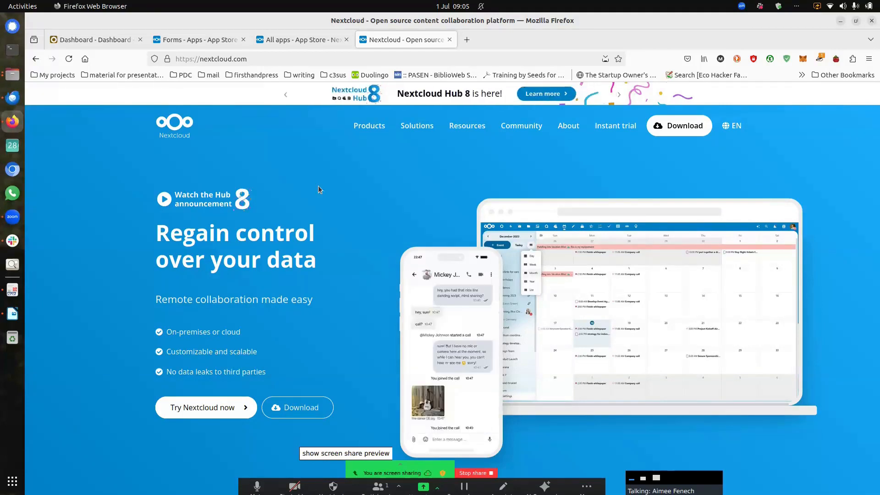
pyautogui.scroll(-5, 319, 189)
pyautogui.scroll(-6, 319, 190)
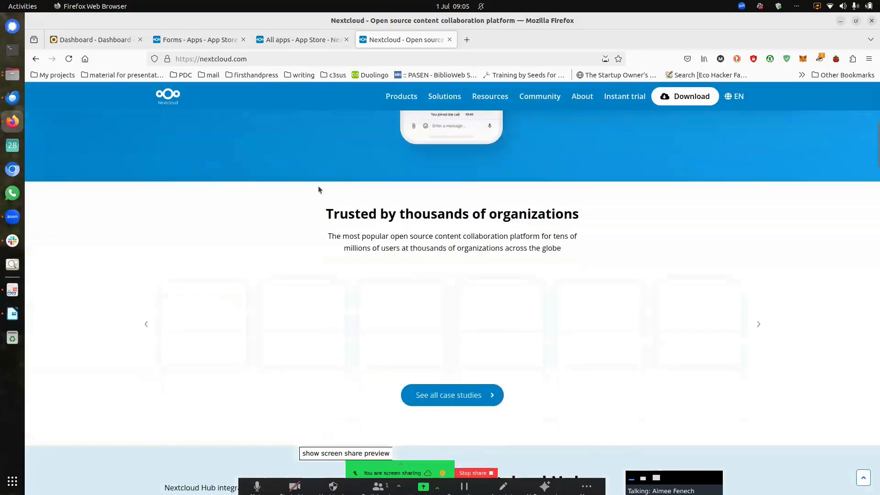
pyautogui.scroll(-3, 318, 186)
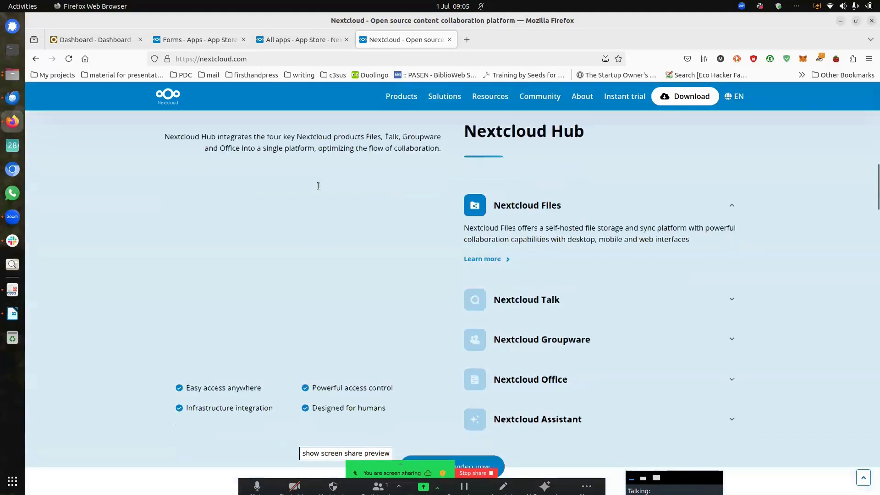
pyautogui.scroll(8, 319, 188)
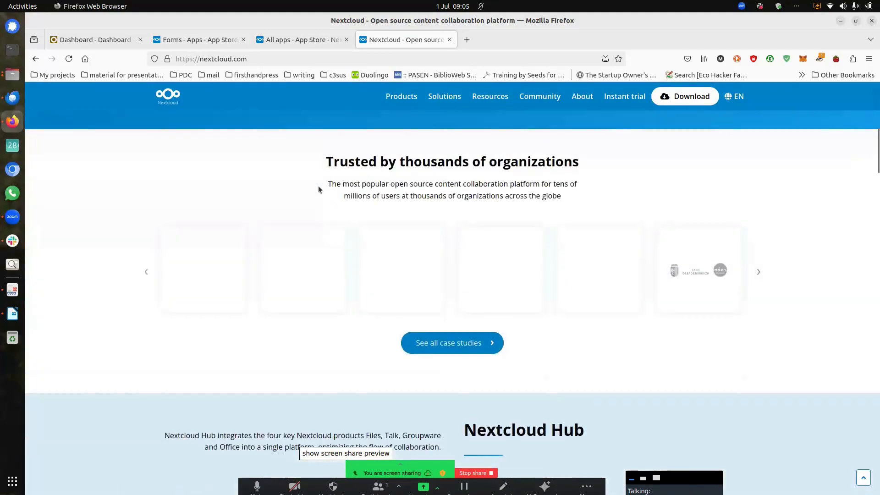
pyautogui.scroll(5, 318, 186)
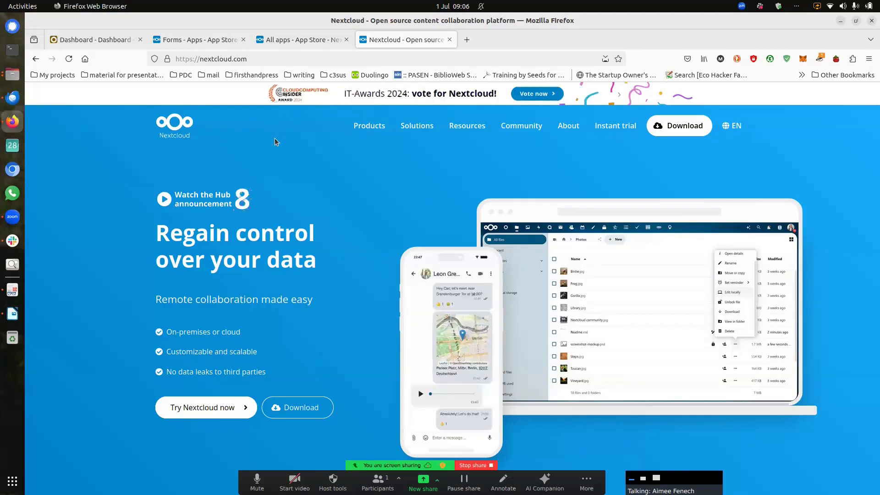
pyautogui.scroll(-10, 545, 265)
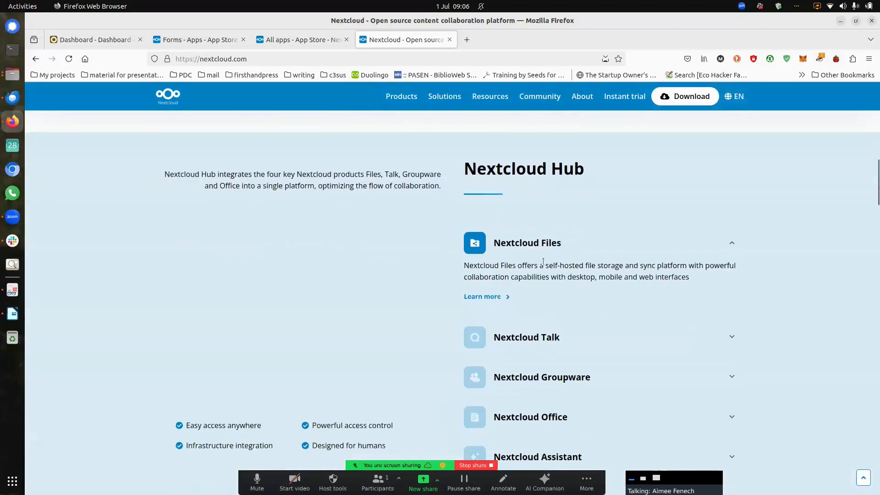
pyautogui.scroll(-4, 543, 265)
pyautogui.scroll(14, 292, 158)
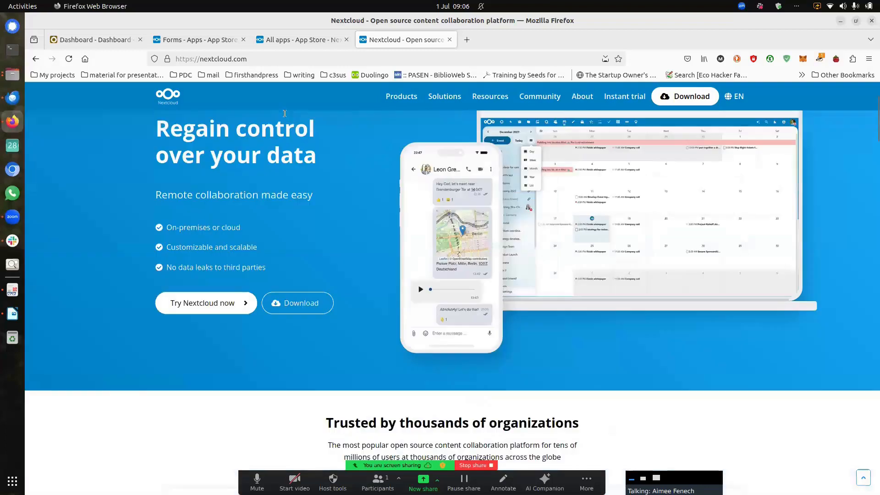
pyautogui.click(310, 44)
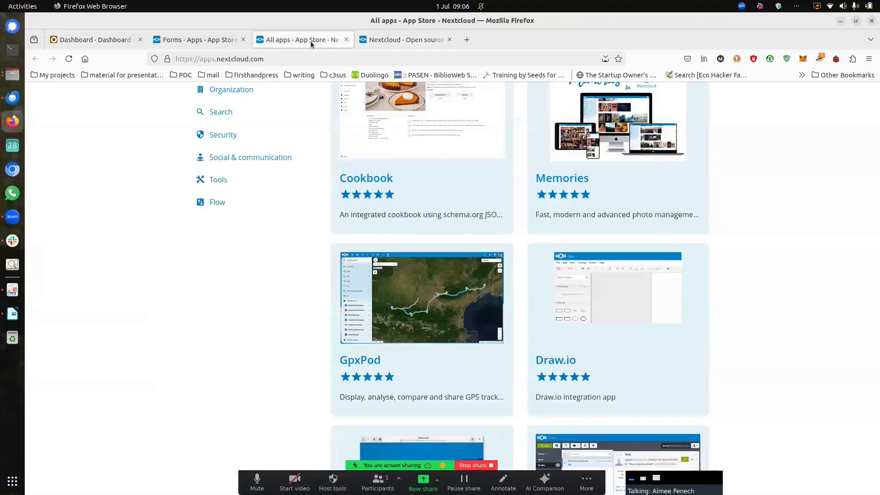
# Step: Look through the top-rated apps in the All apps list, then show the Forms app page
pyautogui.scroll(6, 287, 256)
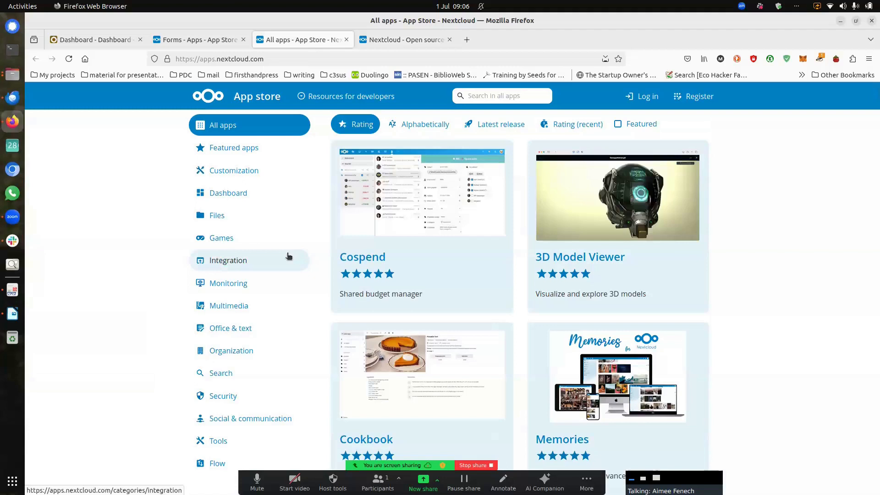
pyautogui.scroll(-5, 360, 256)
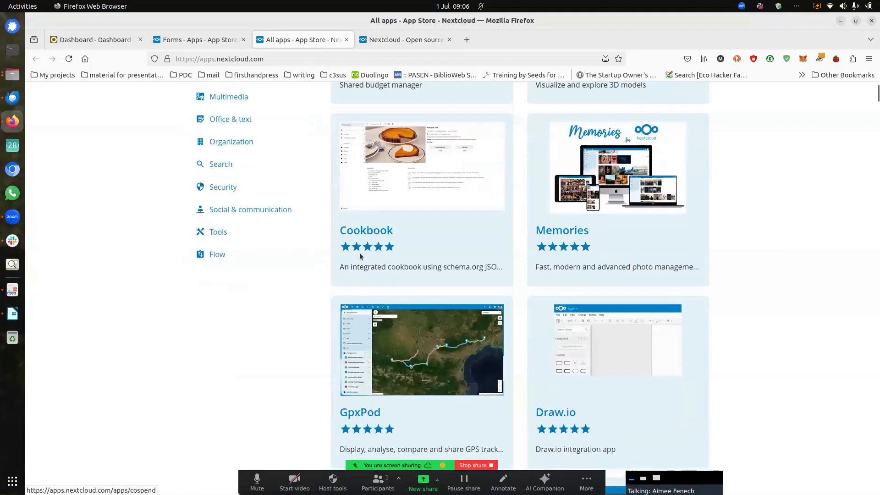
pyautogui.scroll(-6, 325, 256)
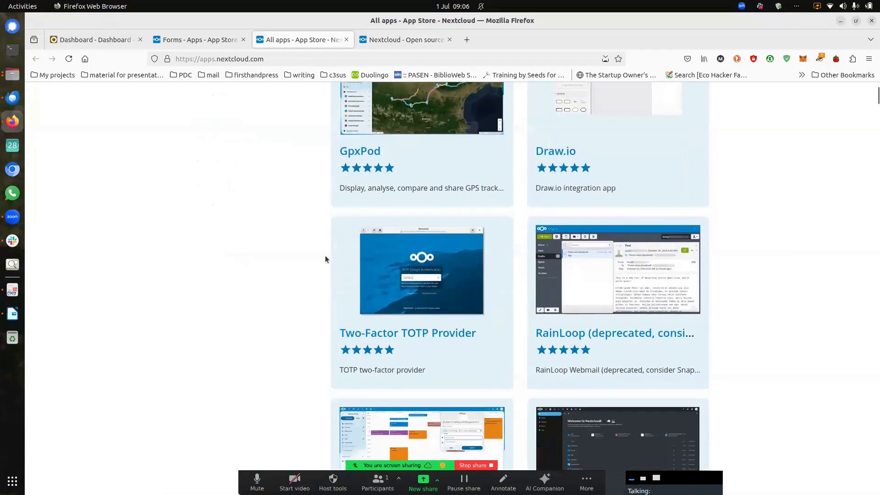
pyautogui.scroll(-12, 326, 259)
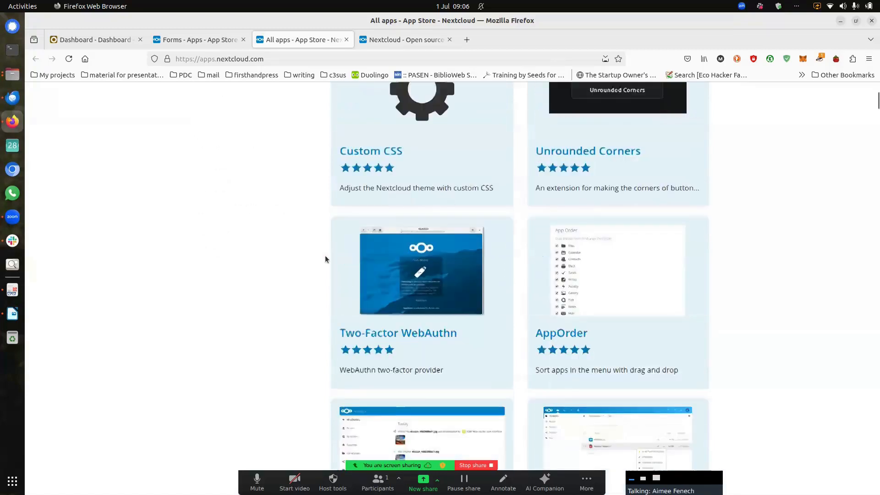
pyautogui.scroll(-8, 325, 259)
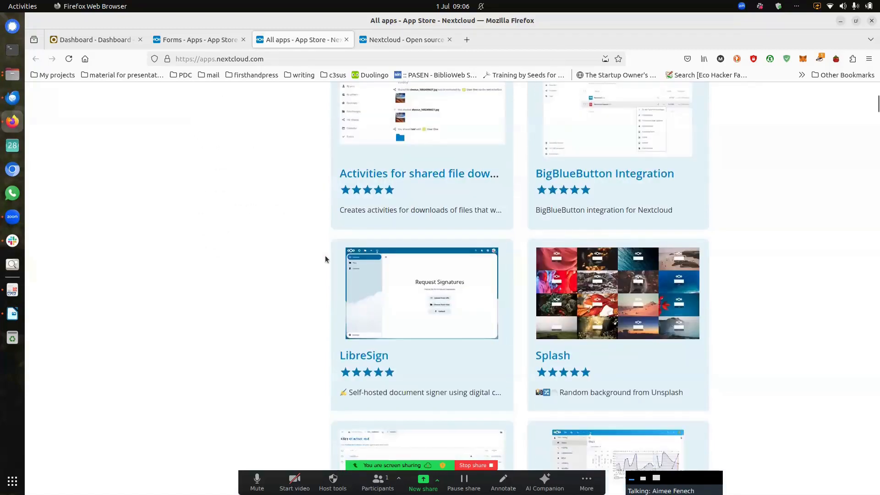
pyautogui.scroll(-1, 302, 216)
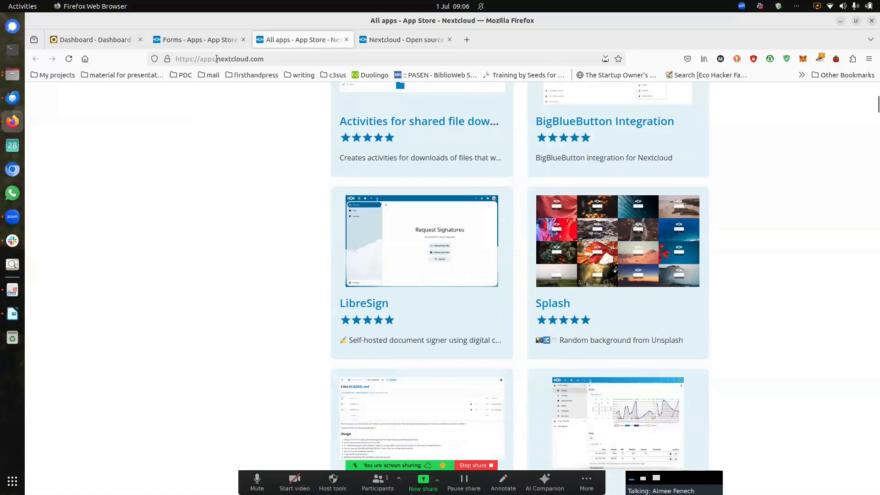
pyautogui.click(219, 41)
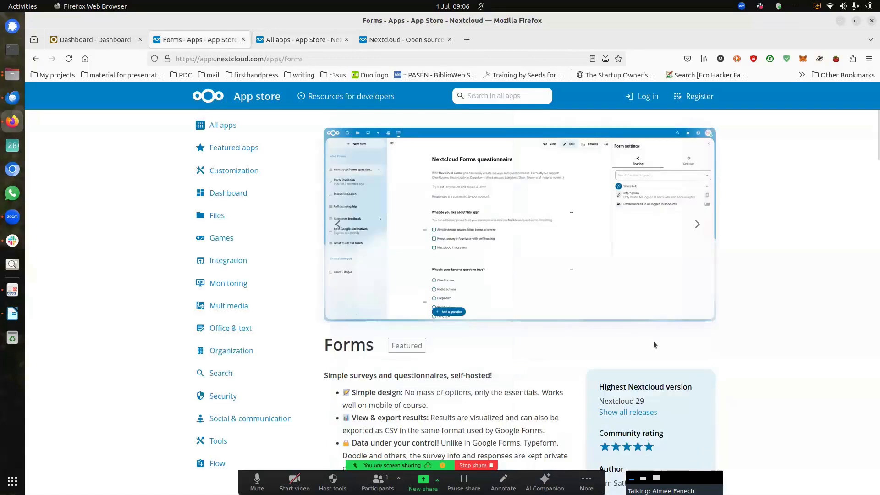
pyautogui.scroll(-2, 653, 344)
pyautogui.scroll(-1, 654, 344)
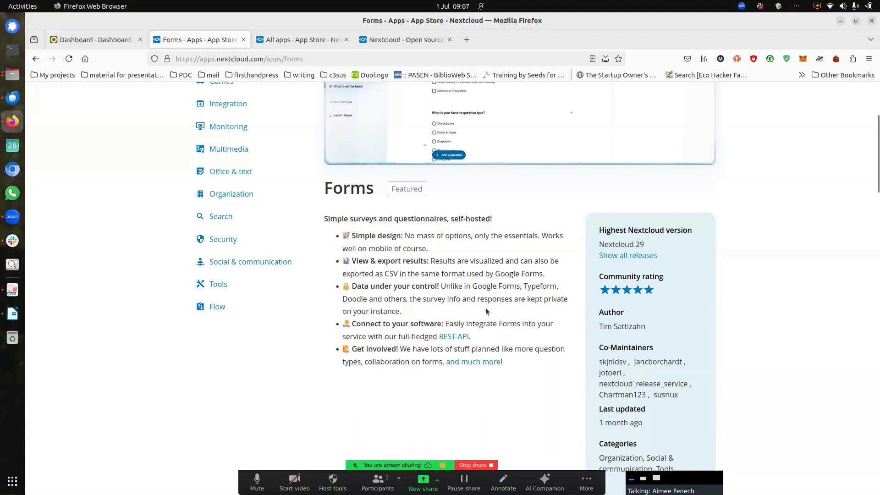
pyautogui.scroll(2, 485, 308)
pyautogui.scroll(4, 486, 308)
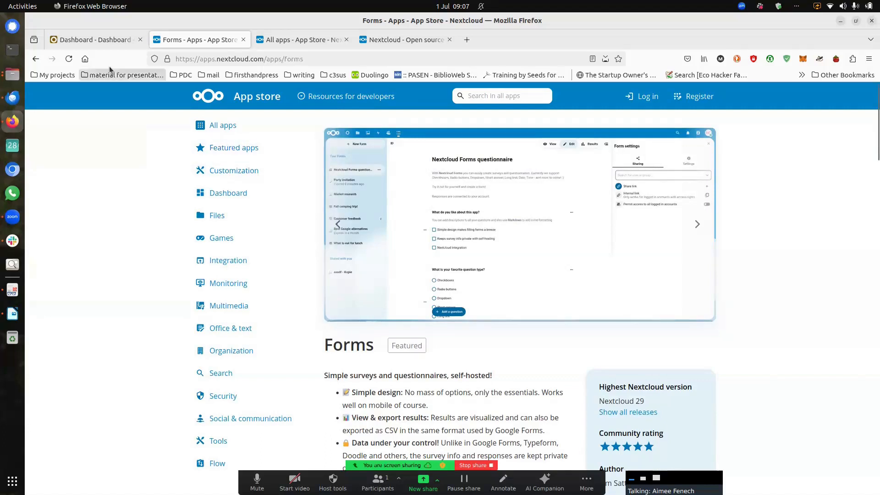
# Step: Go to the CoLab Nextcloud dashboard and launch its Forms app
pyautogui.click(101, 40)
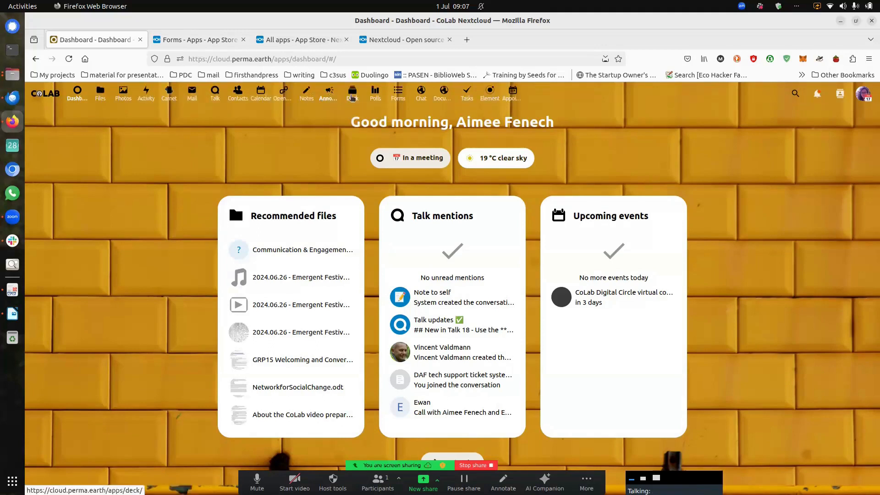
pyautogui.click(398, 94)
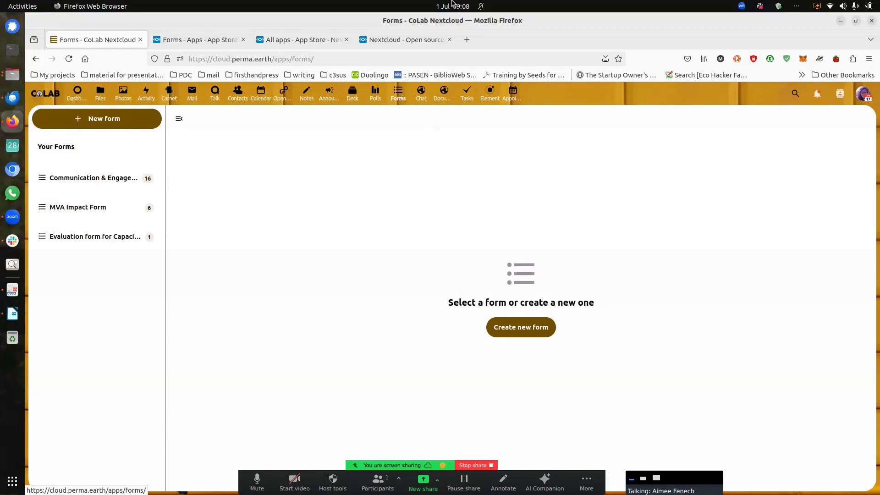
# Step: Open The Digital Circle on opencollective.com and its 'Nextcloud hosting and set up services' project
pyautogui.click(467, 42)
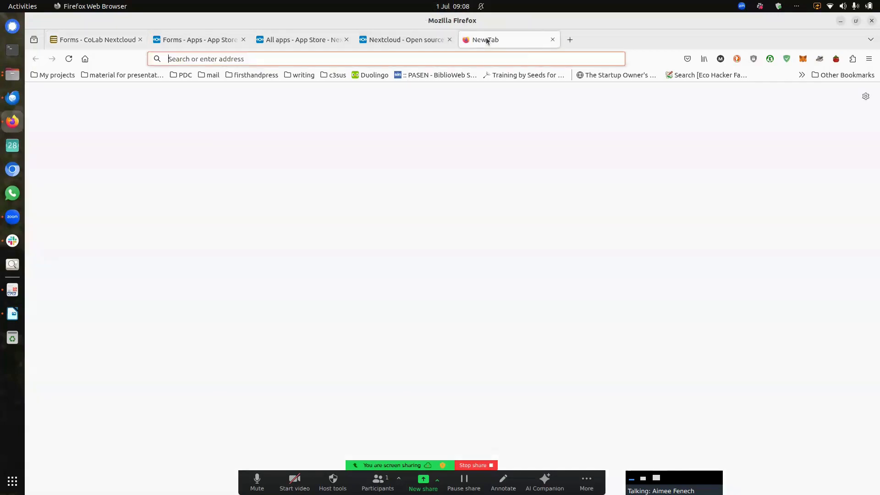
pyautogui.write('open')
pyautogui.press('Right')
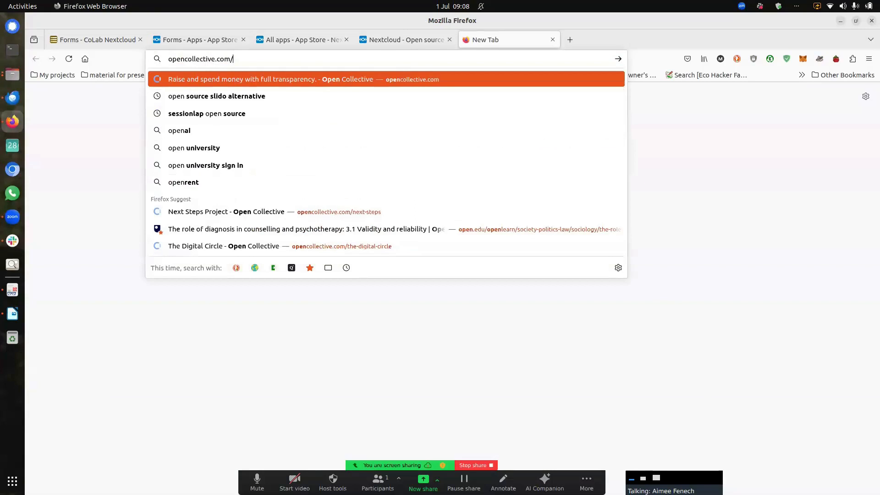
pyautogui.write('di')
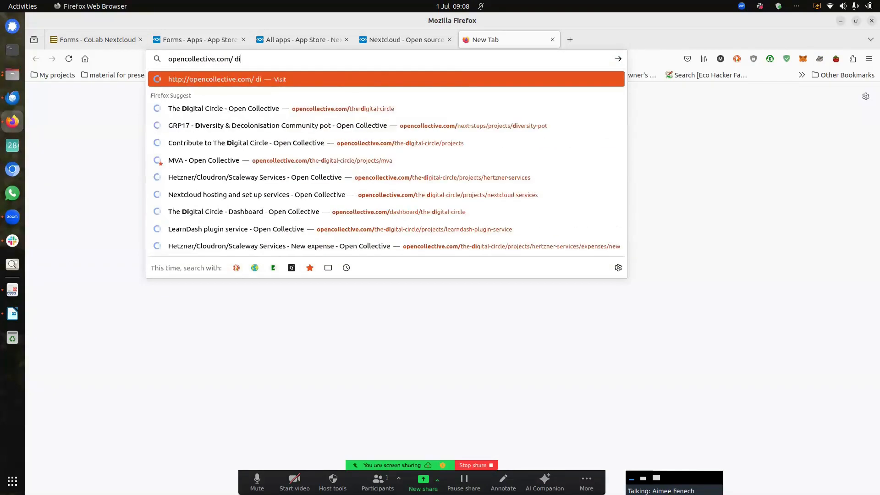
pyautogui.click(373, 103)
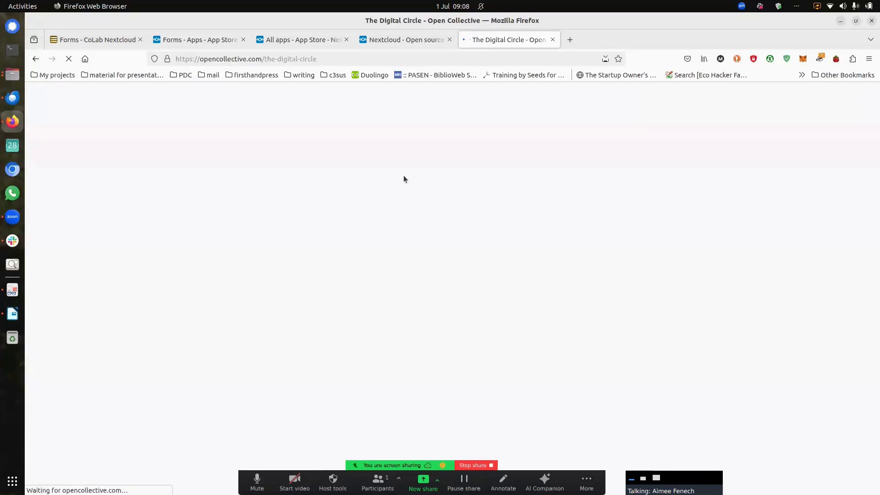
pyautogui.scroll(-2, 458, 243)
pyautogui.scroll(-15, 460, 248)
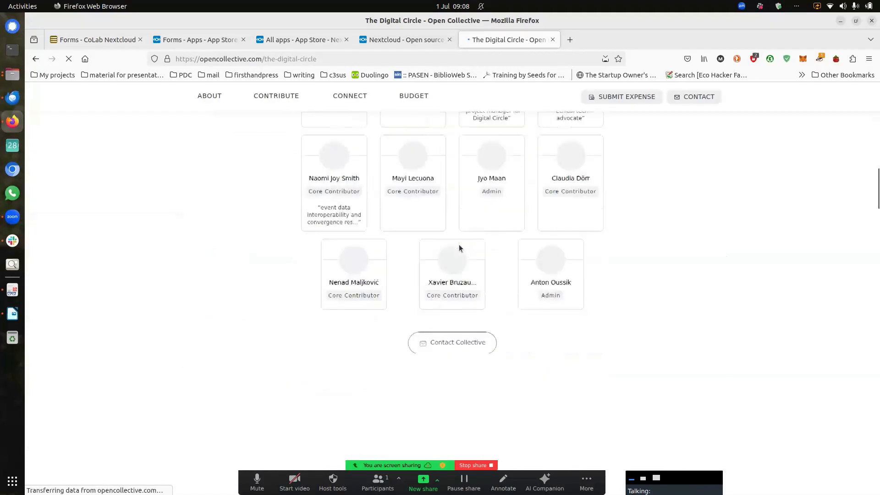
pyautogui.scroll(-5, 459, 248)
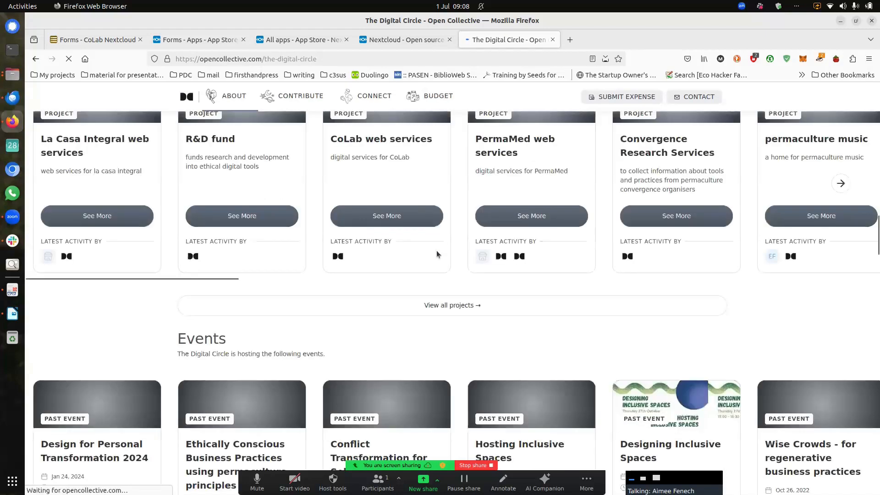
pyautogui.click(328, 262)
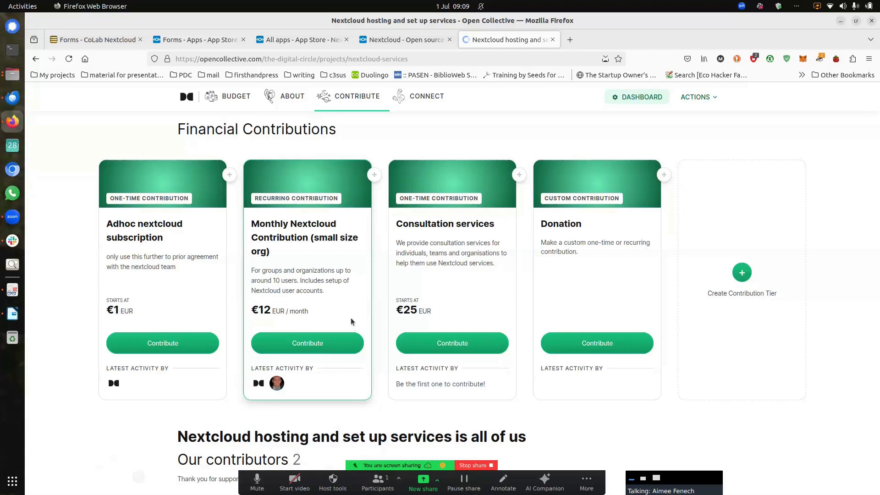
# Step: Scroll back up the project page and return to the Nextcloud Forms tab
pyautogui.scroll(5, 351, 320)
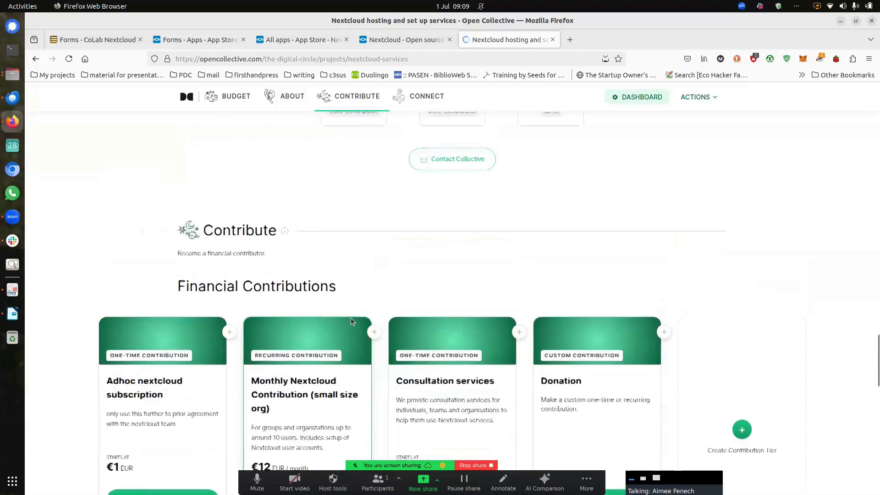
pyautogui.scroll(15, 350, 318)
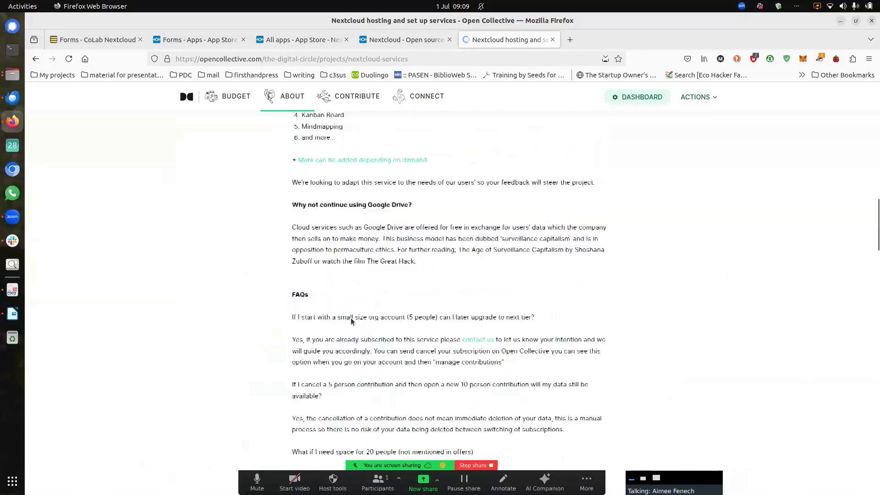
pyautogui.scroll(5, 346, 282)
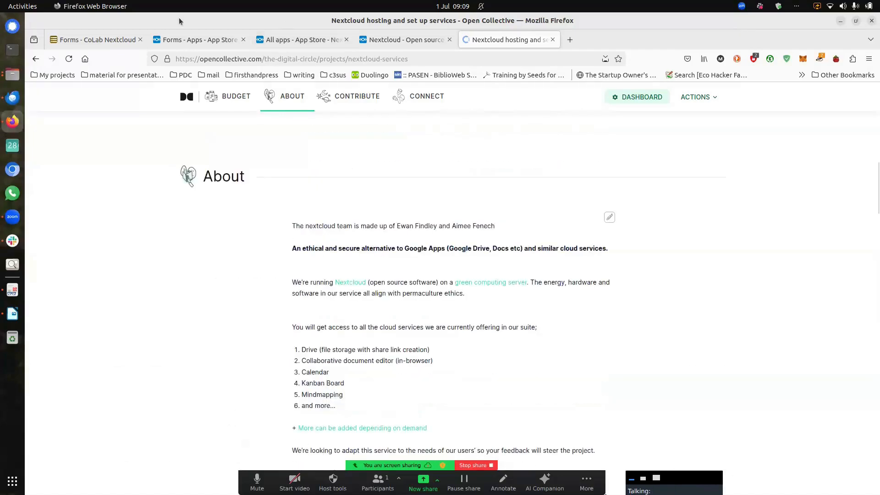
pyautogui.scroll(10, 339, 267)
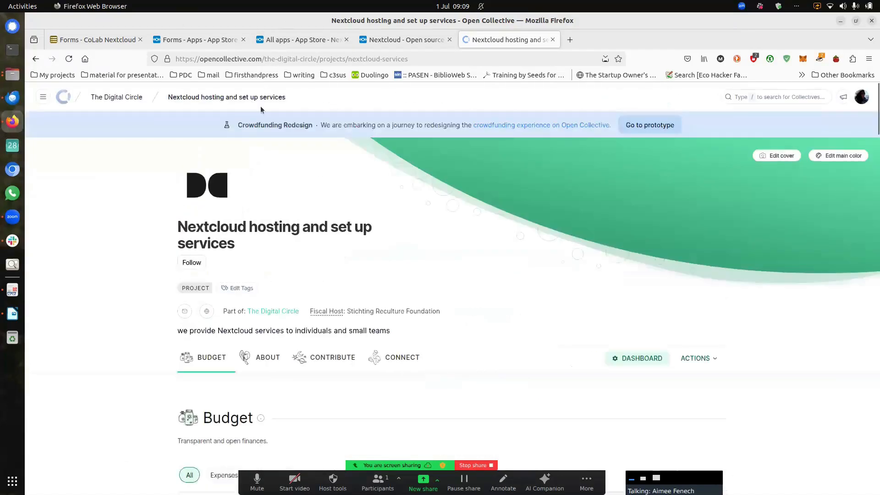
pyautogui.click(100, 40)
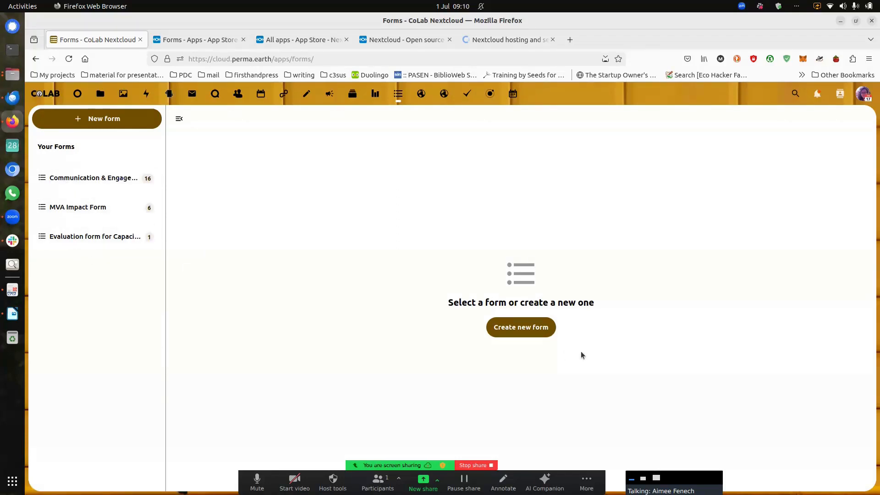
# Step: Create a new form titled 'Open Source Demo Feedback Form'
pyautogui.click(530, 332)
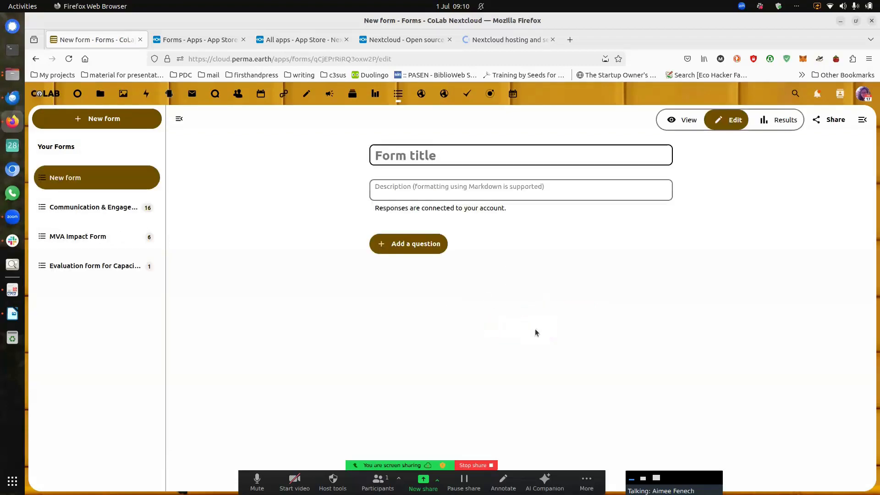
pyautogui.write('Open')
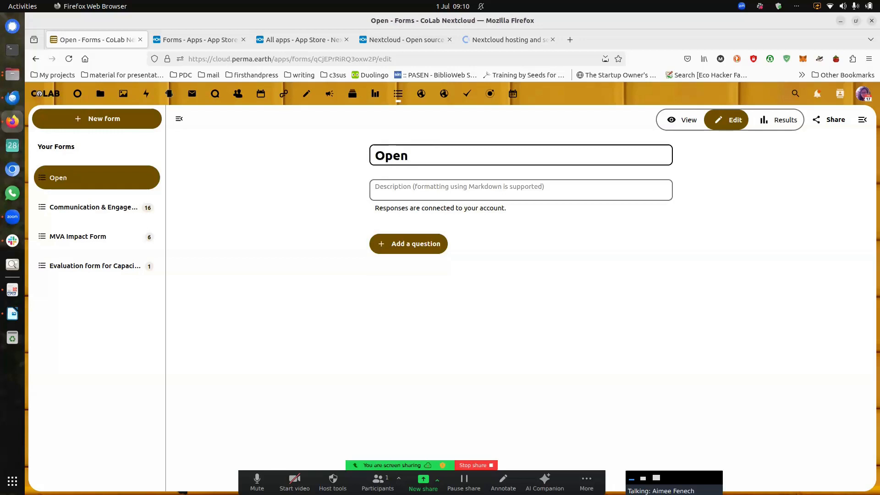
pyautogui.write(' Source')
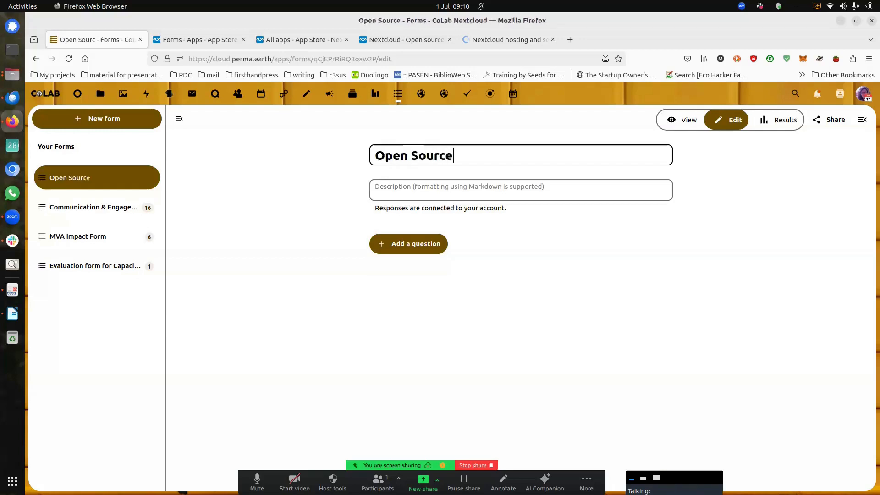
pyautogui.write(' Demo G')
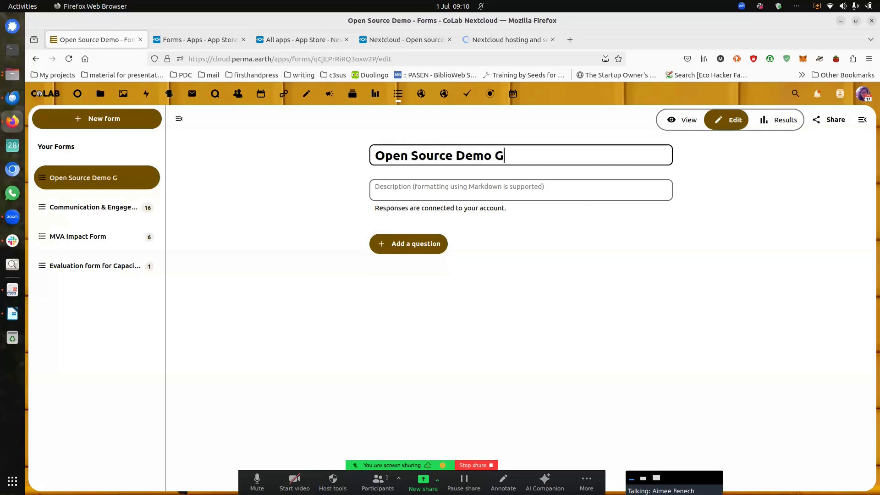
pyautogui.write('eedb')
pyautogui.press('BackSpace')
pyautogui.press('BackSpace')
pyautogui.press('BackSpace')
pyautogui.press('BackSpace')
pyautogui.press('BackSpace')
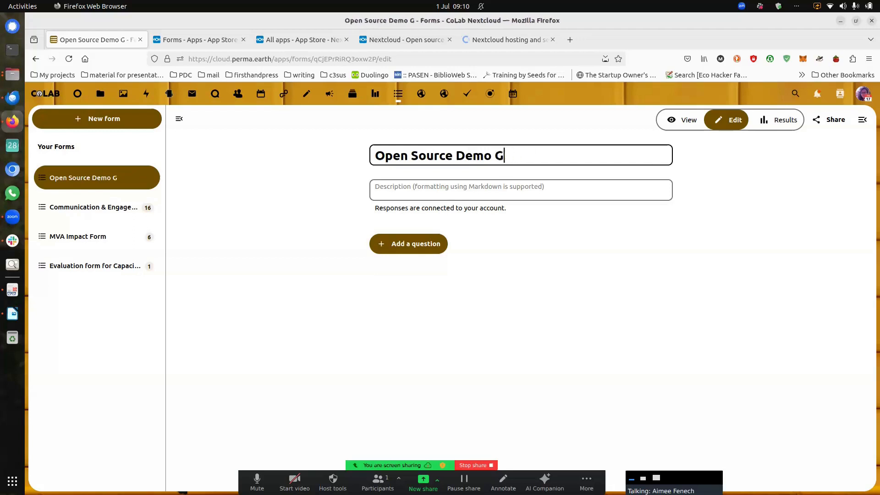
pyautogui.write('Fee')
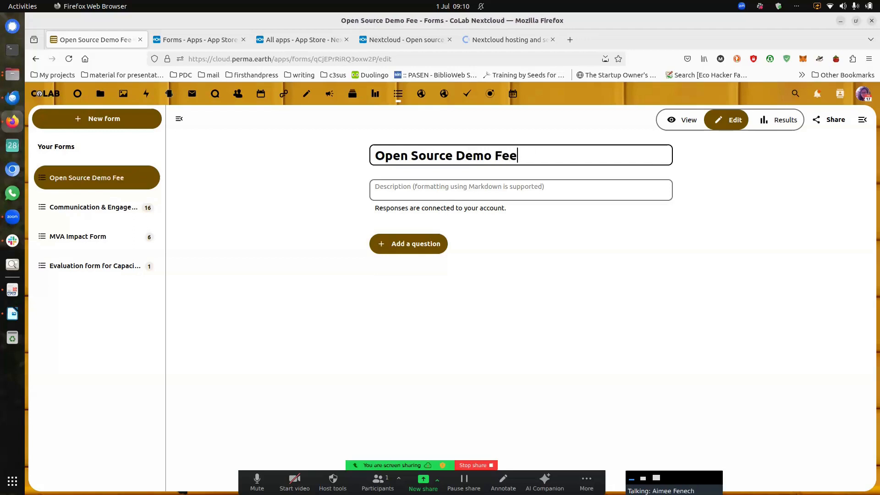
pyautogui.write('dback Form')
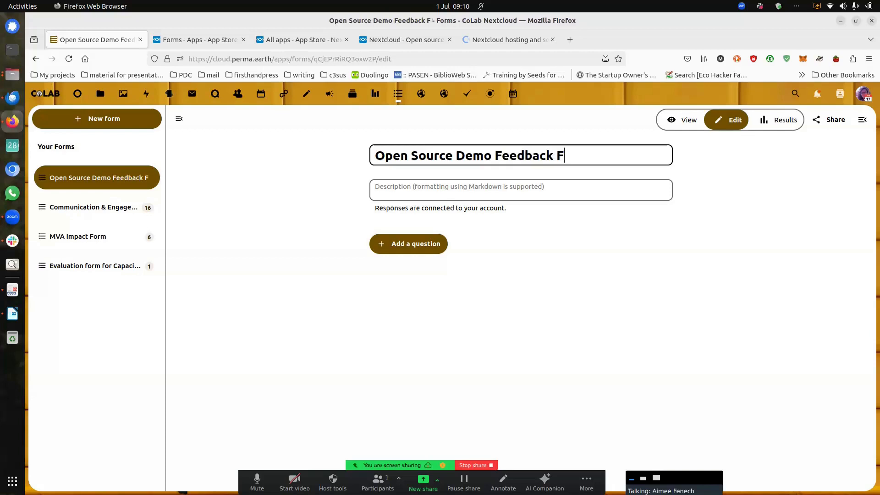
pyautogui.click(454, 191)
# Step: Enter the bold description 'Please let us know how these demos are helping you and how we can improve them.'
pyautogui.write('th')
pyautogui.press('BackSpace')
pyautogui.press('BackSpace')
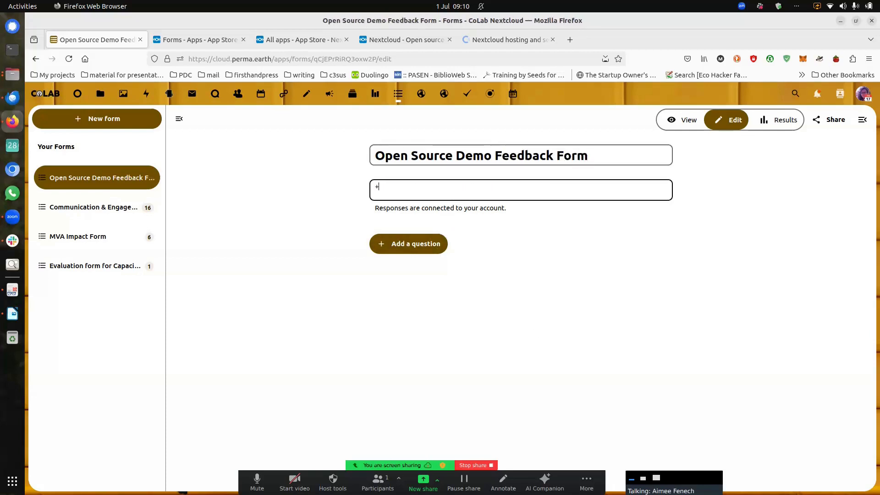
pyautogui.write('"')
pyautogui.press('BackSpace')
pyautogui.write('**Please let us know how these dme')
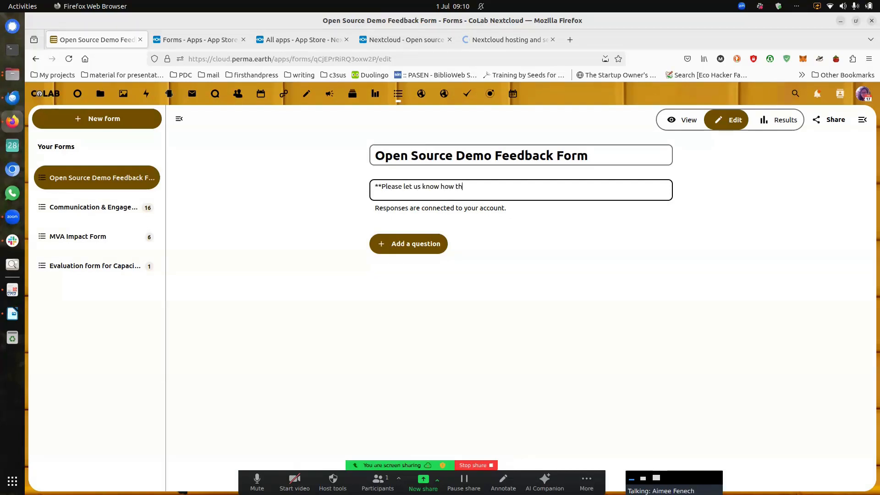
pyautogui.press('BackSpace')
pyautogui.press('BackSpace')
pyautogui.press('BackSpace')
pyautogui.write('demos are helping you an')
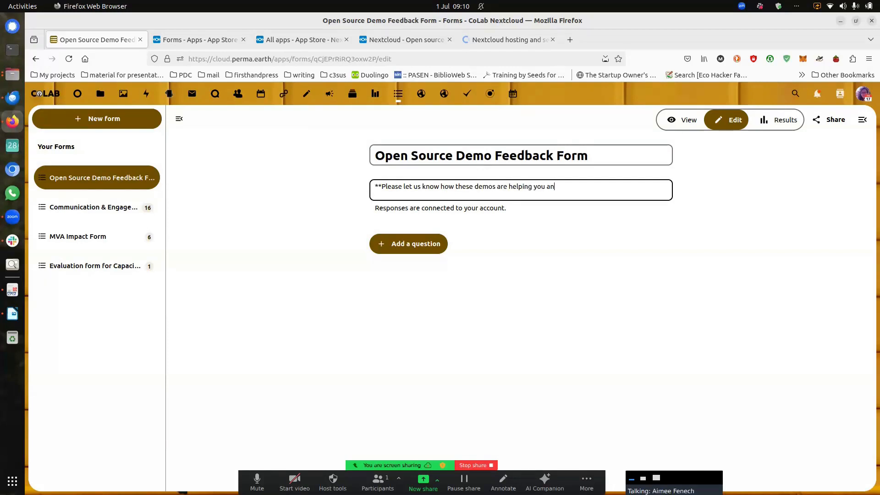
pyautogui.write('d how we can improve them.**')
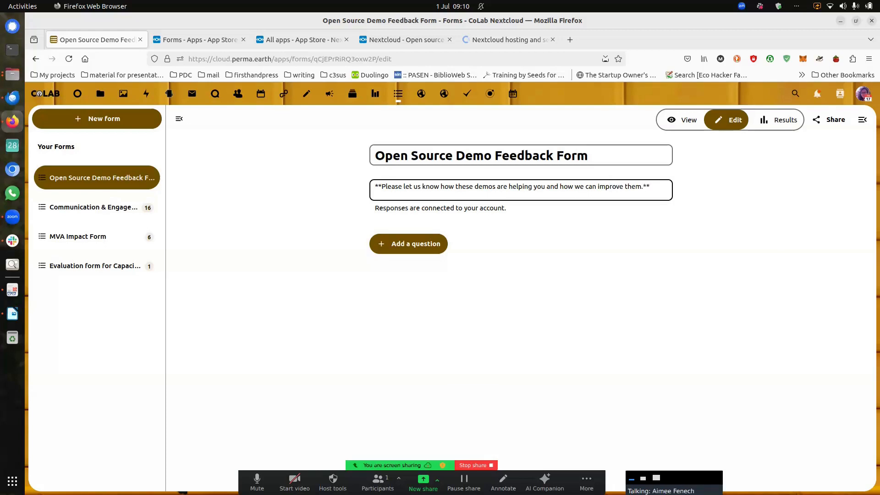
# Step: Add checkbox question 'test 1' with options 'An answer', 'another answer' and 'and so on'
pyautogui.click(403, 247)
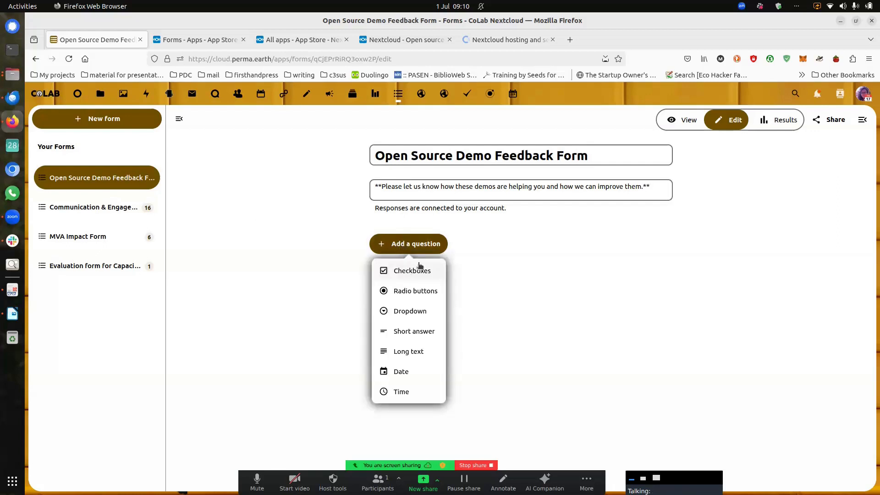
pyautogui.click(433, 242)
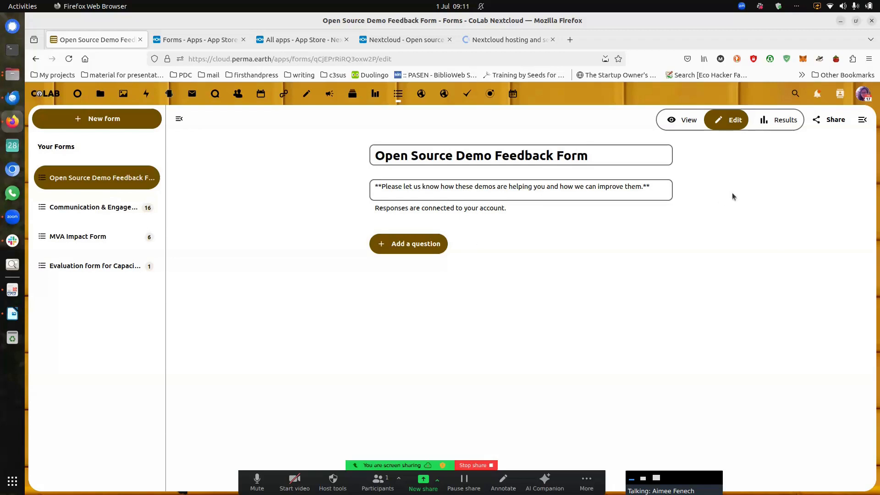
pyautogui.click(389, 243)
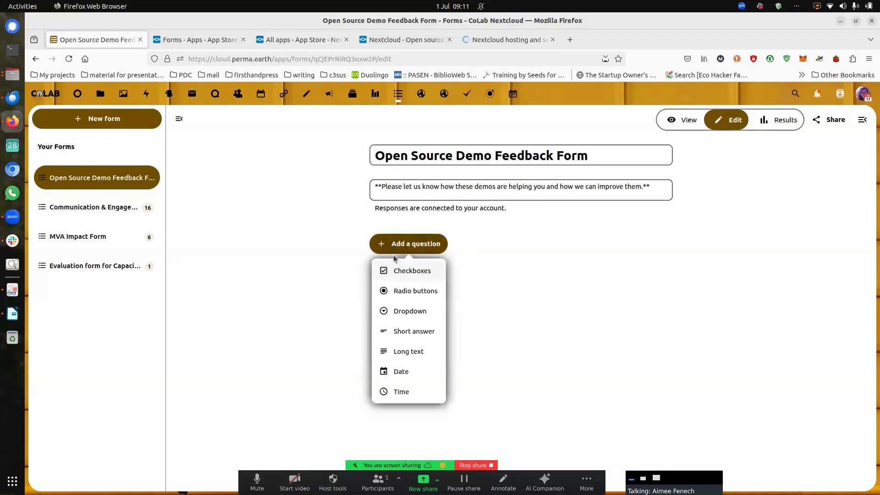
pyautogui.click(427, 272)
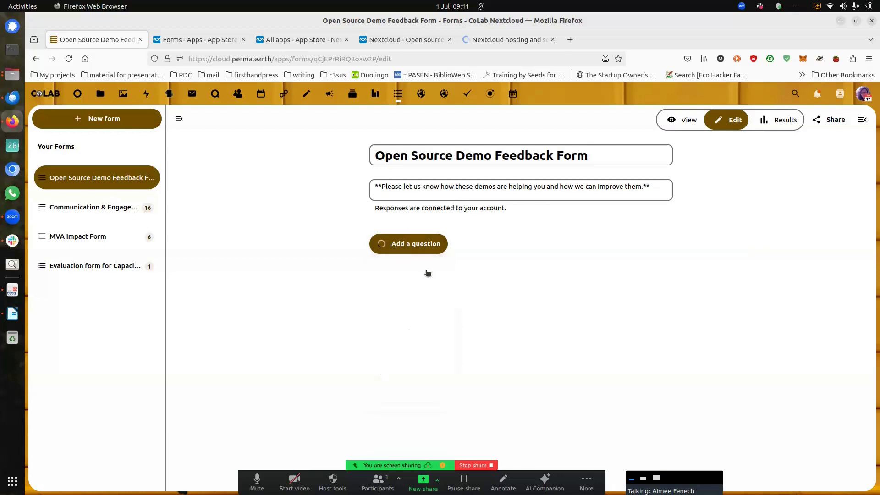
pyautogui.write('test 1')
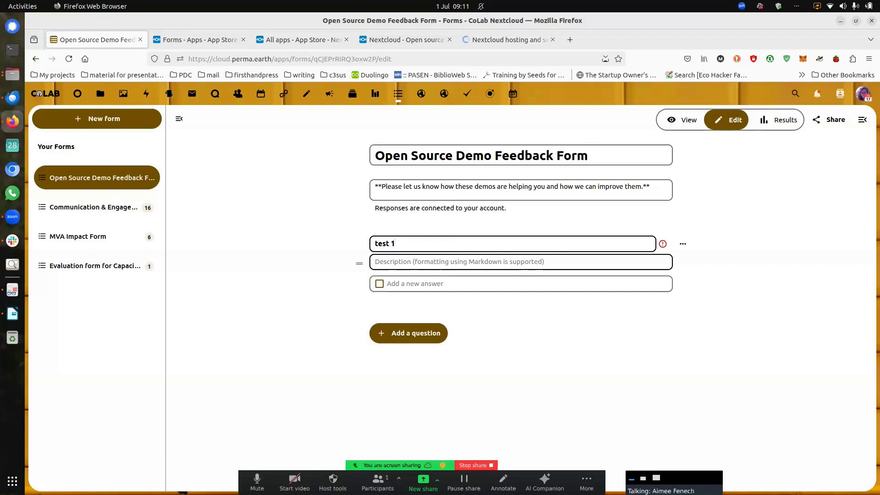
pyautogui.click(426, 287)
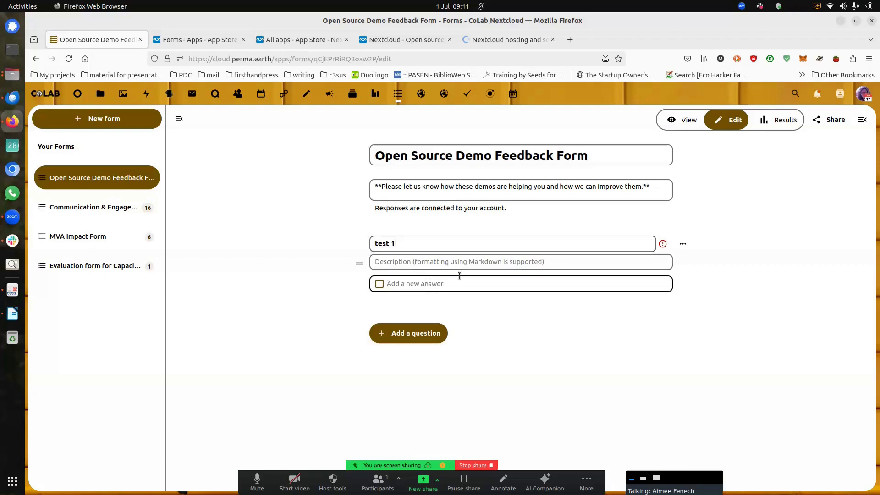
pyautogui.write('An answer')
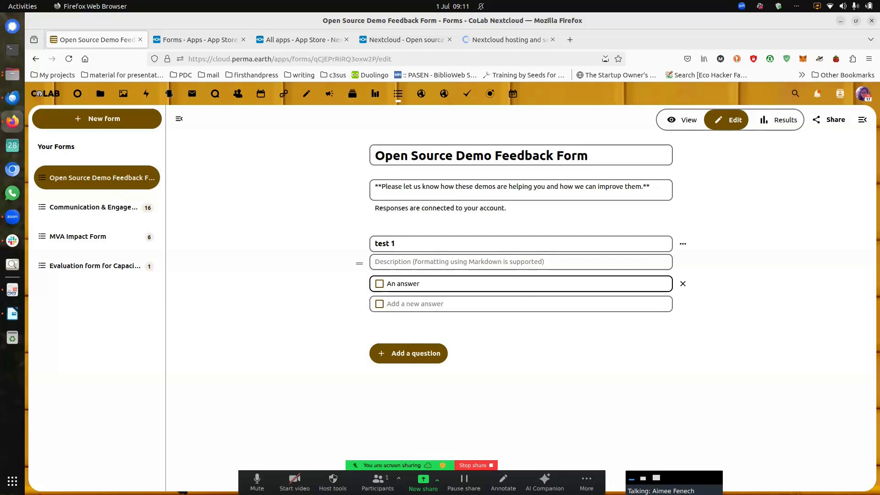
pyautogui.click(412, 303)
pyautogui.write('a')
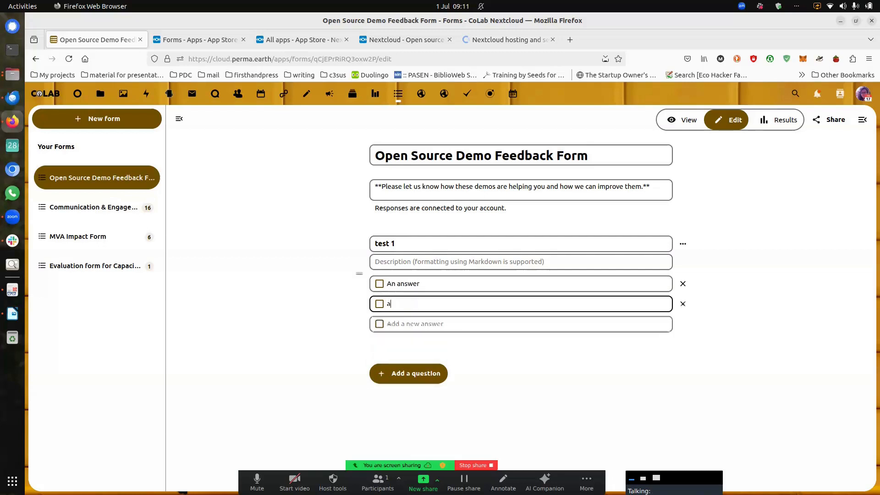
pyautogui.write('nother answer')
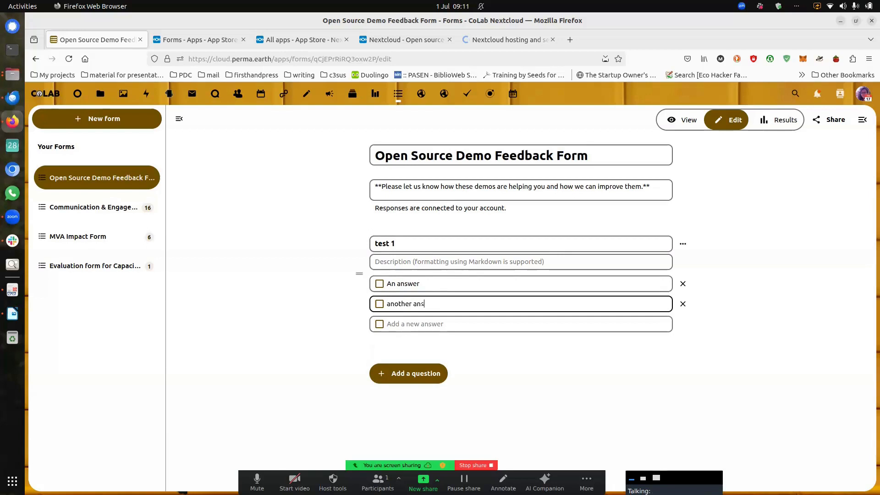
pyautogui.click(410, 323)
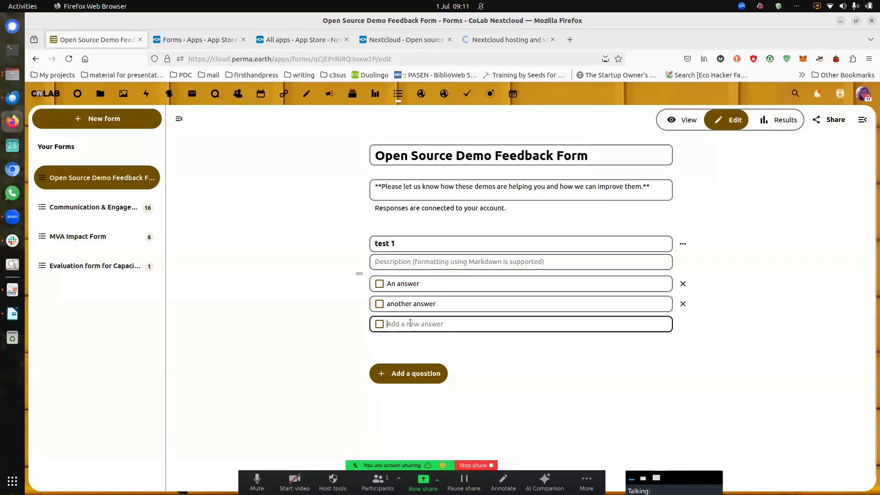
pyautogui.write('and so ')
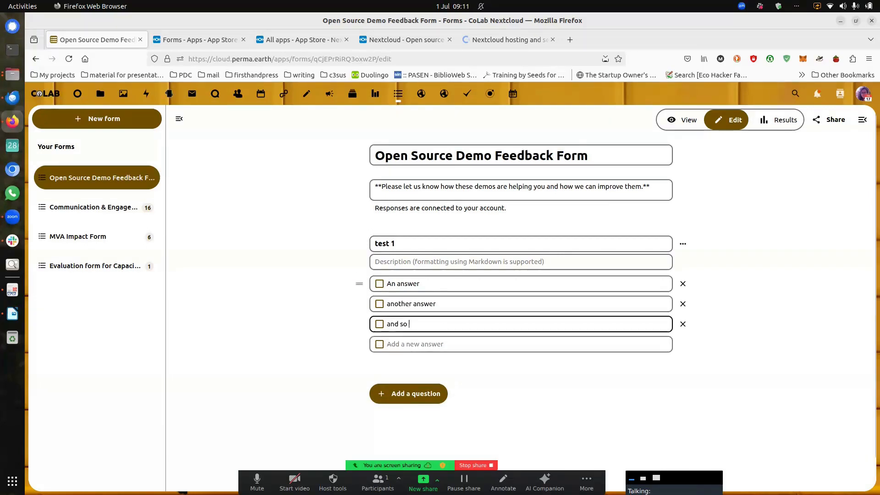
pyautogui.write('on')
pyautogui.click(398, 395)
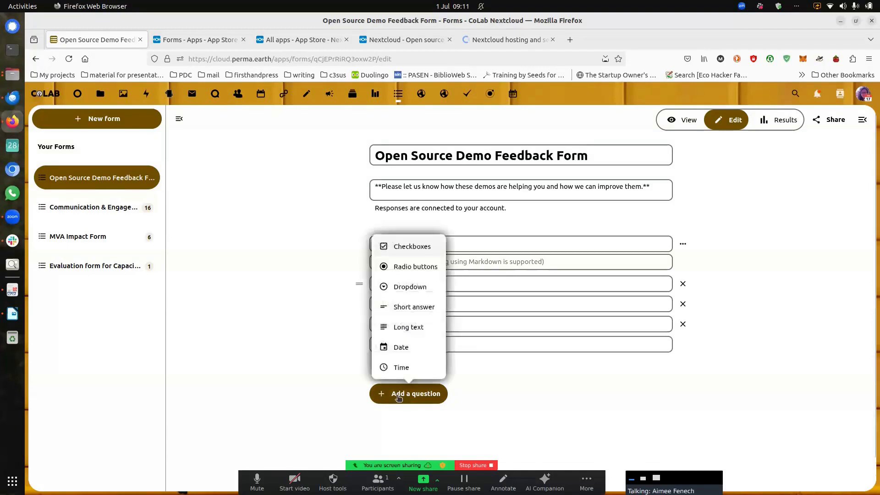
# Step: Add radio-button question 'test 2' with answers 'some answer', 'also this' and 'and this'
pyautogui.click(417, 269)
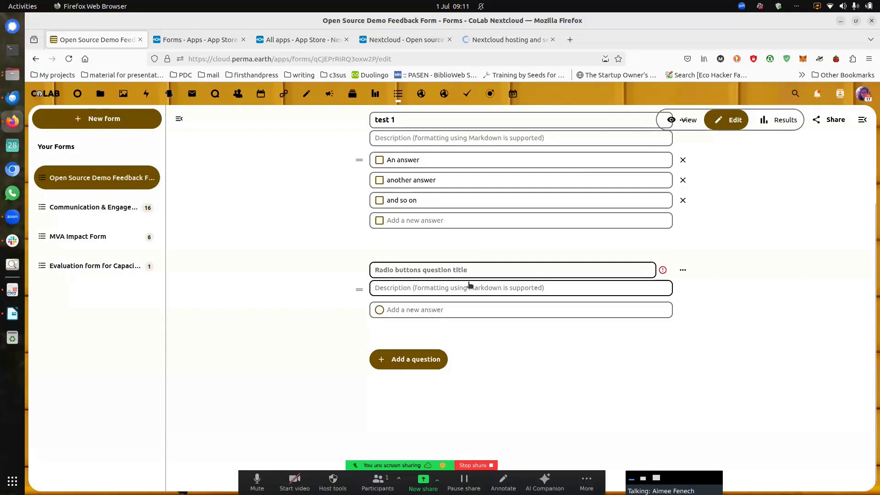
pyautogui.write('test 2')
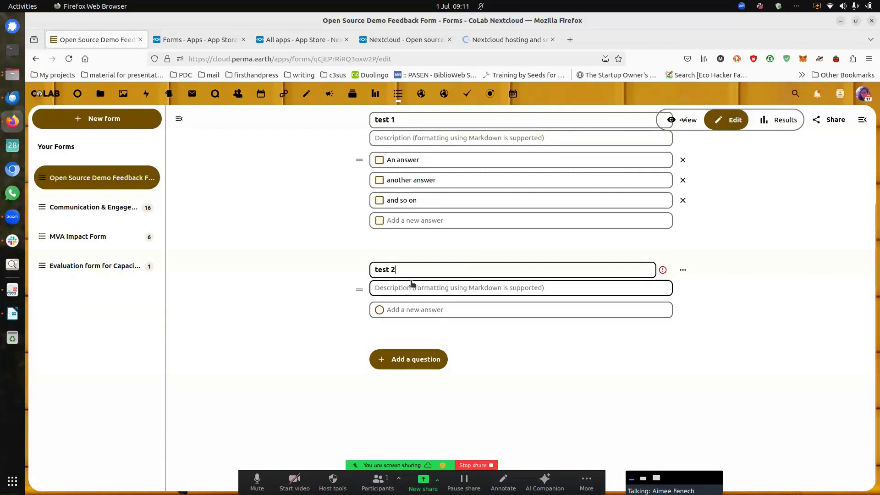
pyautogui.click(410, 310)
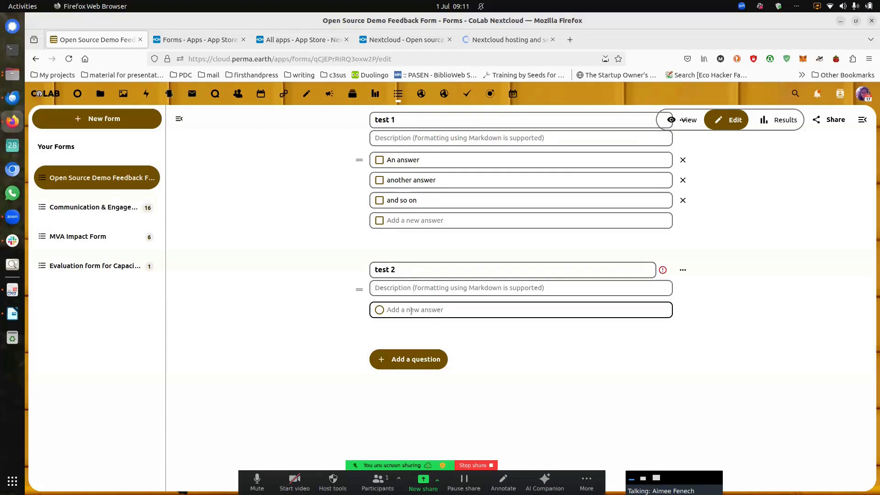
pyautogui.write('s')
pyautogui.press('BackSpace')
pyautogui.write('some answer')
pyautogui.click(422, 329)
pyautogui.write('also this')
pyautogui.click(404, 351)
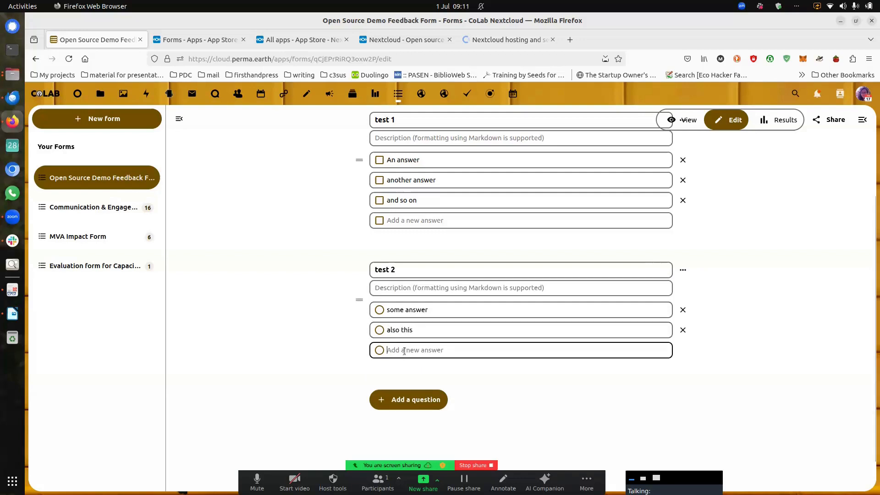
pyautogui.write('and this')
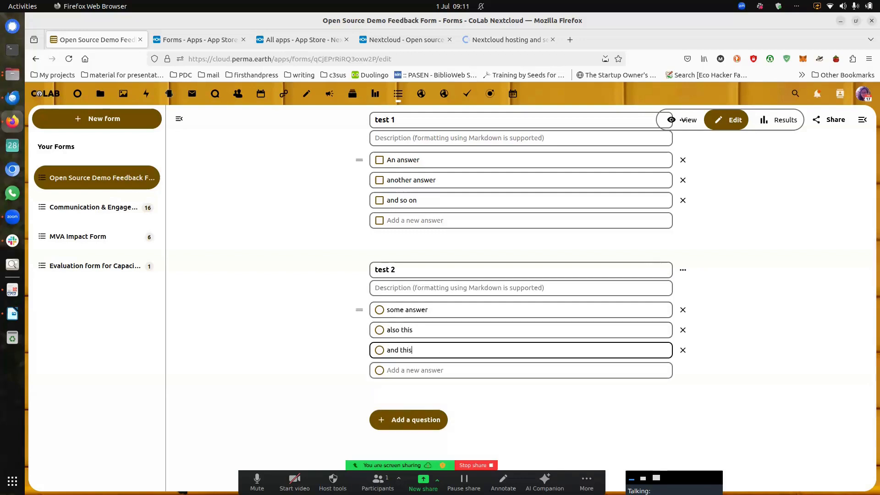
pyautogui.click(395, 419)
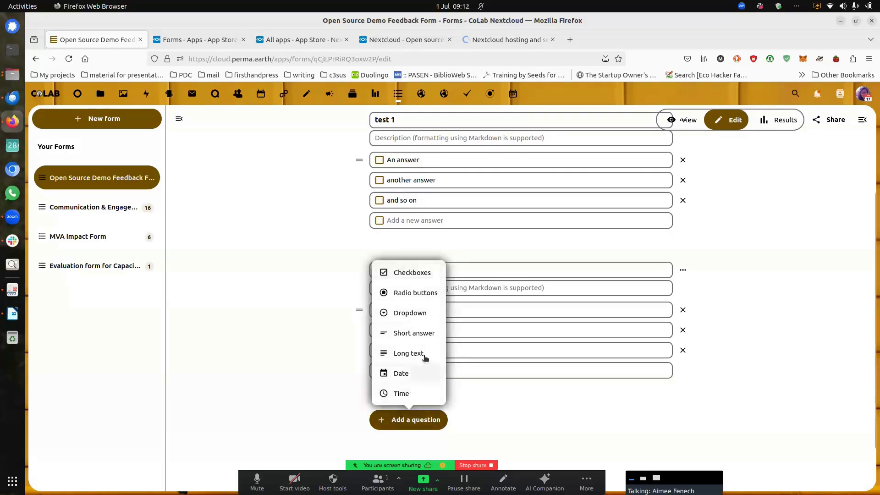
# Step: Add dropdown question 'test 3' described 'some text here', with options '1 answer' and '2 answer'
pyautogui.click(421, 316)
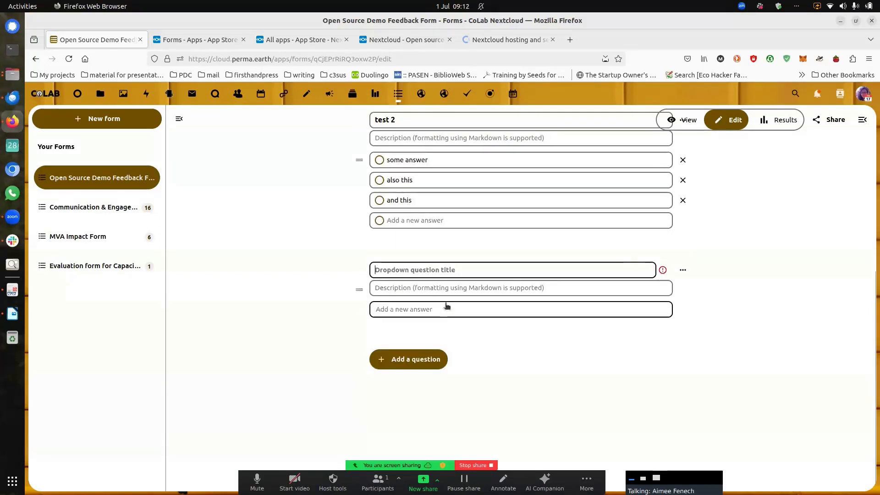
pyautogui.write('test 3')
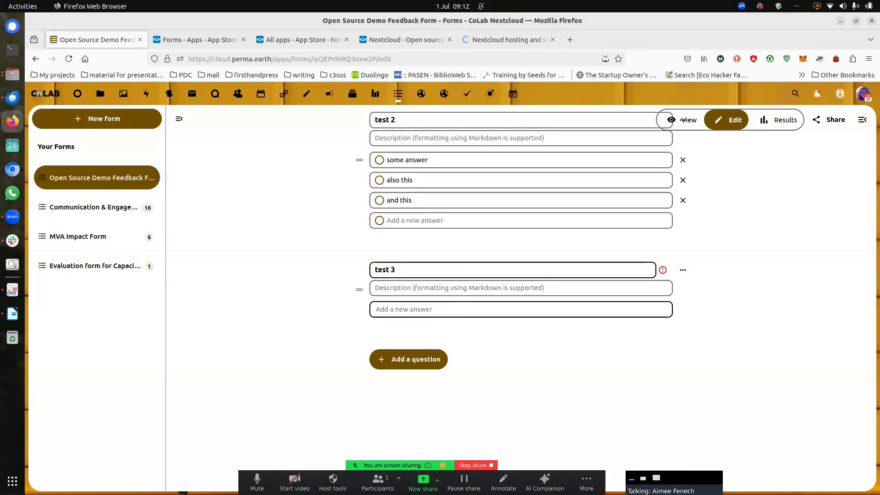
pyautogui.click(445, 310)
pyautogui.click(414, 288)
pyautogui.write('some')
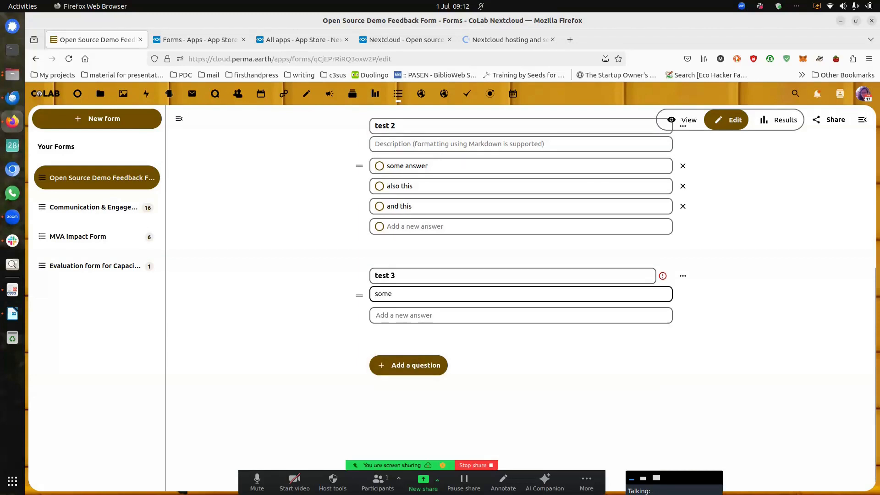
pyautogui.write(' text here')
pyautogui.click(421, 314)
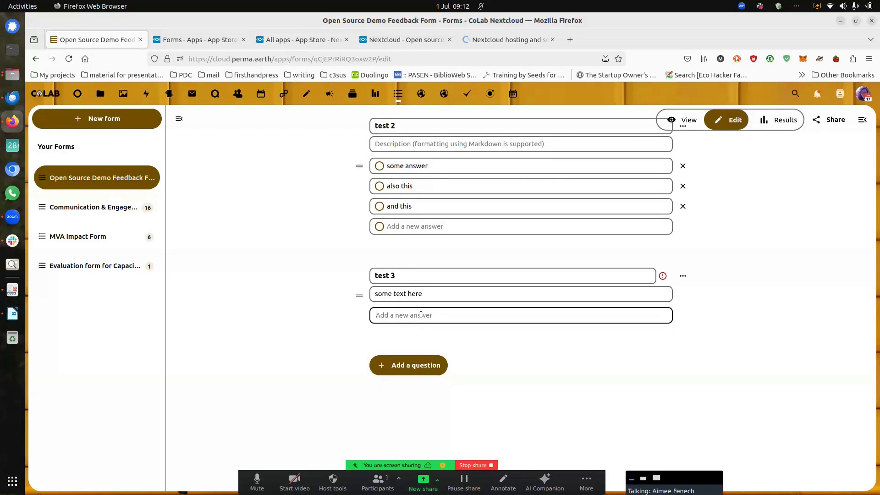
pyautogui.write('1 answer')
pyautogui.click(393, 334)
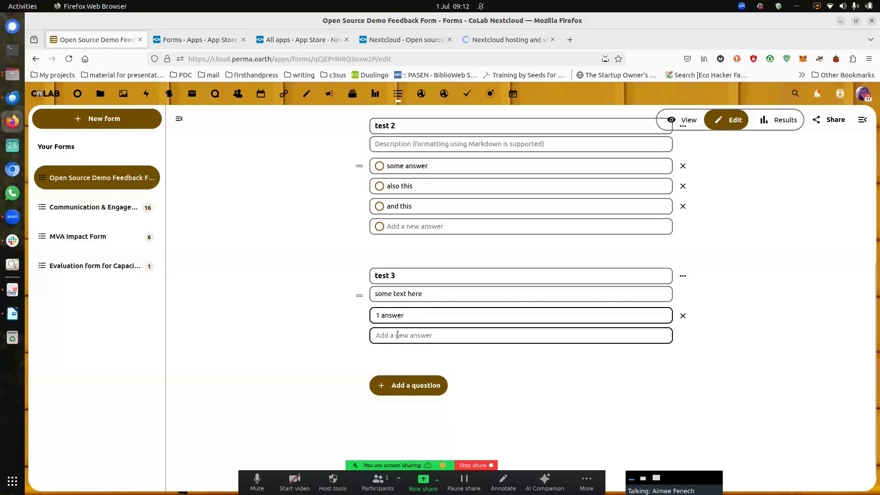
pyautogui.write('2 answer')
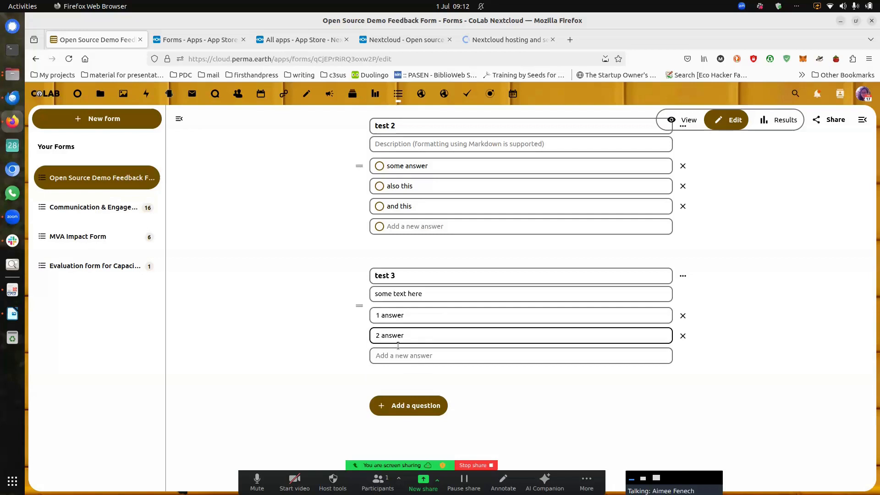
pyautogui.click(408, 405)
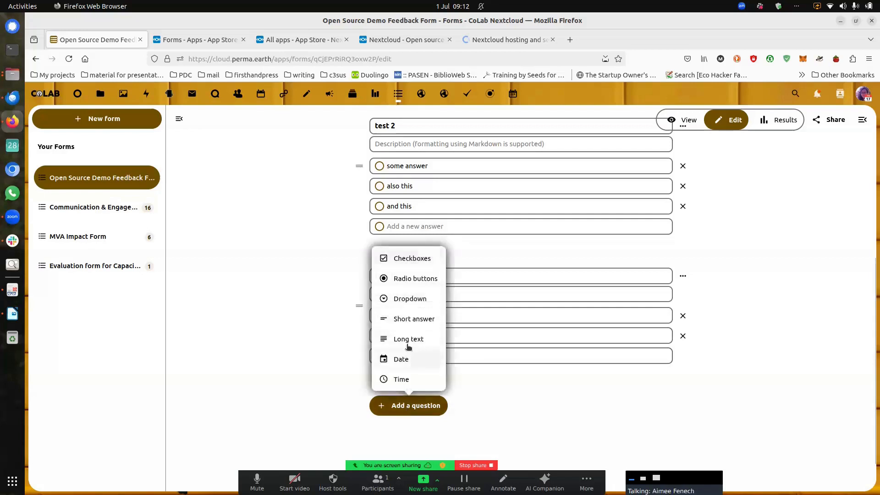
# Step: Add short answer question 'test 4' with description 'enter your free text answer below'
pyautogui.click(417, 318)
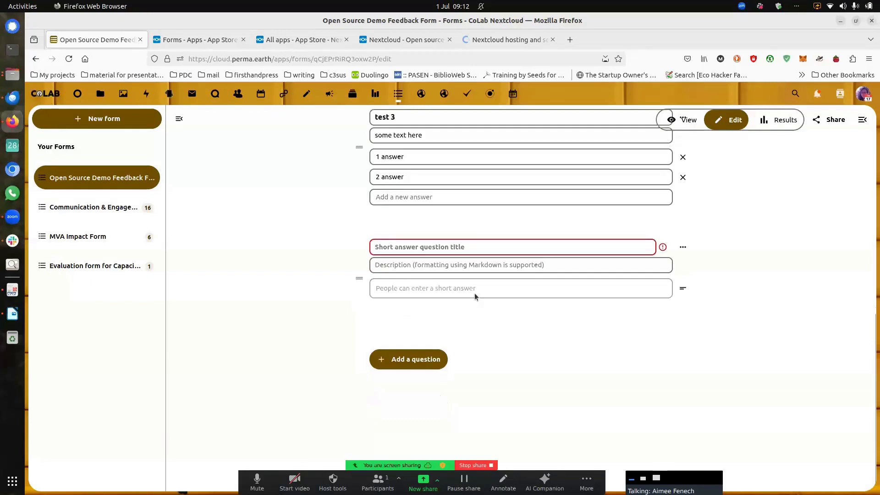
pyautogui.click(448, 247)
pyautogui.write('test')
pyautogui.write(' 3')
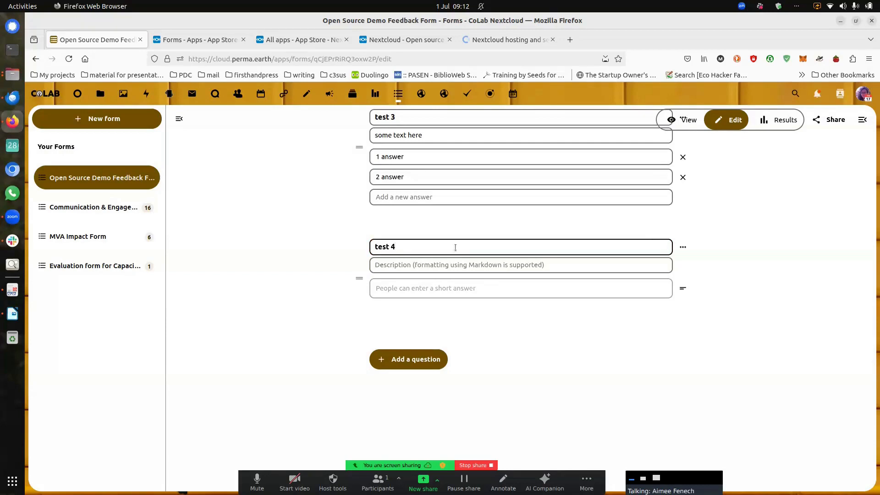
pyautogui.click(380, 286)
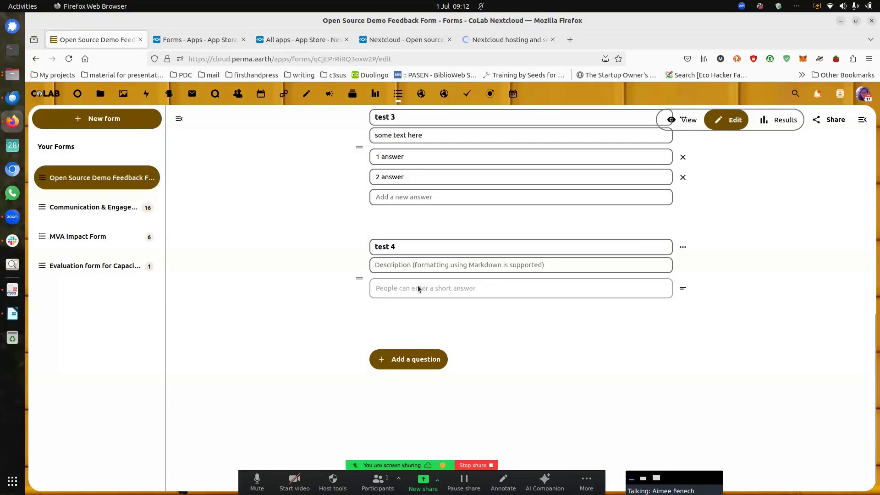
pyautogui.click(427, 358)
pyautogui.click(468, 266)
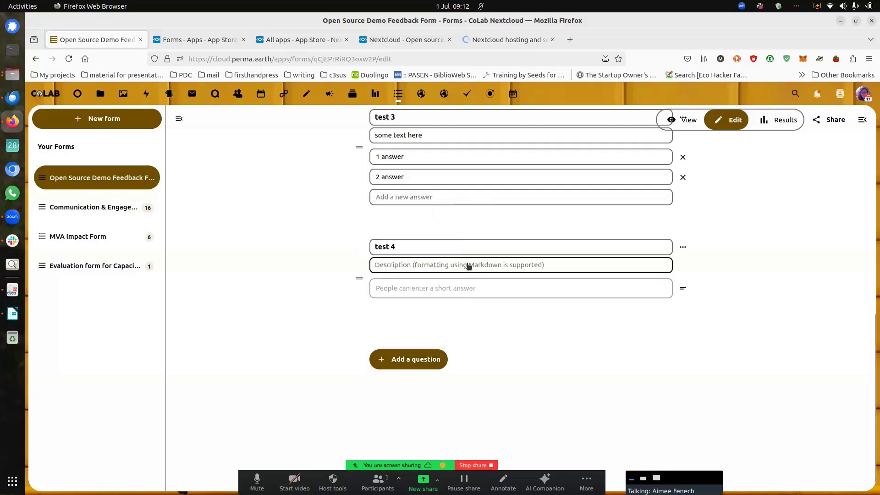
pyautogui.write('enter ')
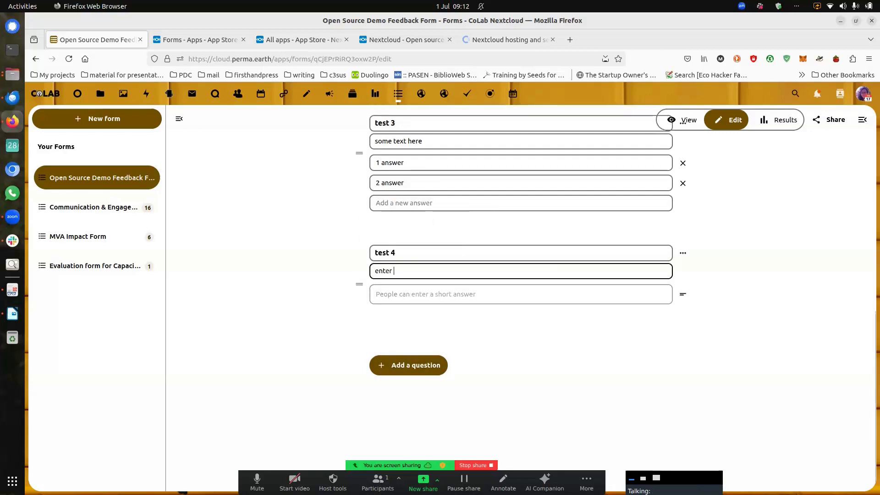
pyautogui.write('your free text anwer bel')
pyautogui.press('Left')
pyautogui.press('Left')
pyautogui.press('Left')
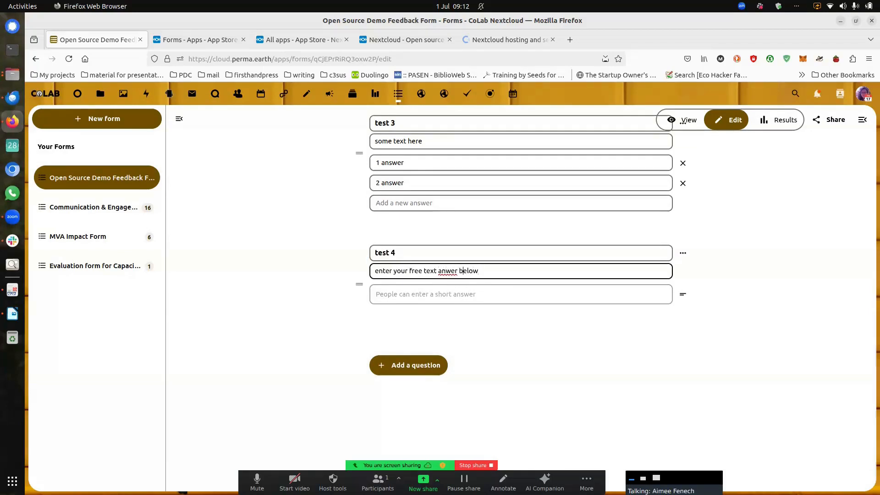
pyautogui.press('Left')
pyautogui.press('Left')
pyautogui.press('Left')
pyautogui.write('s')
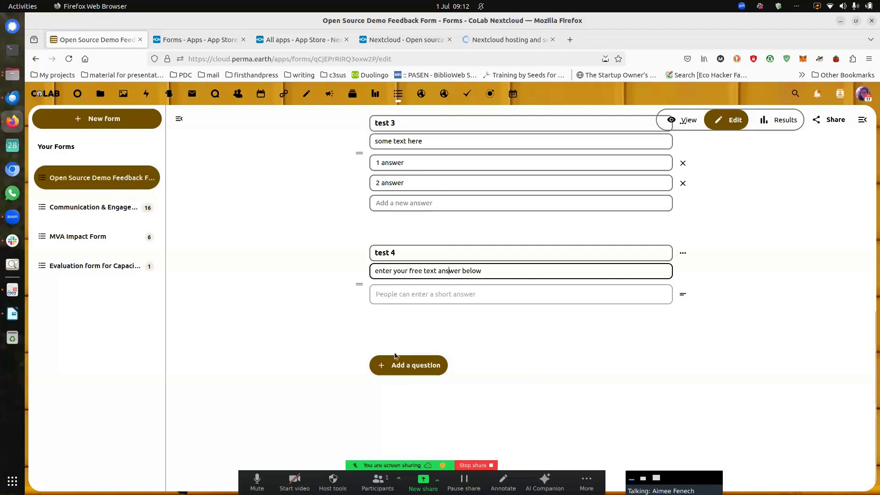
pyautogui.click(432, 372)
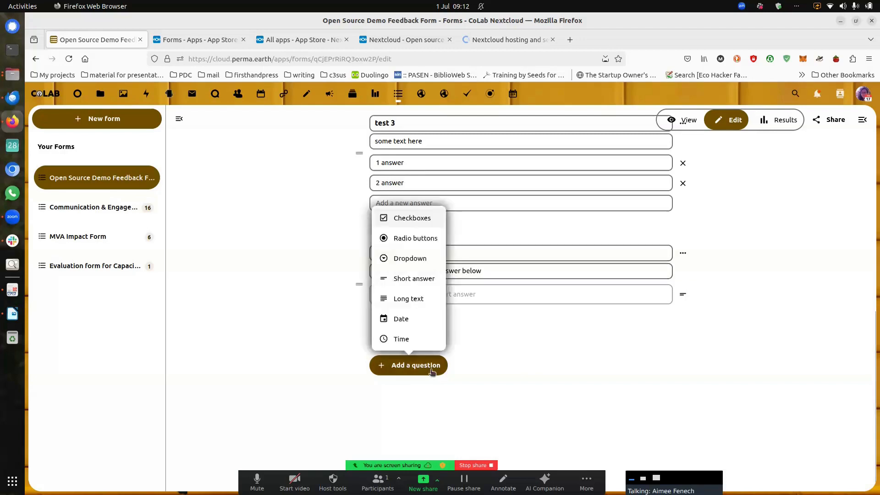
# Step: Add a long text question 'test 5' described 'enter your long answer below'
pyautogui.click(431, 298)
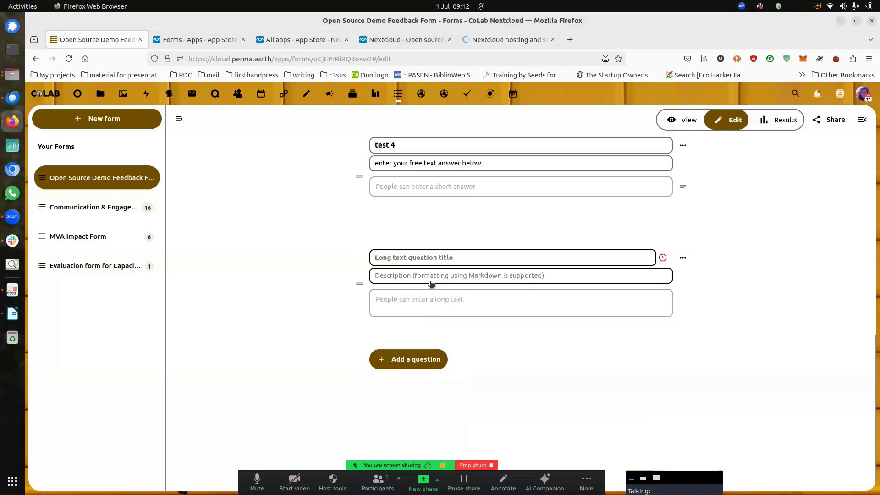
pyautogui.write('test 5')
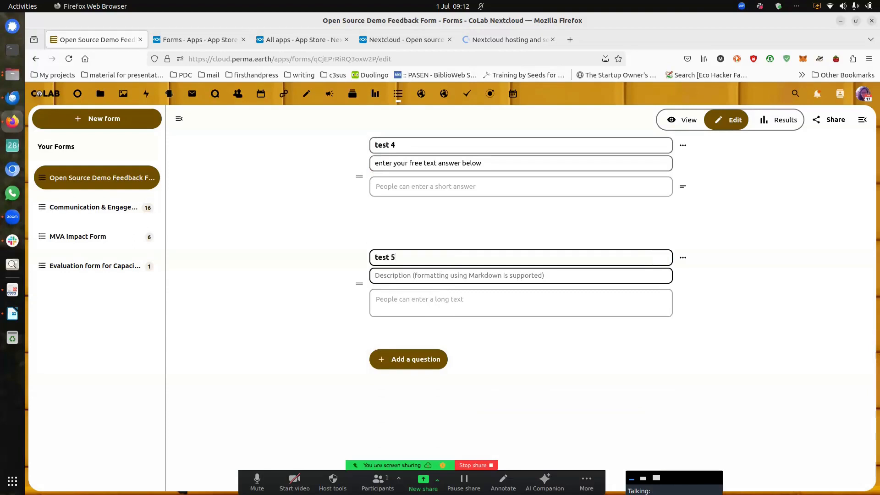
pyautogui.click(418, 276)
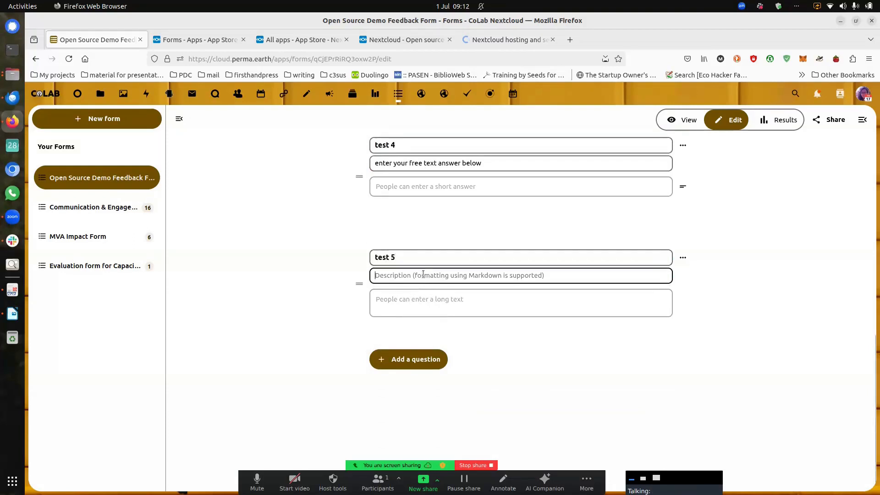
pyautogui.write('enter your long answer')
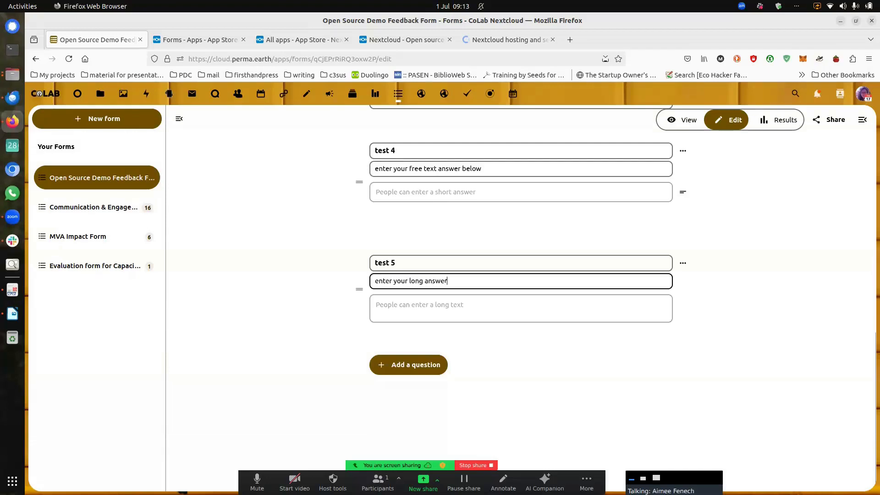
pyautogui.write(' below')
# Step: Add a date question titled 'what date would you like to come over'
pyautogui.click(388, 364)
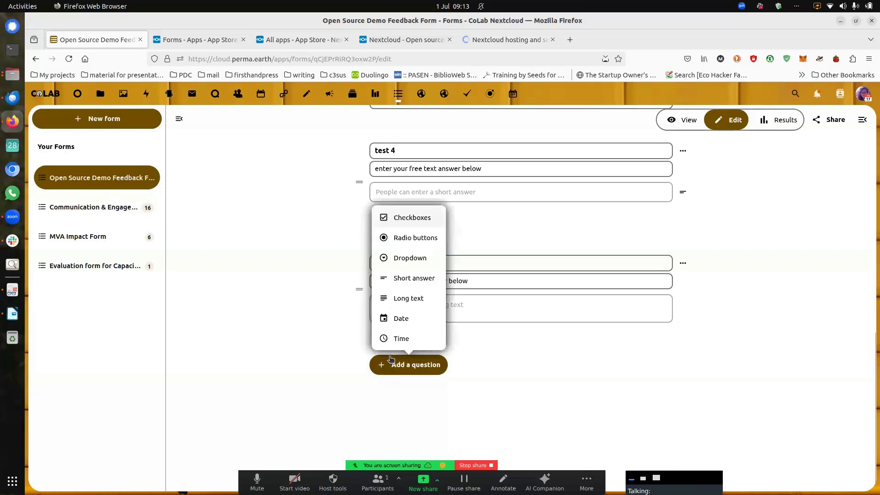
pyautogui.click(412, 318)
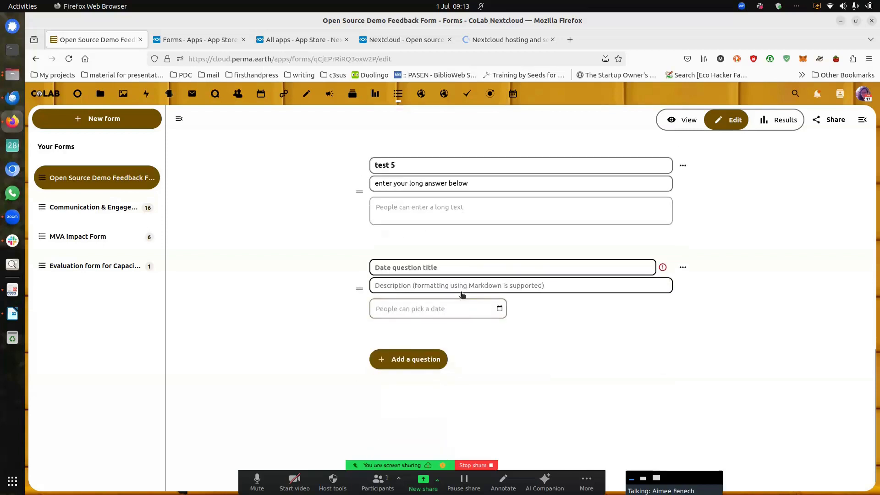
pyautogui.write('what dat')
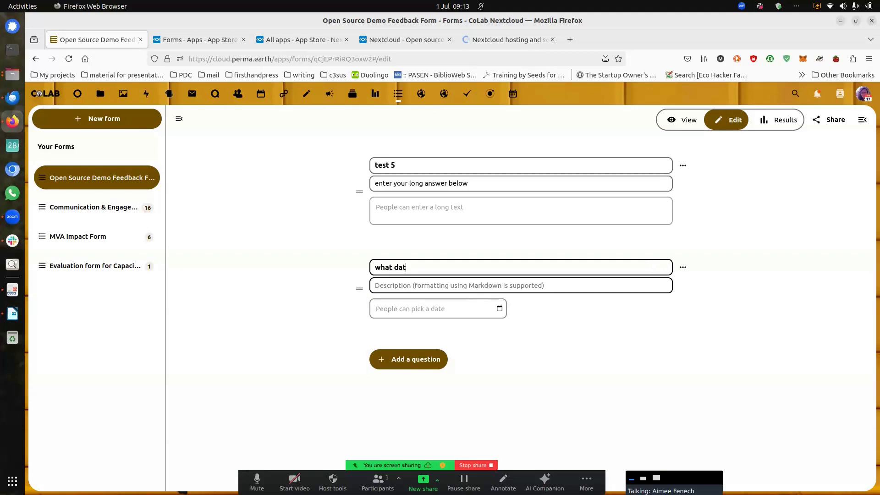
pyautogui.write('e would you like to come over')
pyautogui.click(453, 311)
# Step: Append a Time question titled 'time options below' after the date question
pyautogui.click(410, 359)
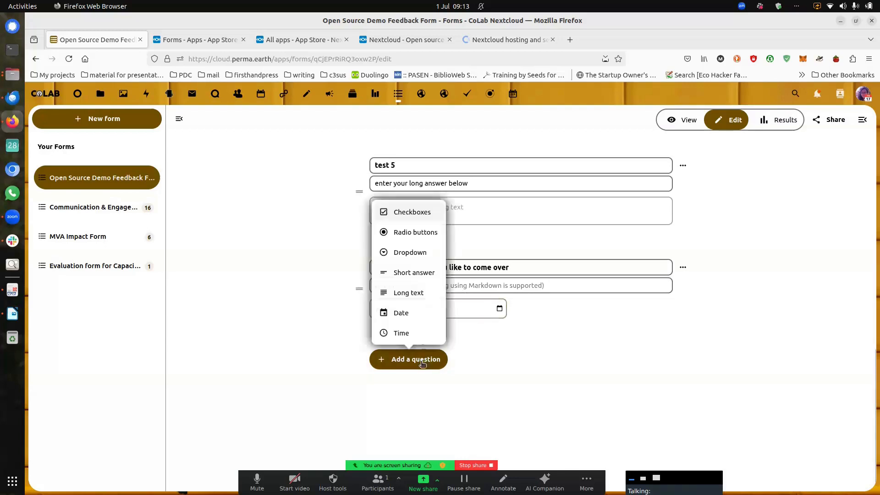
pyautogui.click(406, 334)
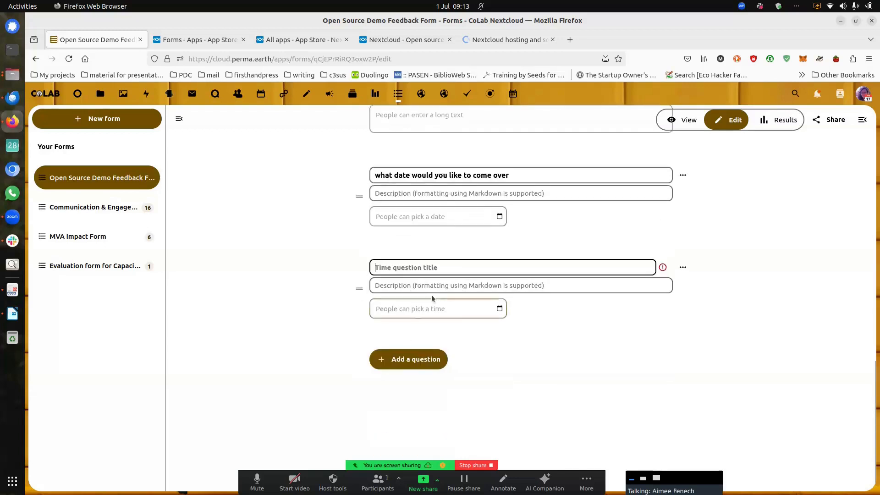
pyautogui.write('time op')
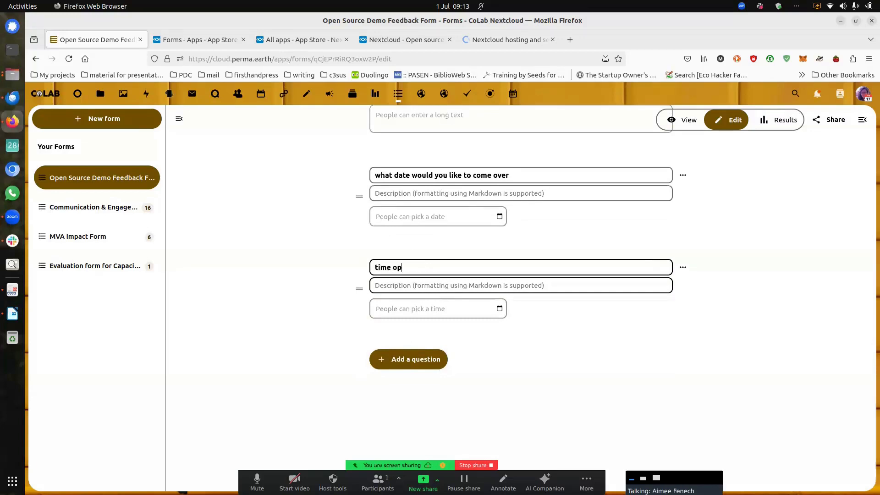
pyautogui.write('tions below')
pyautogui.click(429, 361)
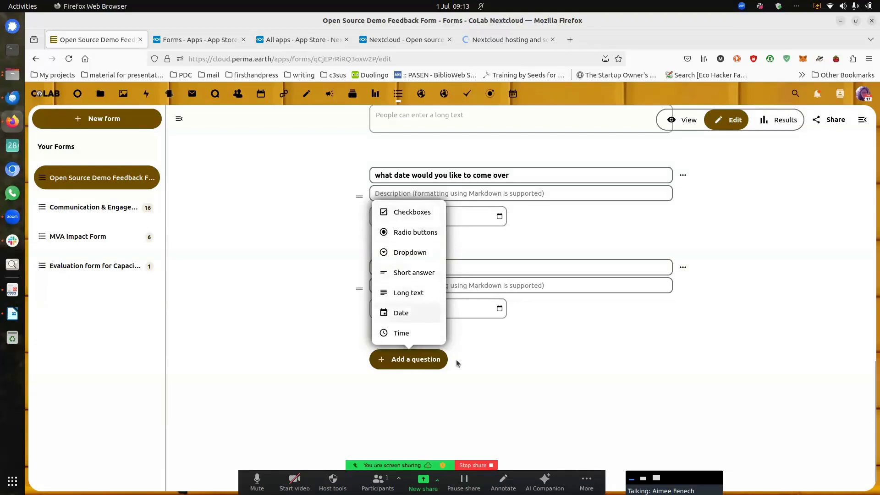
pyautogui.click(479, 370)
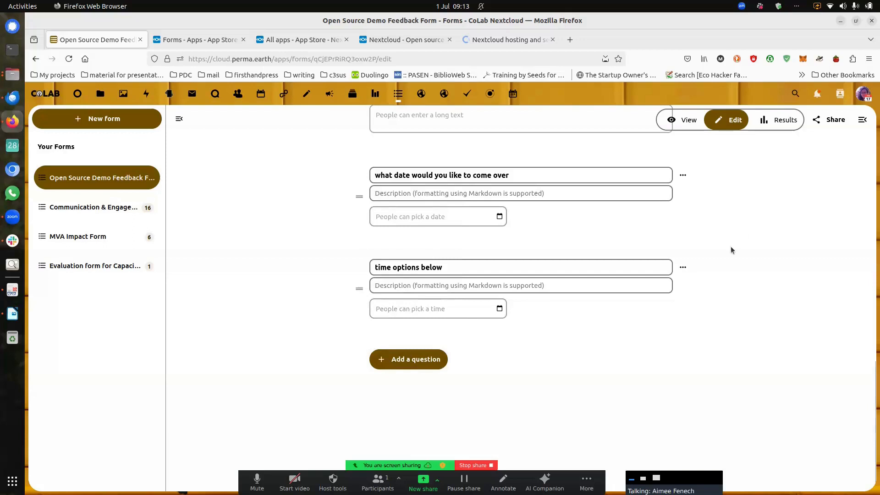
pyautogui.scroll(3, 730, 246)
pyautogui.scroll(10, 707, 260)
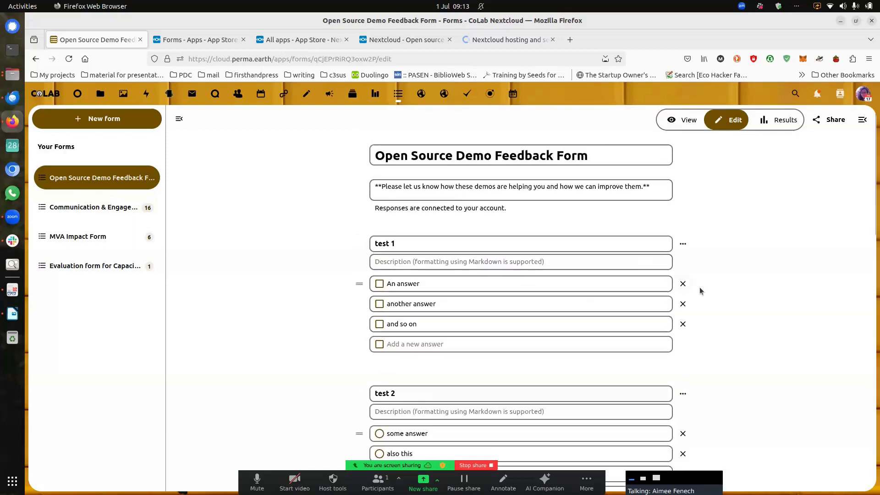
# Step: Move question test 1 below test 2, then back above it
pyautogui.moveTo(359, 284); pyautogui.dragTo(363, 295)
pyautogui.click(359, 304)
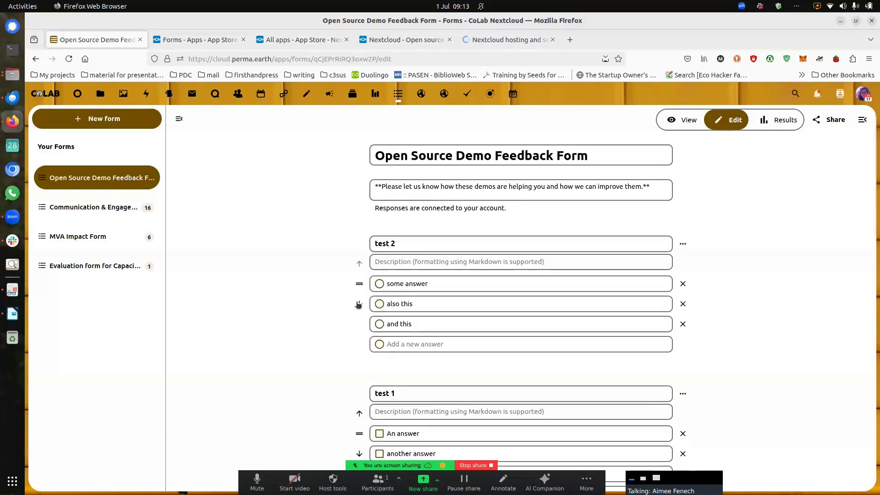
pyautogui.click(360, 413)
# Step: Delete the 'and so on' answer option from test 1
pyautogui.moveTo(413, 325); pyautogui.dragTo(470, 319)
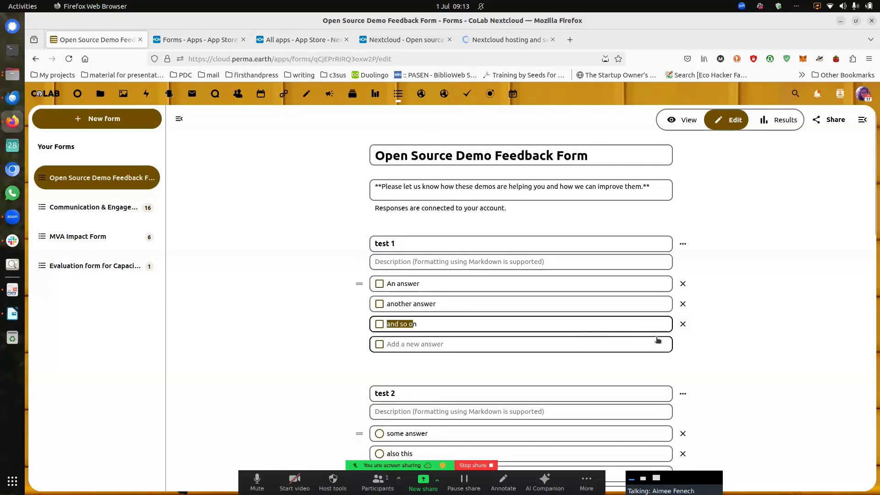
pyautogui.click(682, 324)
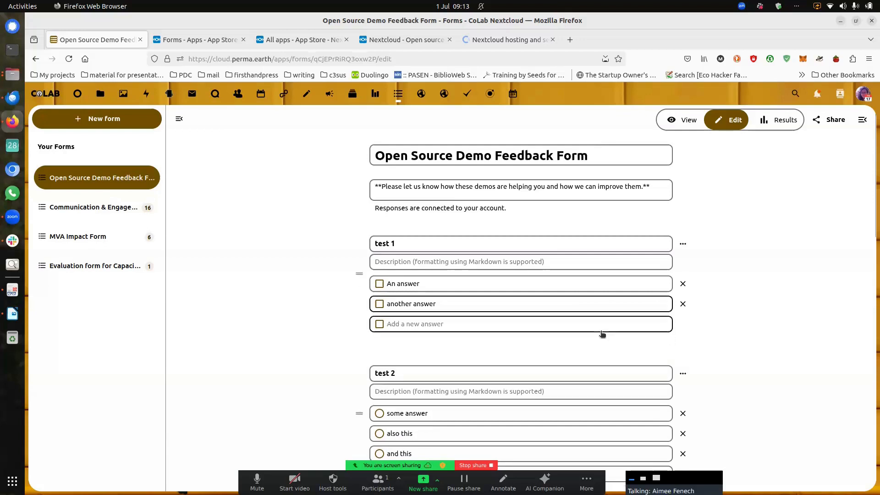
pyautogui.click(682, 245)
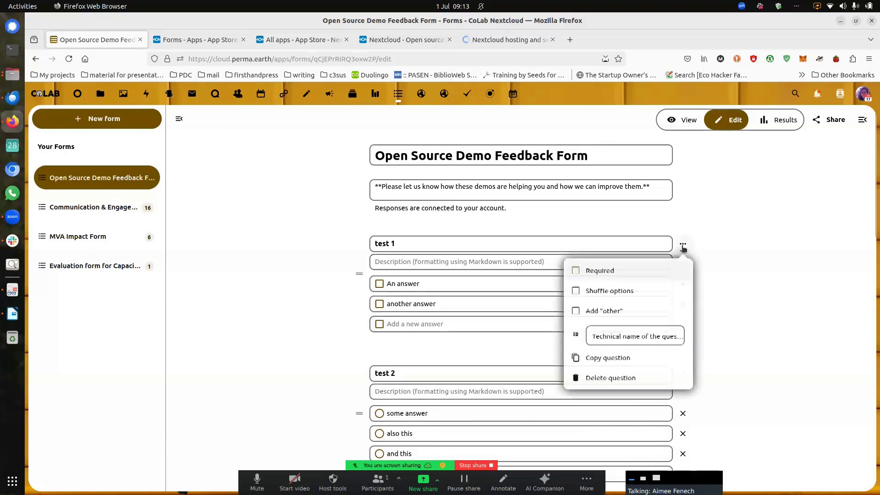
# Step: Enable Shuffle options, Required and an Other answer on test 1, then duplicate it
pyautogui.click(623, 292)
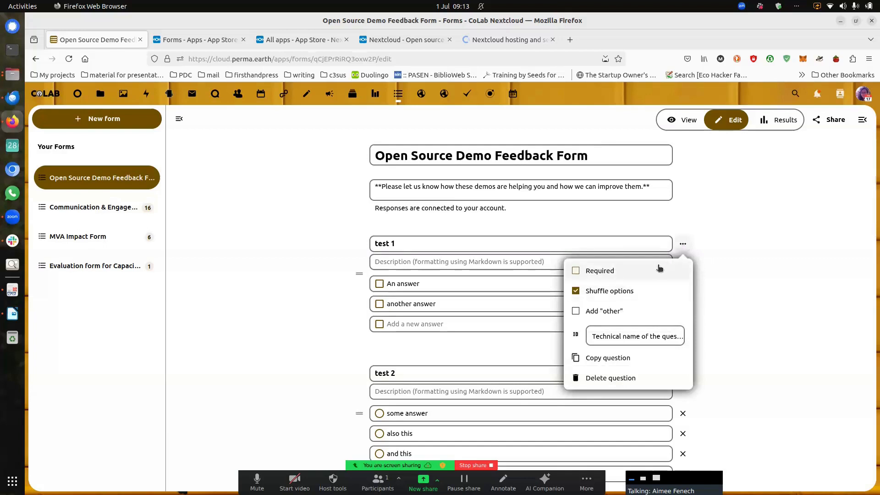
pyautogui.click(608, 274)
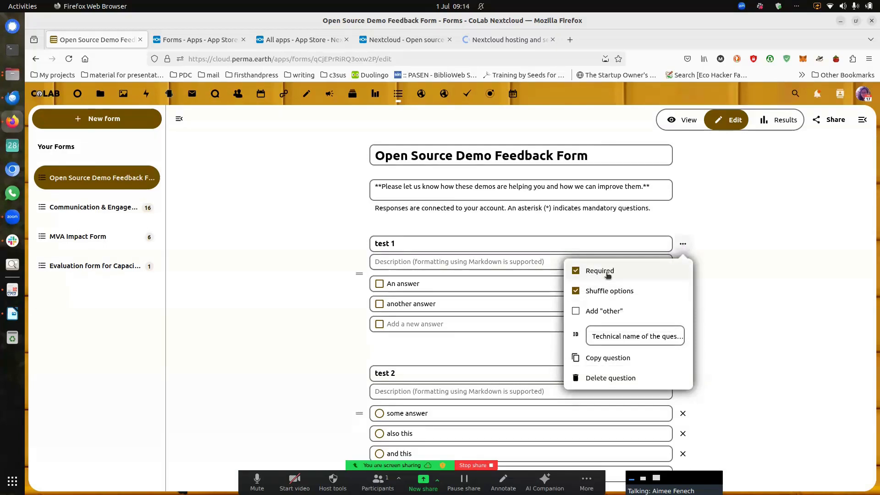
pyautogui.click(607, 312)
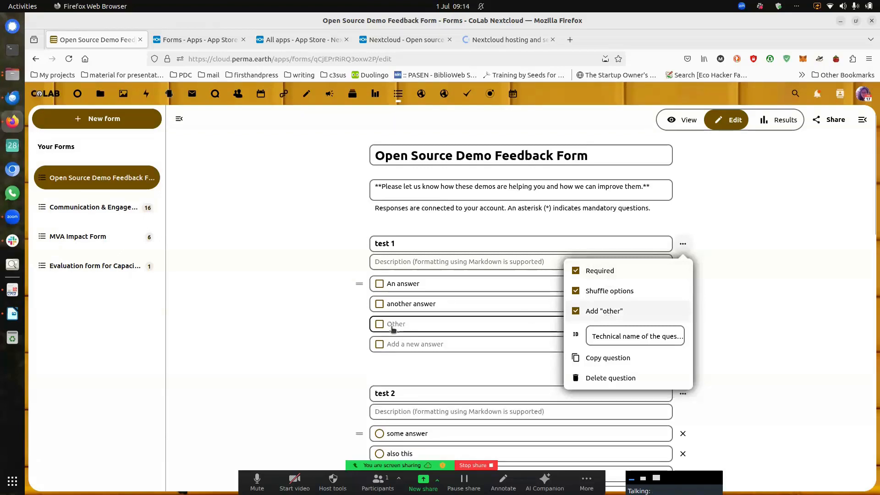
pyautogui.click(625, 358)
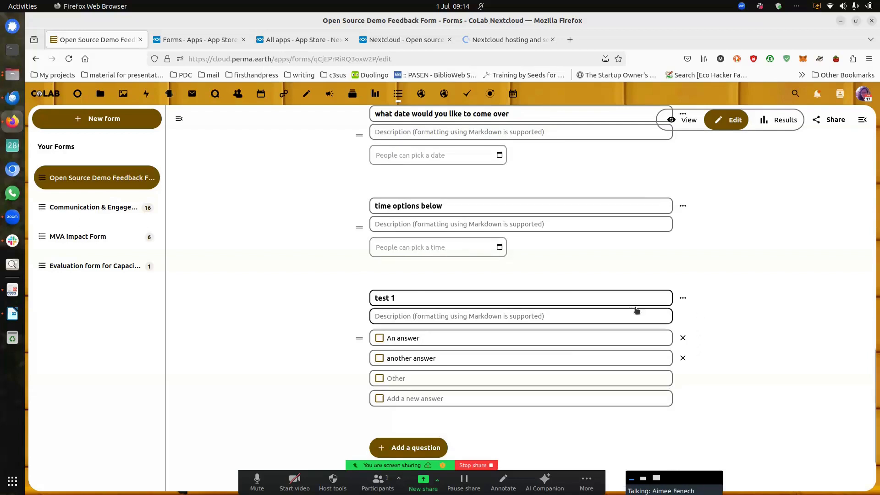
# Step: Retitle the copied question at the form's end to 'test 1 duplicate edite'
pyautogui.scroll(3, 629, 307)
pyautogui.scroll(-3, 630, 308)
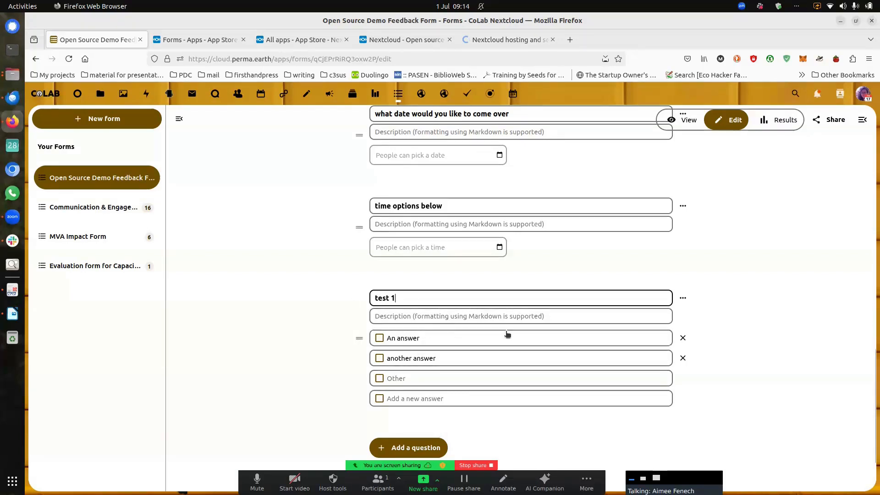
pyautogui.scroll(2, 496, 328)
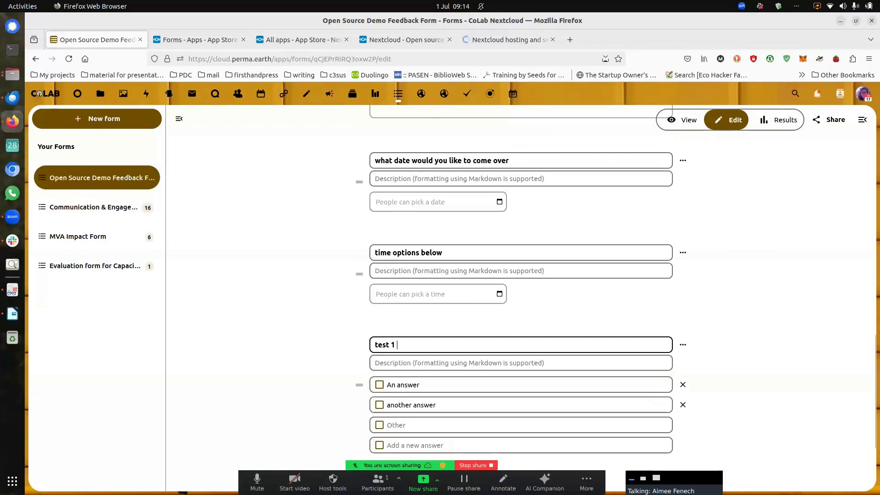
pyautogui.write('duplicate')
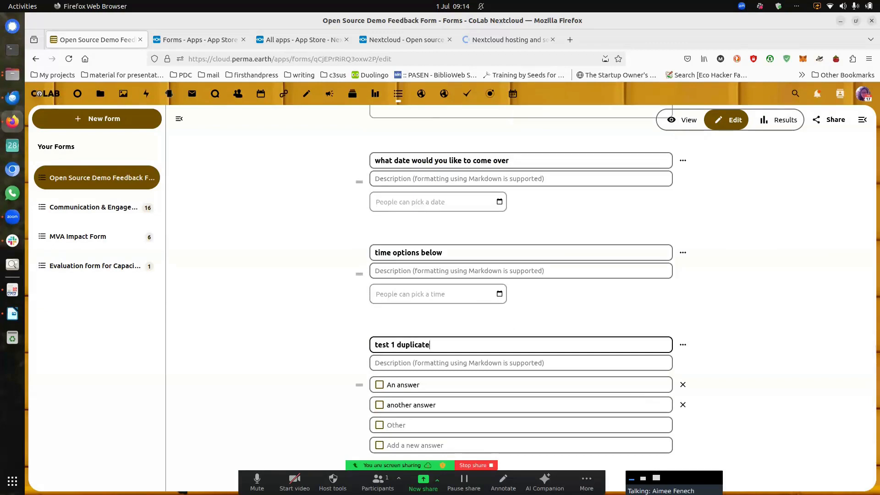
pyautogui.write(' edited')
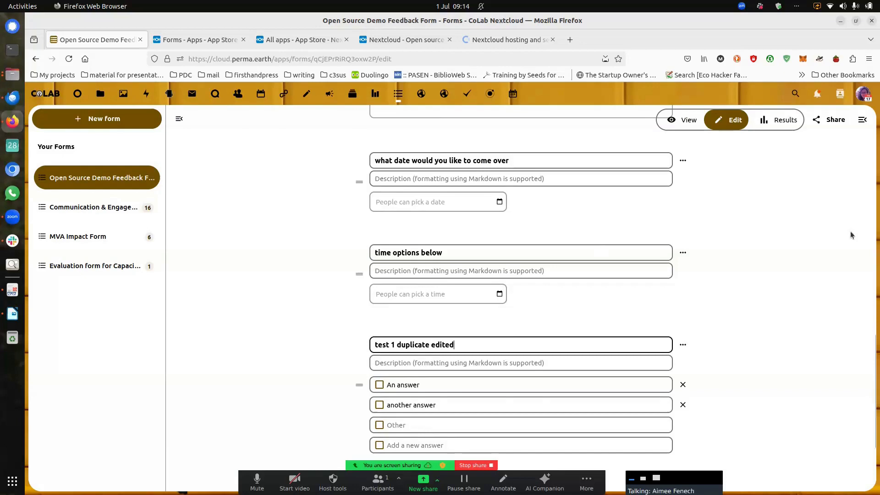
pyautogui.scroll(12, 758, 191)
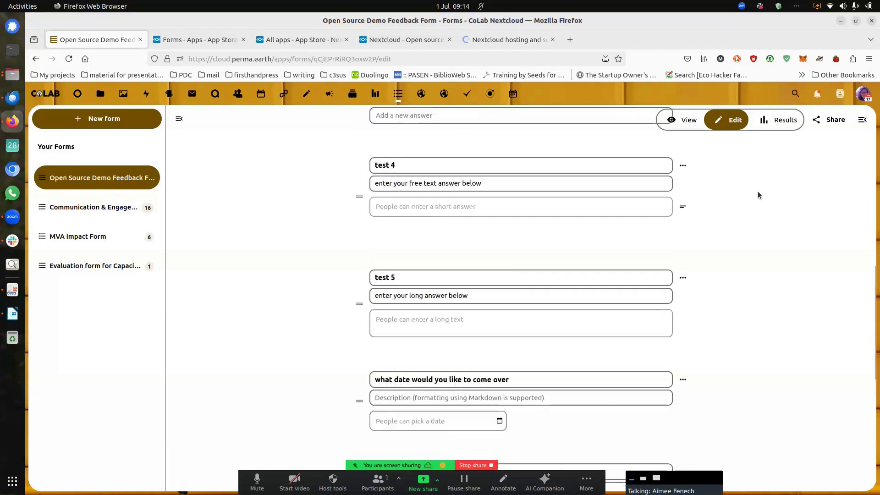
pyautogui.scroll(3, 720, 209)
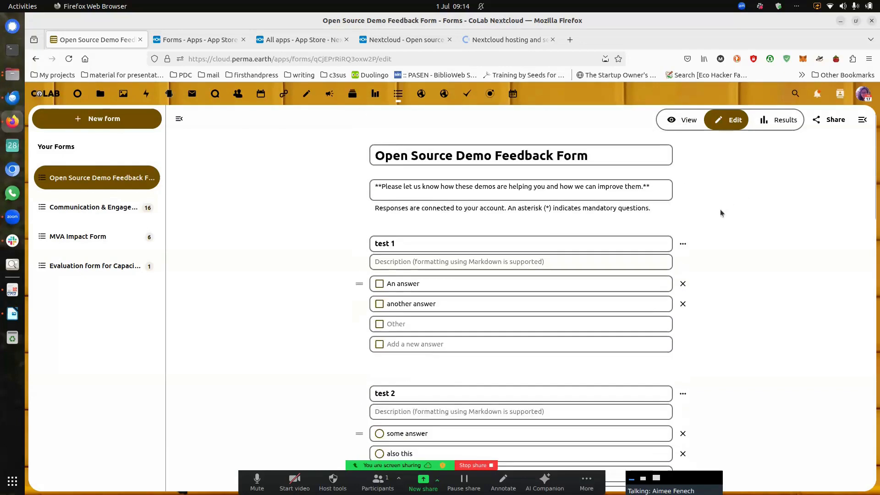
# Step: Set the technical name of question test 1 to 'demographics 1'
pyautogui.click(683, 244)
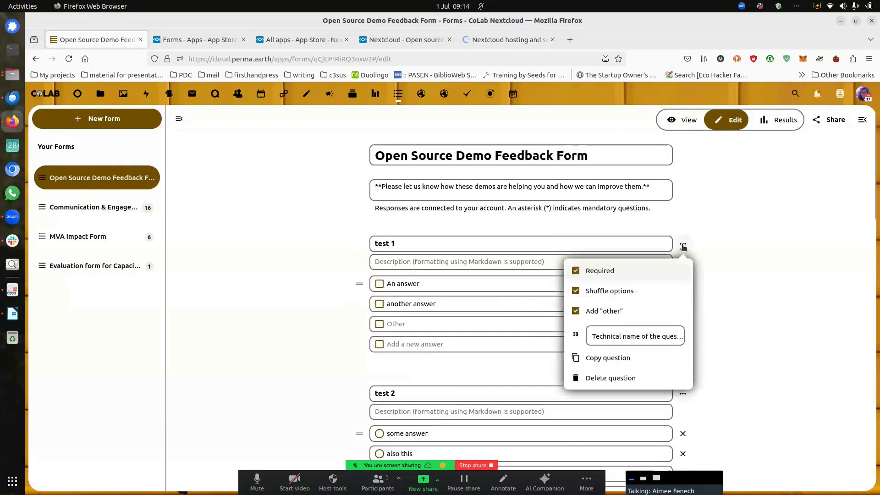
pyautogui.click(627, 337)
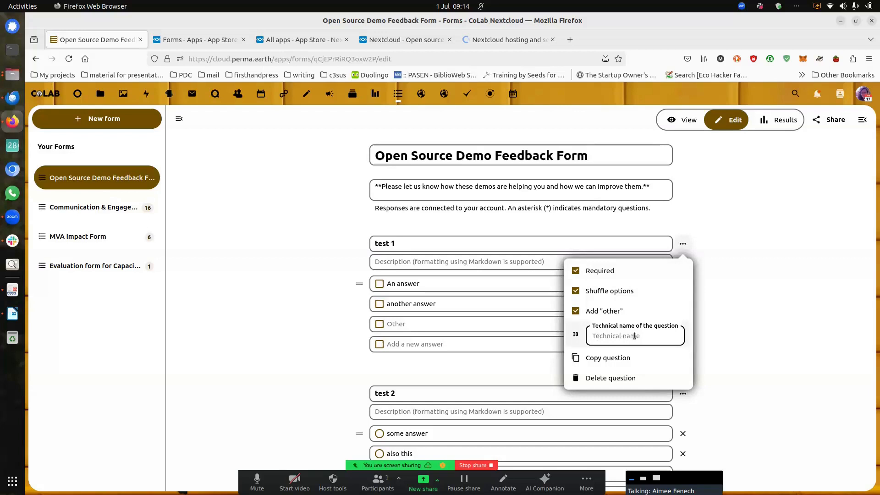
pyautogui.write('demographics 1')
pyautogui.click(732, 313)
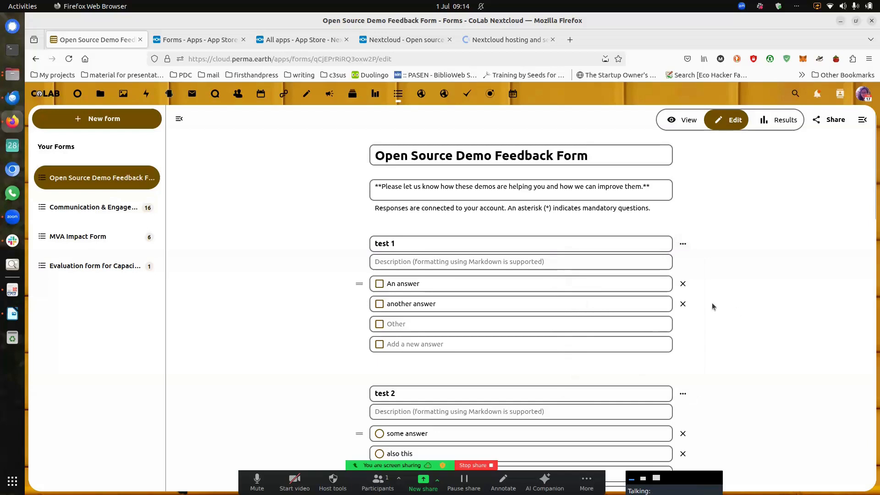
# Step: Preview the form and answer test 1 with 'another answer' plus Other 'something else'
pyautogui.click(686, 121)
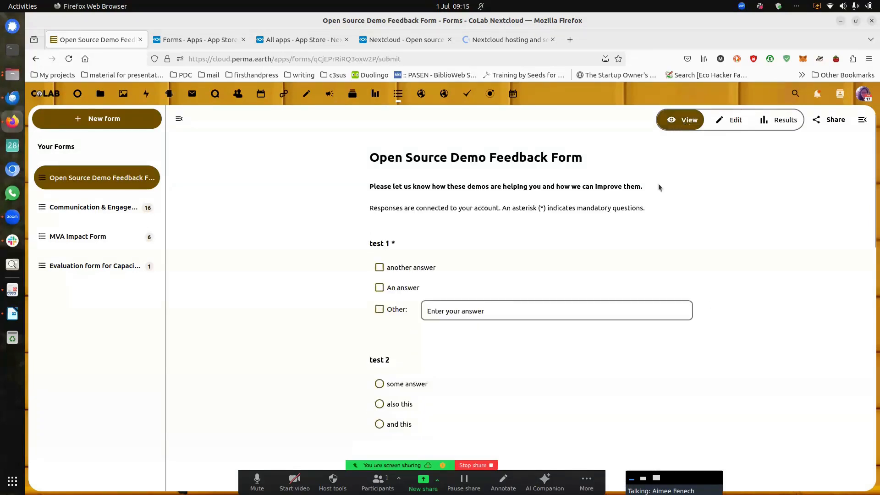
pyautogui.scroll(-3, 493, 268)
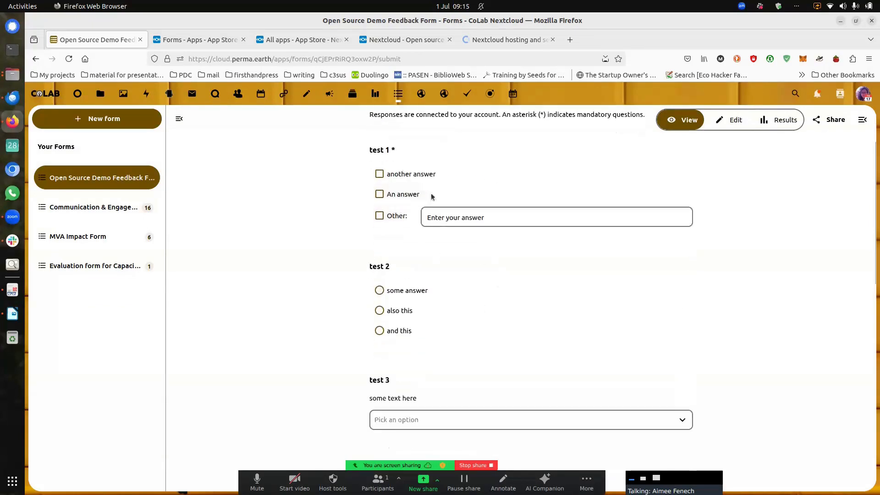
pyautogui.scroll(2, 412, 179)
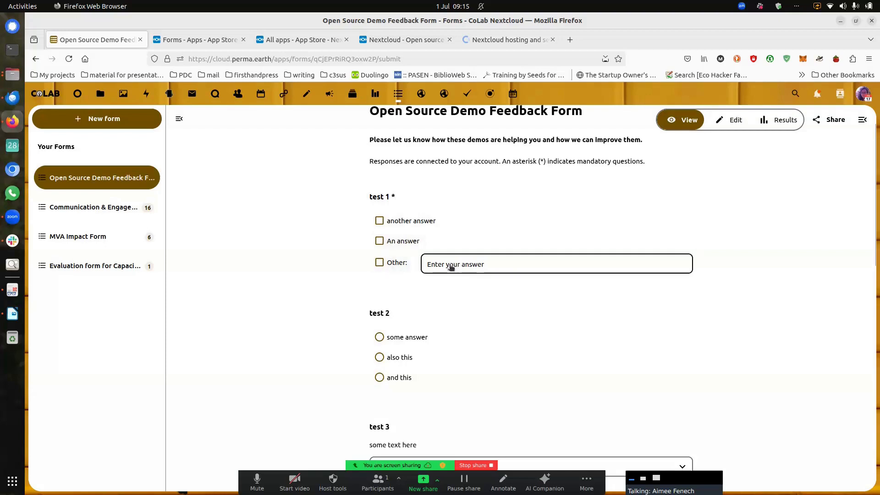
pyautogui.click(379, 224)
pyautogui.click(385, 265)
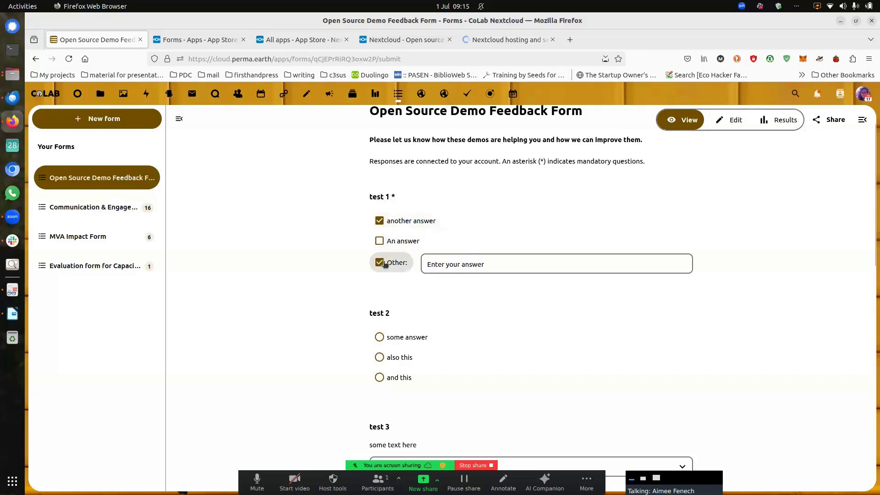
pyautogui.click(465, 263)
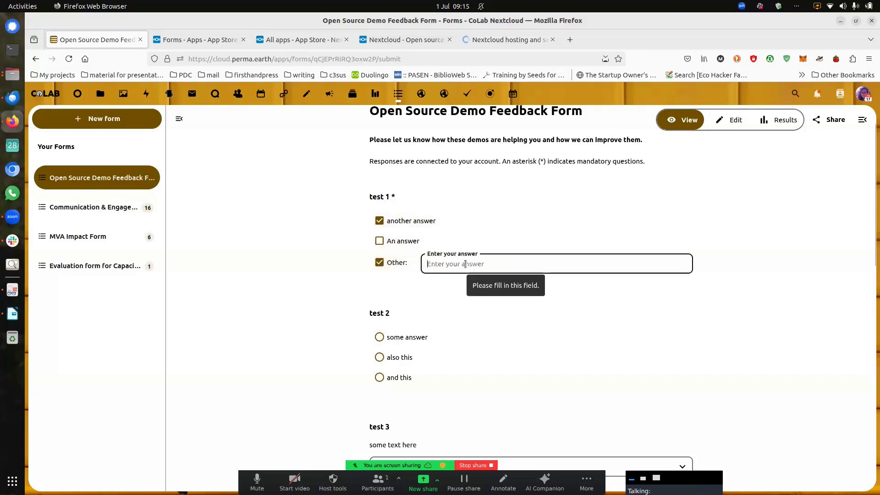
pyautogui.write('something')
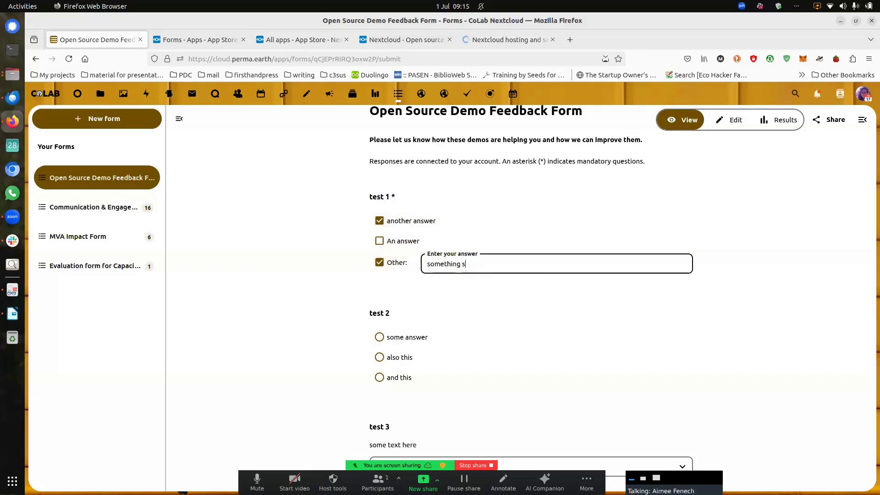
pyautogui.write(' else')
# Step: Choose 'also this' as the answer to test 2
pyautogui.scroll(-1, 465, 272)
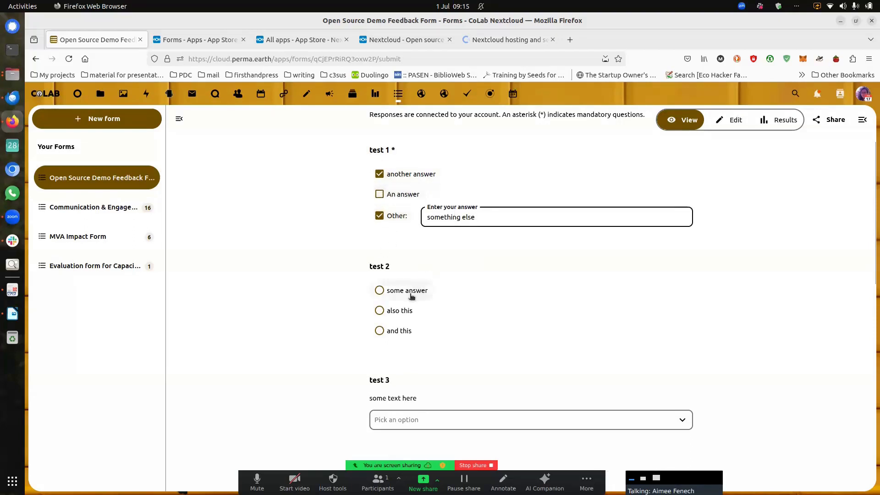
pyautogui.click(399, 314)
pyautogui.click(398, 329)
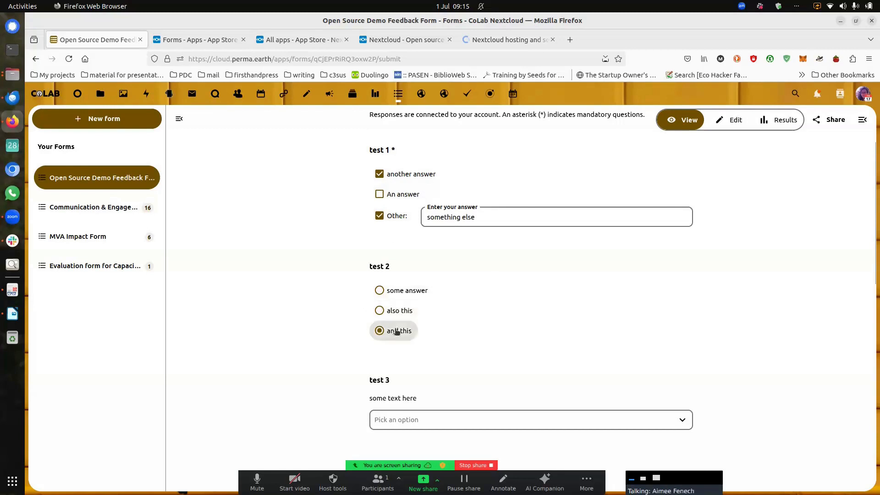
pyautogui.click(400, 311)
# Step: Pick '2 answer' for test 3 and fill in the test 4 and test 5 text answers
pyautogui.scroll(-3, 526, 318)
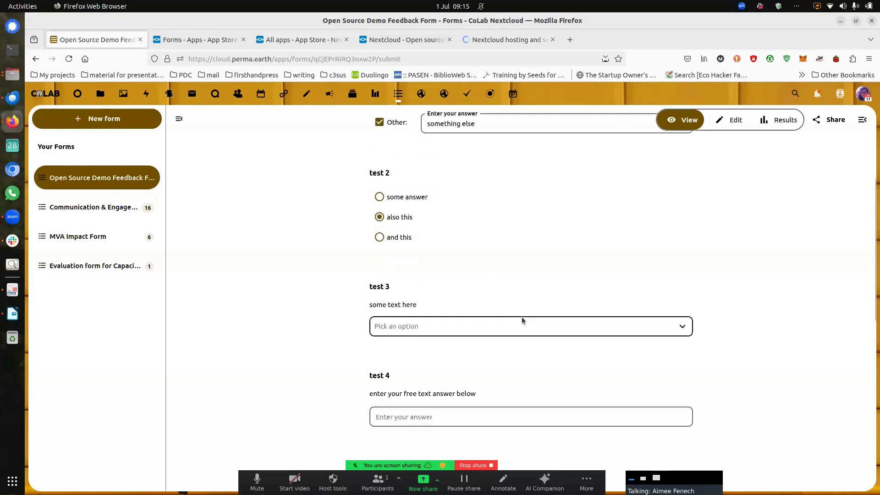
pyautogui.click(444, 288)
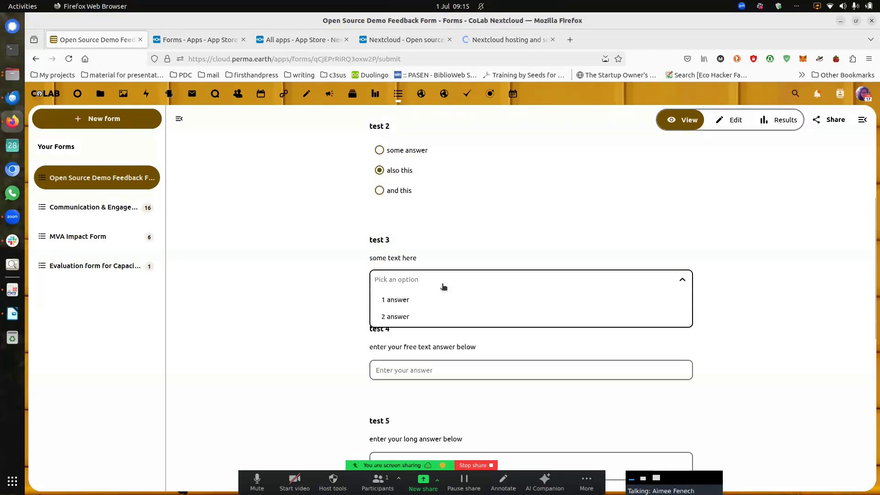
pyautogui.click(397, 316)
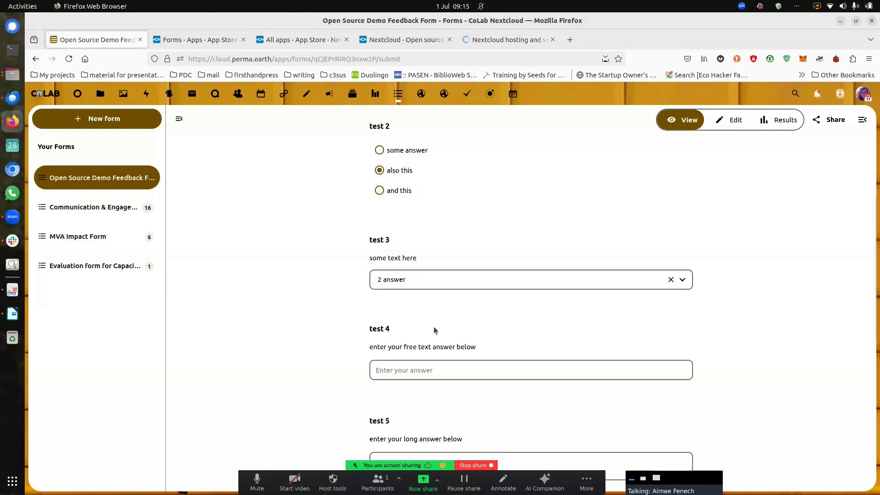
pyautogui.scroll(-1, 444, 328)
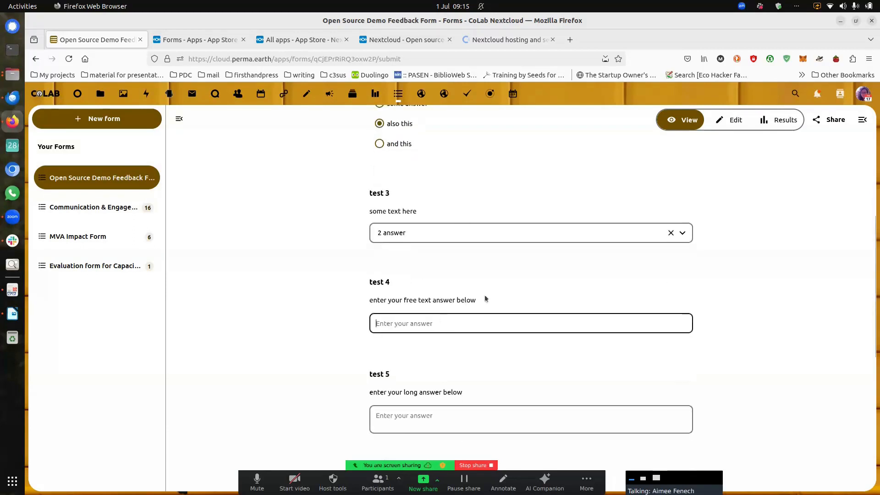
pyautogui.write('aimee')
pyautogui.click(445, 420)
pyautogui.write('some other long answer')
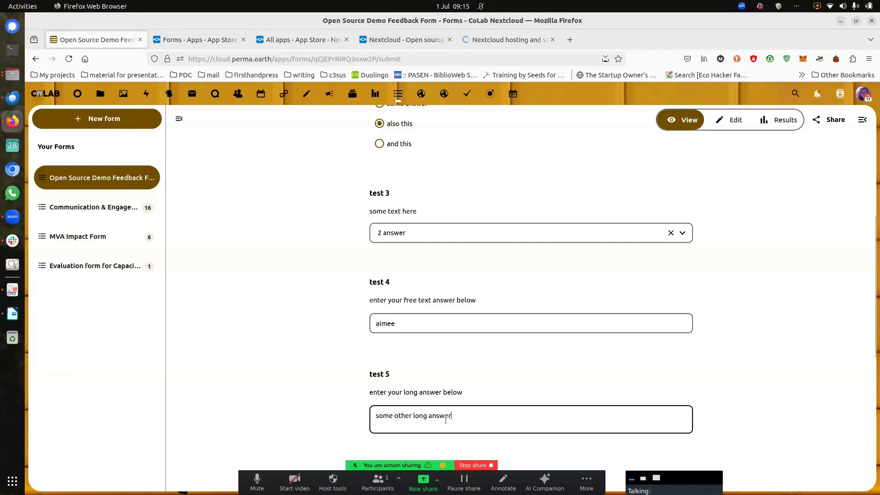
# Step: Answer date 07/16/2024 and time 11:00 AM, and tick 'An answer' in the duplicate
pyautogui.scroll(-5, 445, 421)
pyautogui.click(459, 344)
pyautogui.click(511, 320)
pyautogui.click(443, 273)
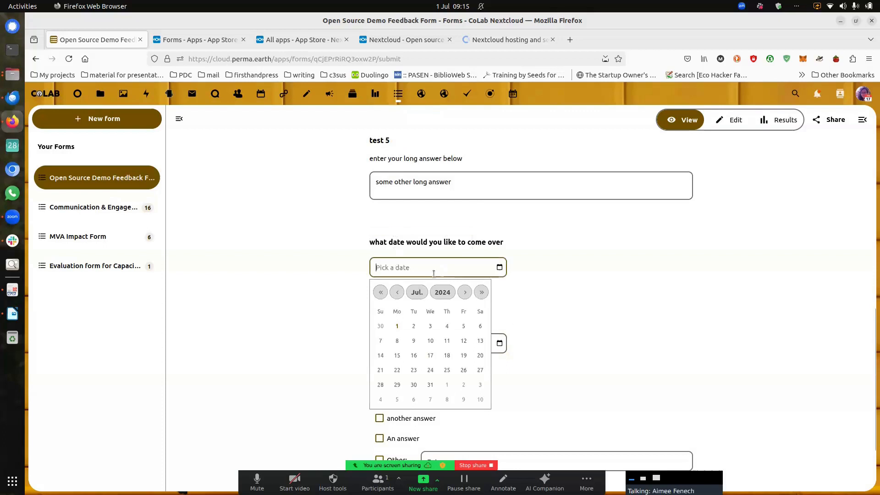
pyautogui.click(414, 355)
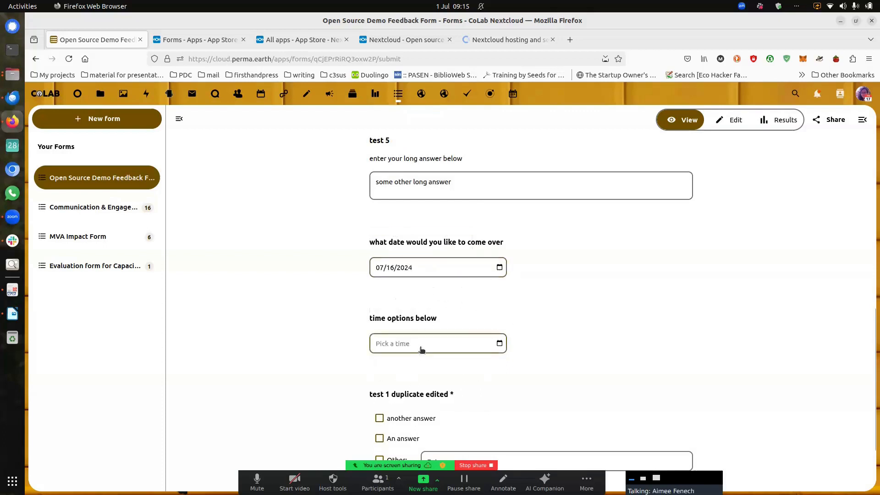
pyautogui.click(420, 347)
pyautogui.scroll(-3, 410, 286)
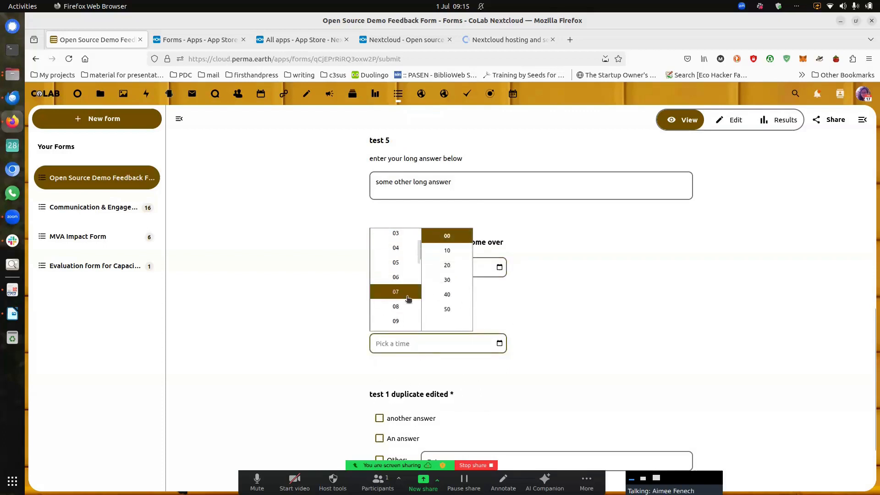
pyautogui.click(405, 302)
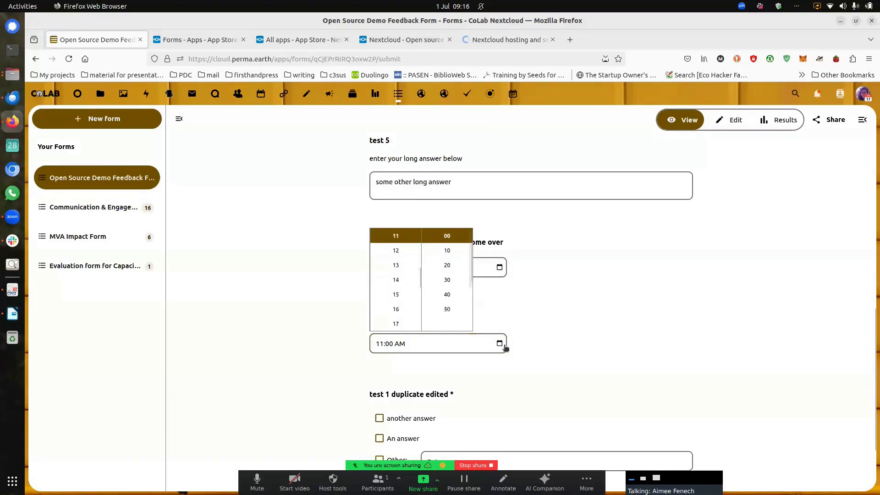
pyautogui.click(511, 364)
pyautogui.scroll(-2, 513, 369)
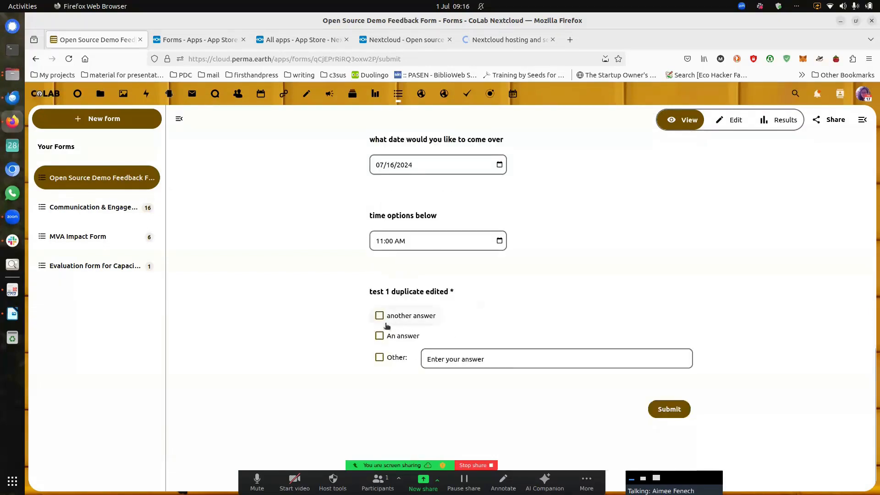
pyautogui.click(380, 335)
# Step: Submit the test response and view the Results summary with its one response
pyautogui.click(662, 410)
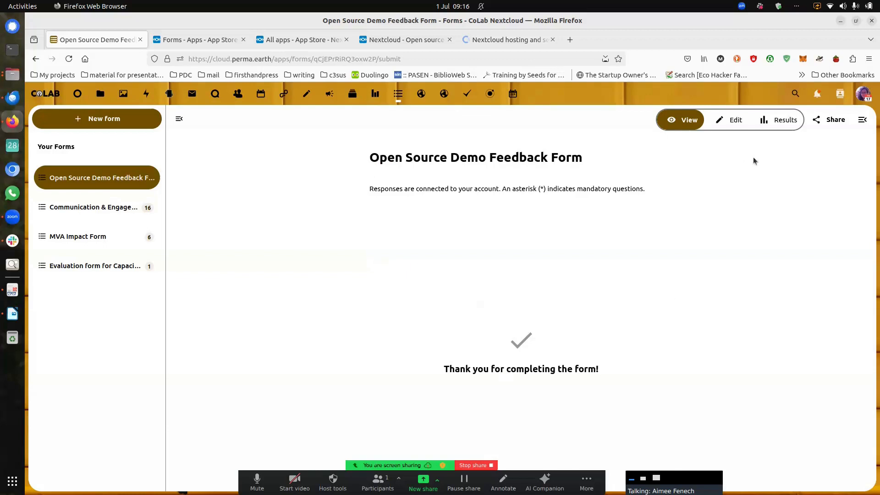
pyautogui.click(785, 121)
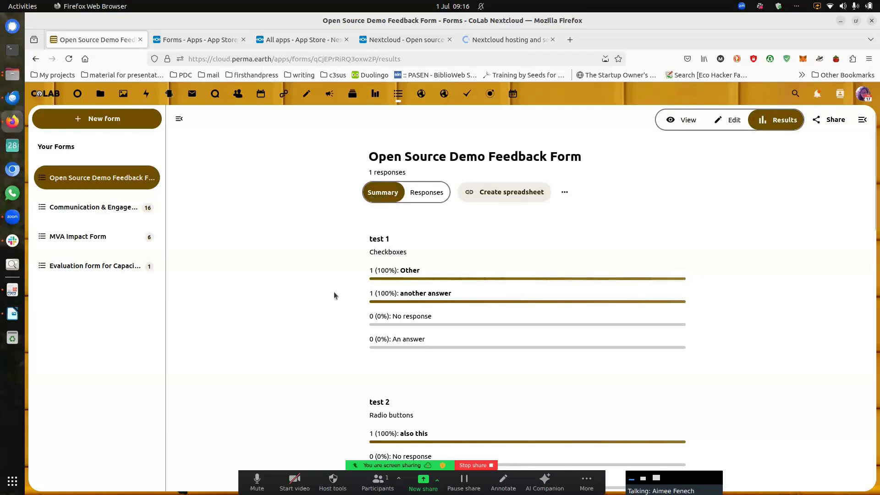
pyautogui.scroll(-3, 443, 307)
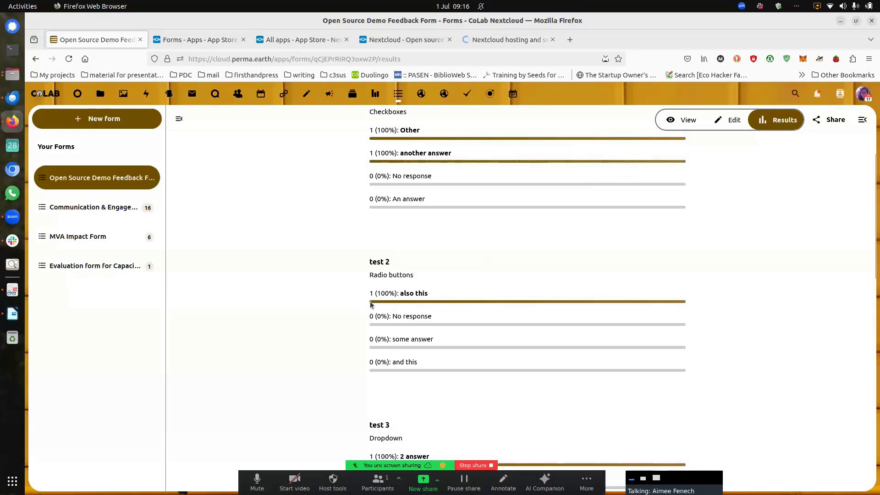
pyautogui.scroll(-7, 394, 301)
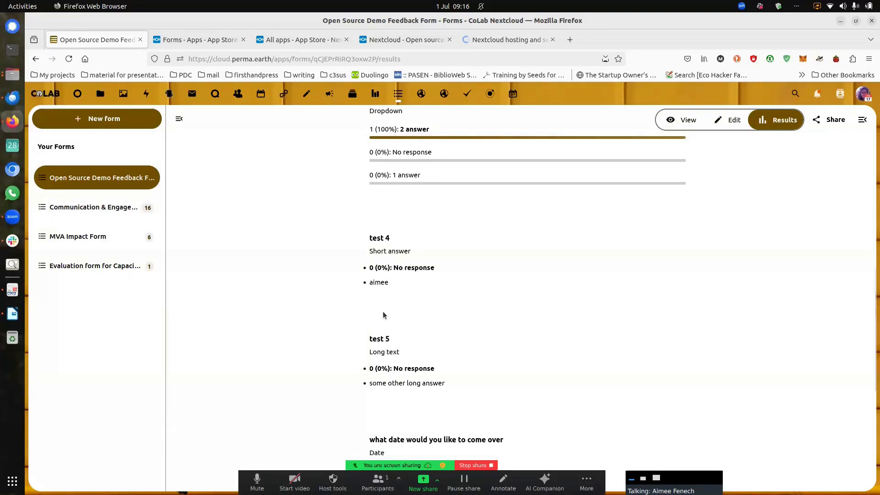
pyautogui.scroll(-5, 383, 315)
pyautogui.scroll(-2, 383, 315)
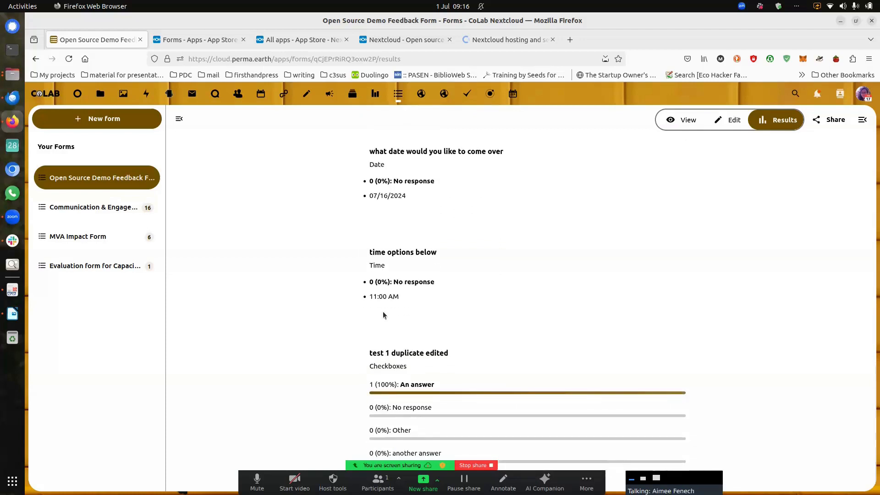
pyautogui.scroll(10, 466, 264)
pyautogui.scroll(4, 467, 270)
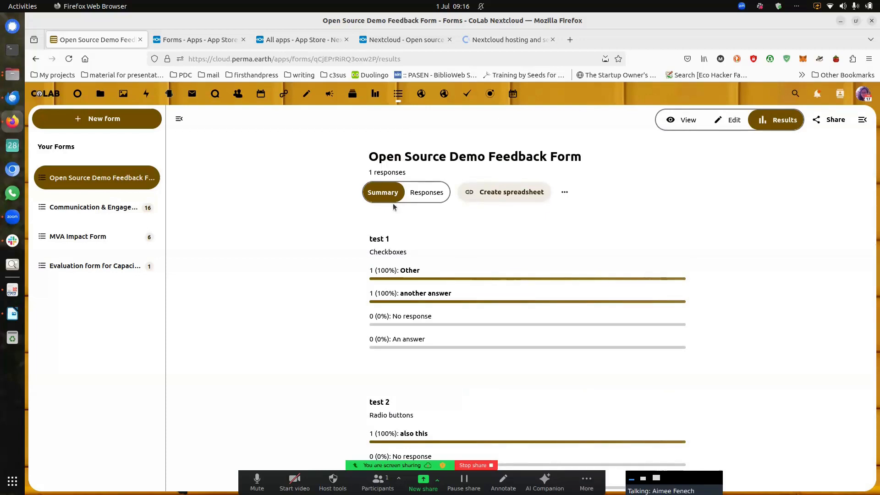
# Step: Switch Responses to the individual view showing the test 1 and test 3 answers, keeping the response
pyautogui.click(434, 196)
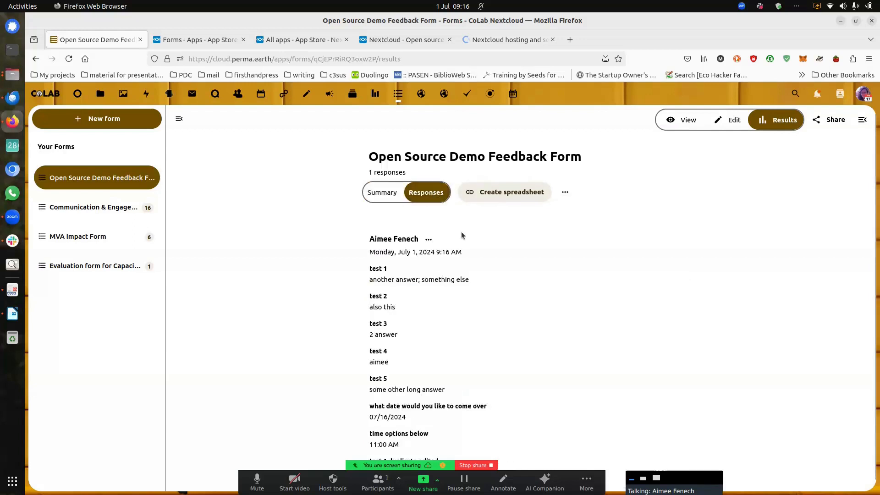
pyautogui.scroll(-1, 449, 240)
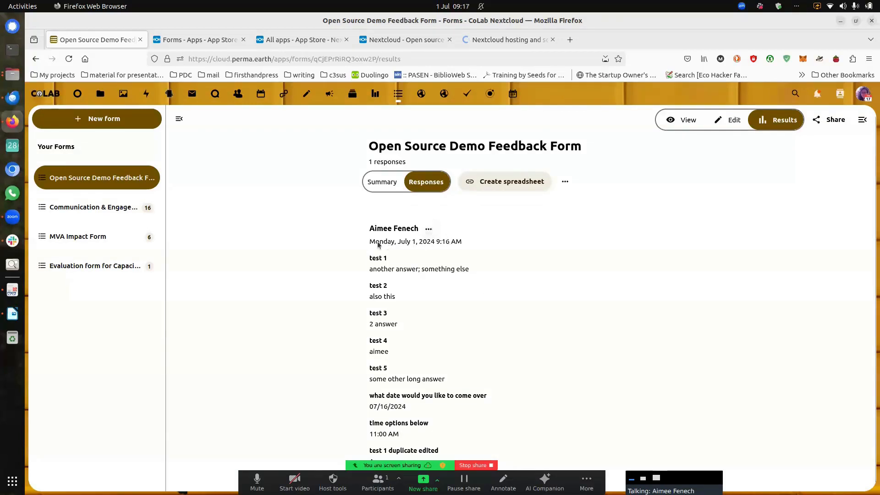
pyautogui.click(428, 229)
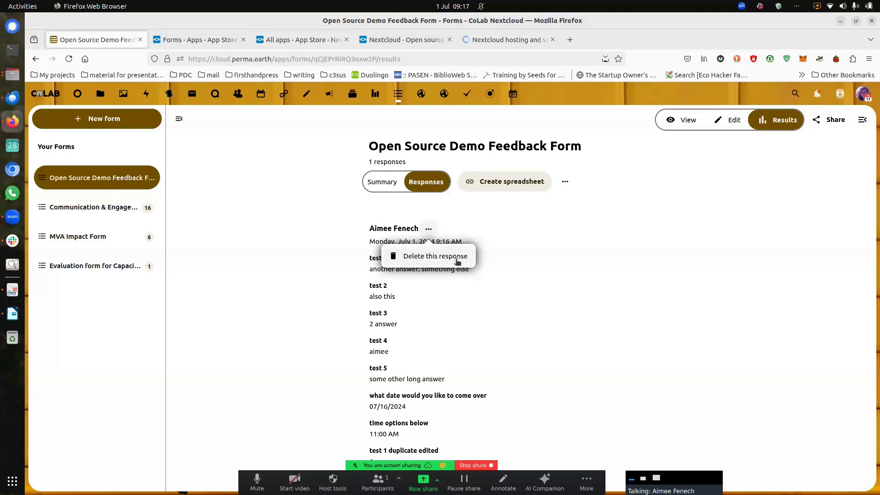
pyautogui.click(516, 228)
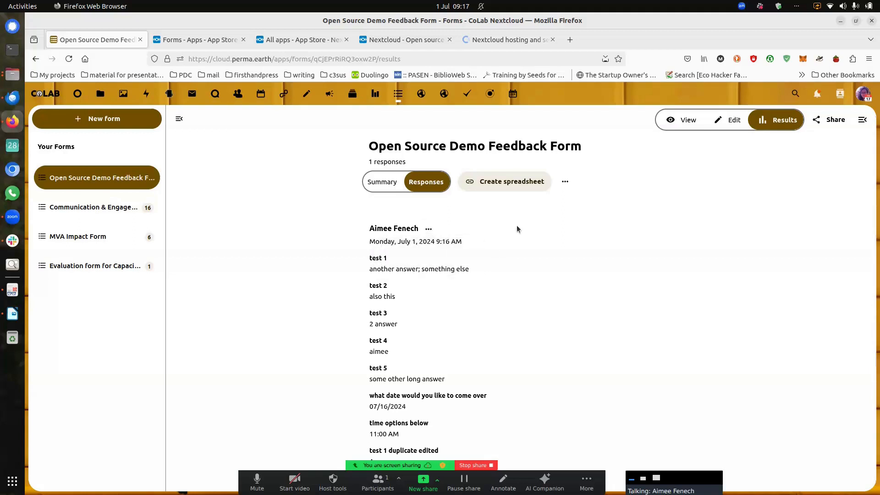
# Step: Export the responses to a new ODS spreadsheet, 'Open Source Demo Feedback Form (responses).ods', in All files
pyautogui.click(525, 185)
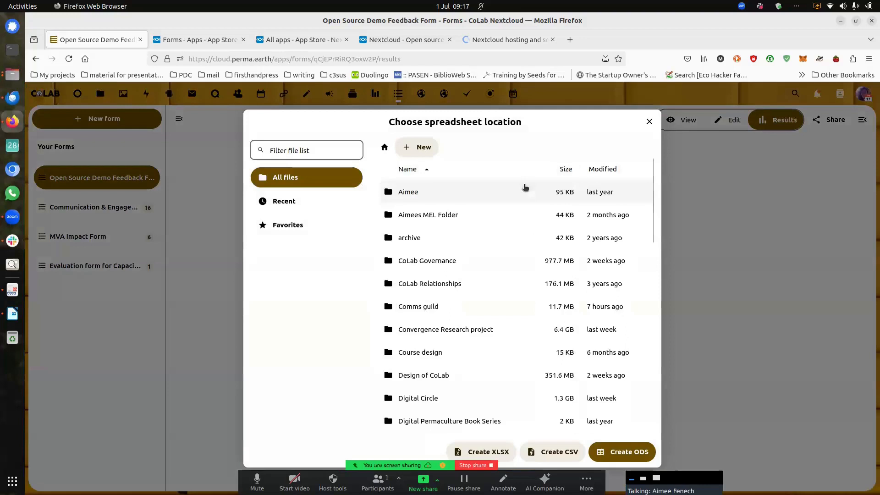
pyautogui.scroll(-15, 500, 192)
pyautogui.scroll(-1, 500, 194)
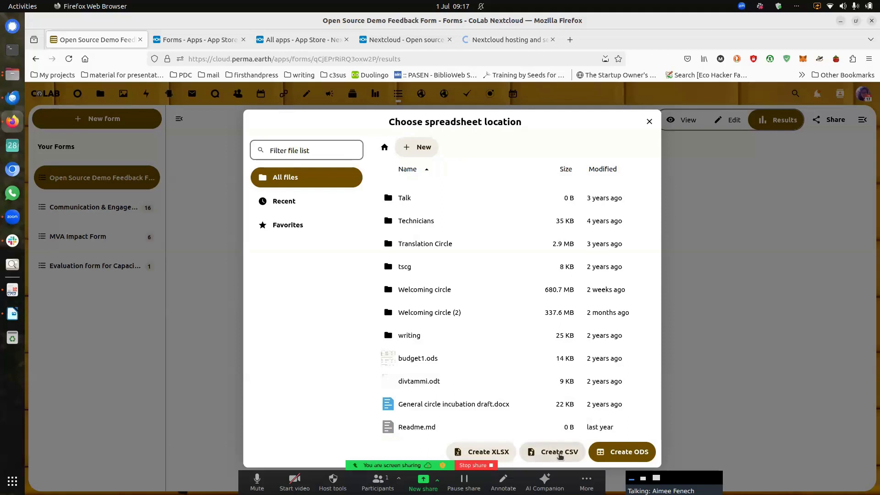
pyautogui.click(631, 454)
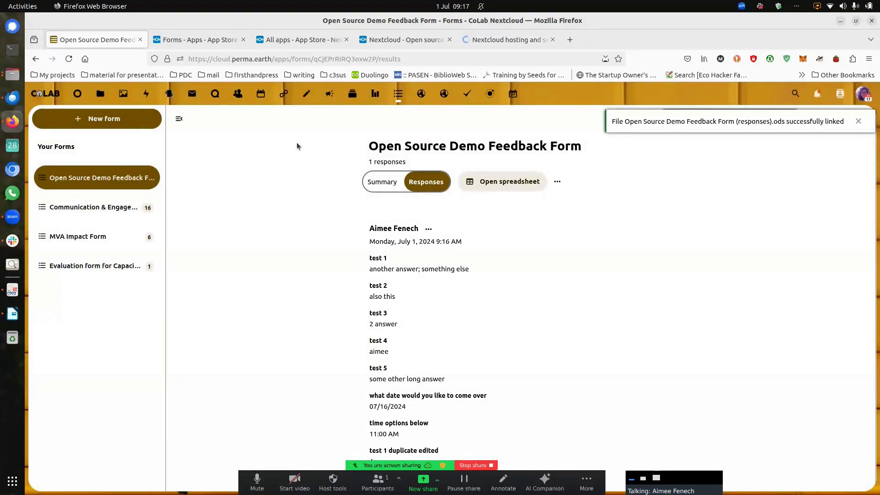
# Step: Go to Files and scroll All files down to 'Open Source Demo Feedback Form (responses).ods'
pyautogui.click(102, 94)
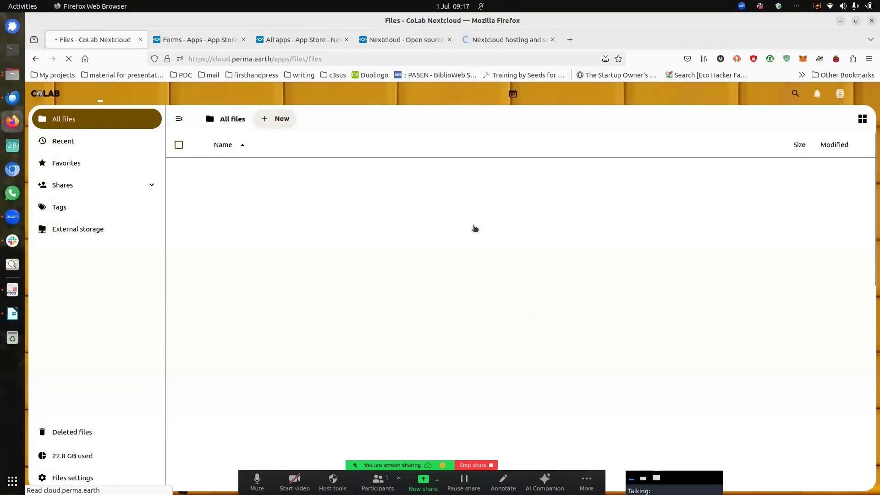
pyautogui.scroll(-7, 474, 227)
pyautogui.scroll(-4, 474, 228)
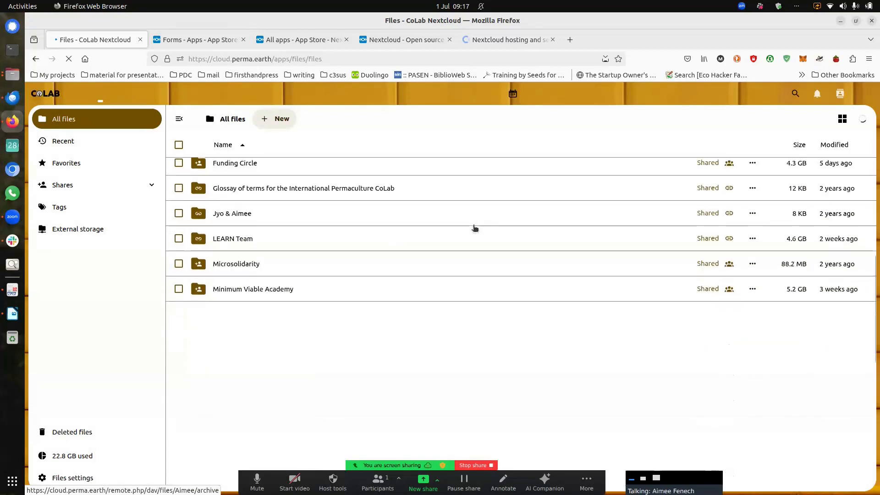
pyautogui.scroll(-5, 474, 227)
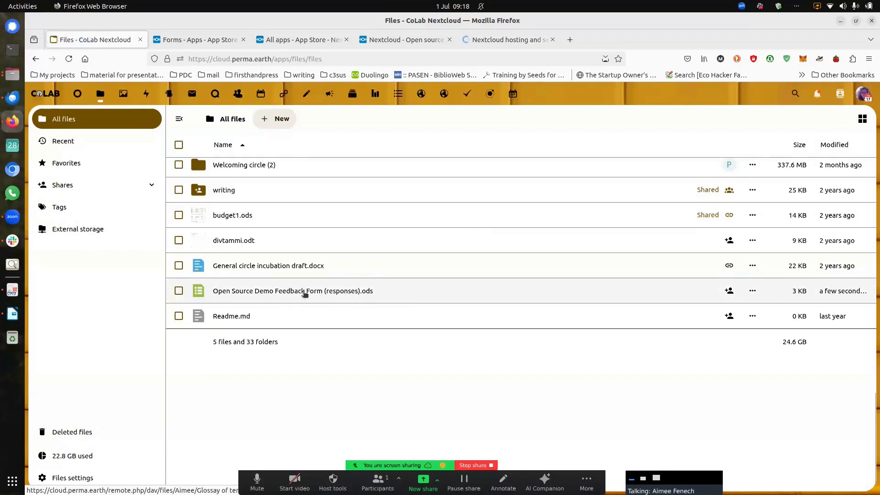
pyautogui.click(305, 292)
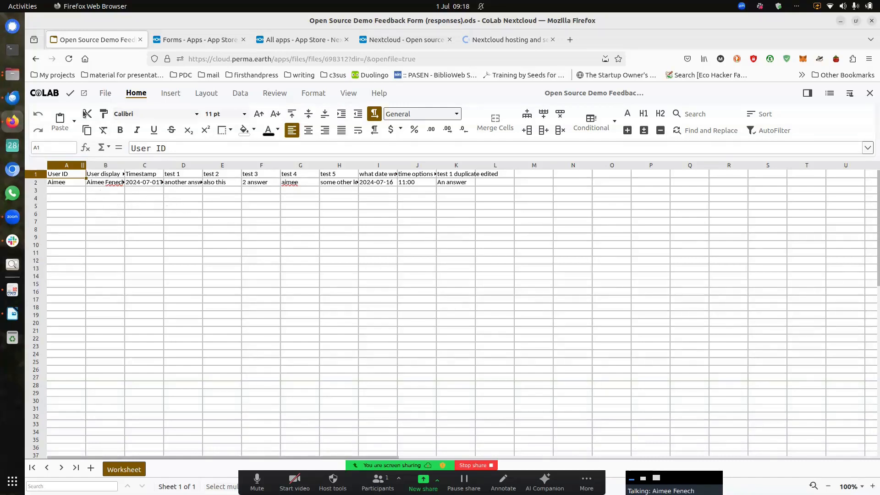
pyautogui.click(102, 94)
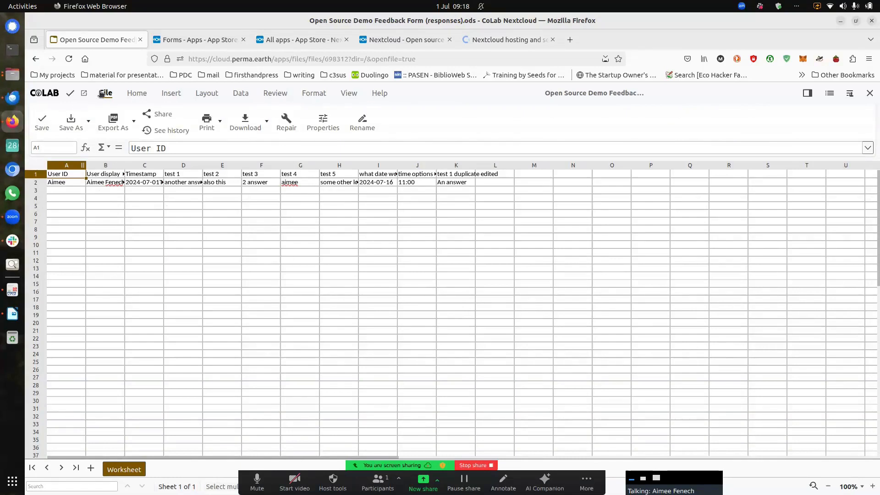
pyautogui.click(132, 134)
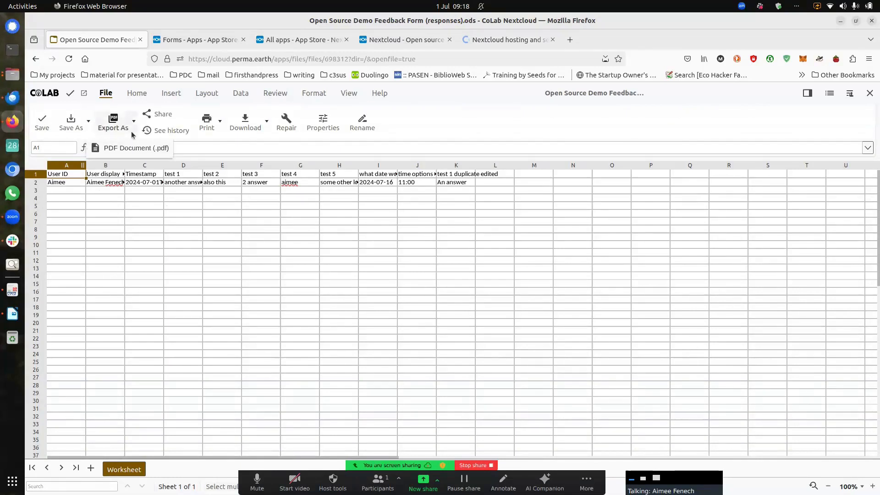
pyautogui.click(266, 133)
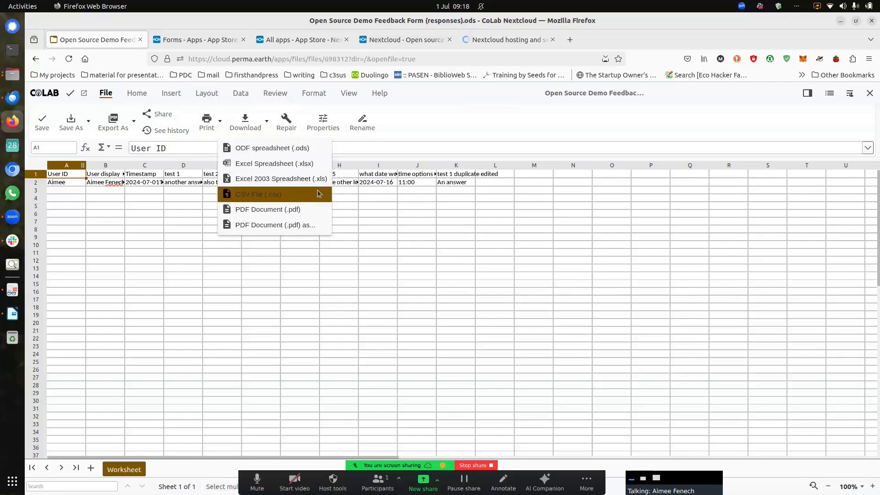
pyautogui.click(219, 122)
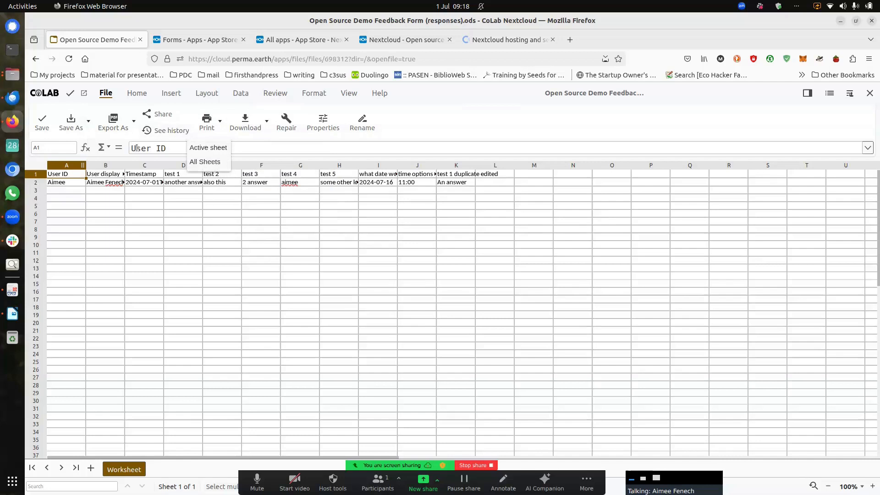
pyautogui.click(869, 93)
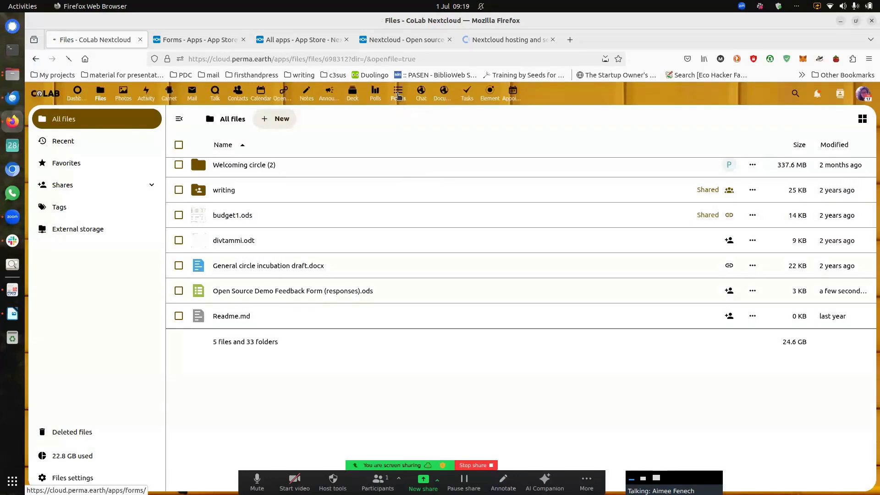
# Step: Select Open Source Demo Feedback Form in the Forms sidebar and switch it to Edit mode
pyautogui.click(398, 94)
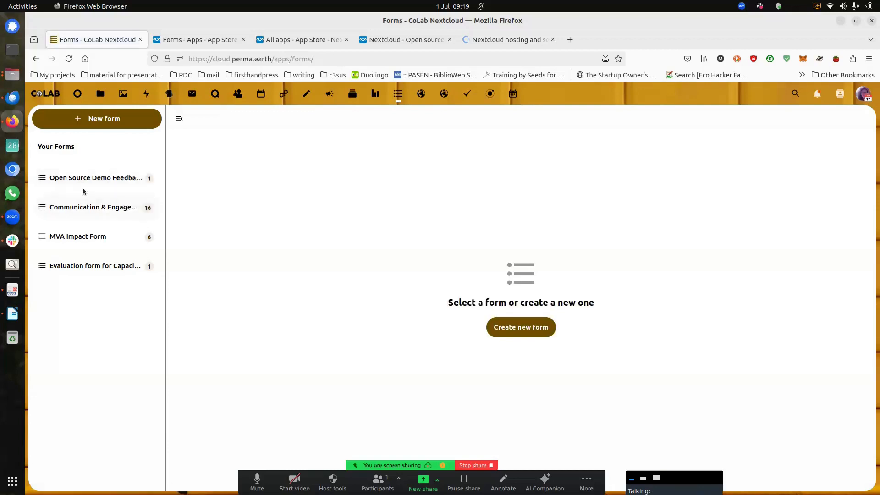
pyautogui.click(111, 181)
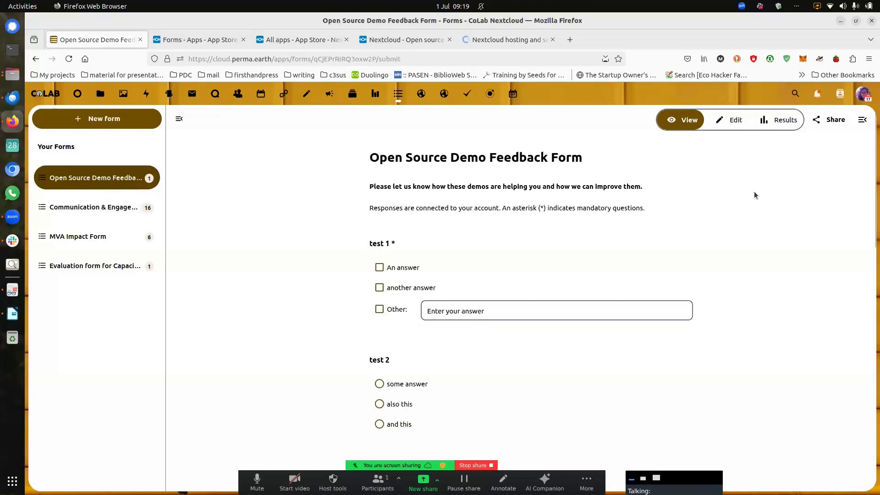
pyautogui.click(732, 126)
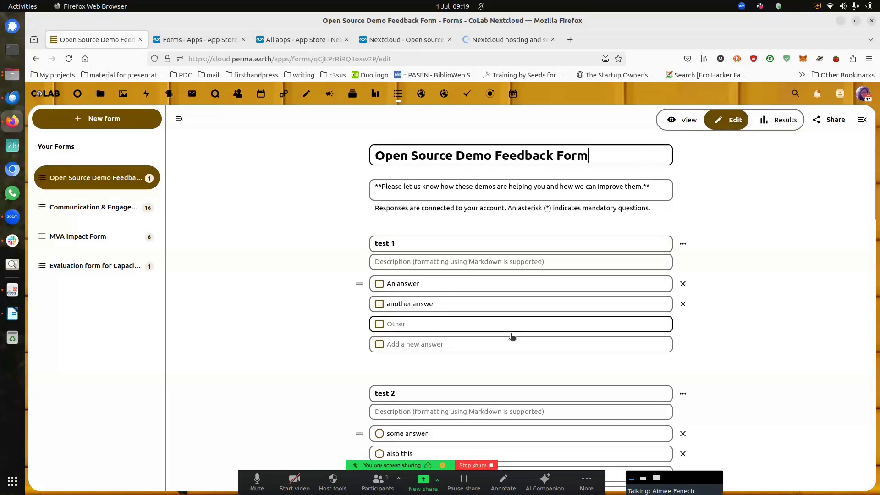
pyautogui.scroll(-3, 560, 306)
pyautogui.scroll(3, 560, 305)
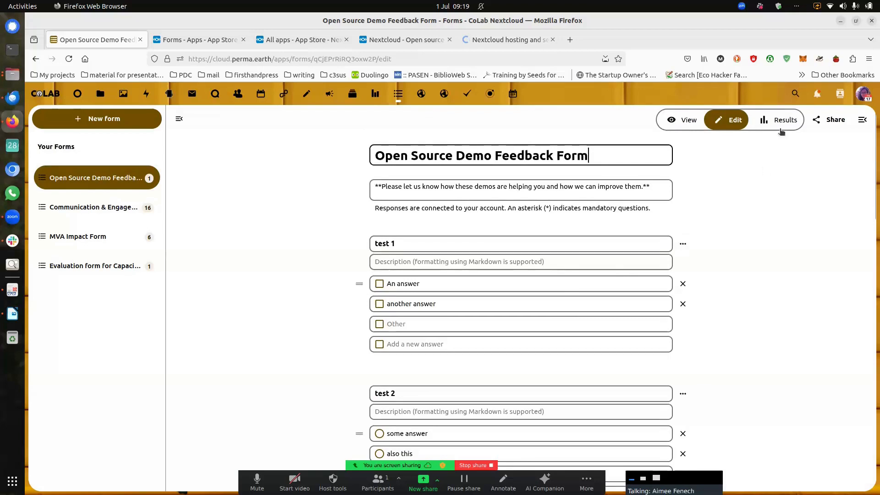
# Step: In the Sharing tab, search 'iot' and share the form with the IOT group
pyautogui.click(830, 120)
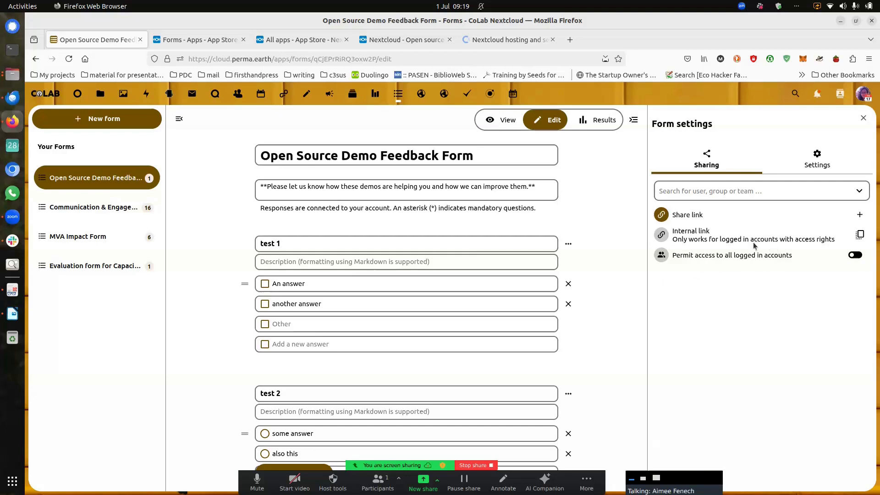
pyautogui.click(777, 187)
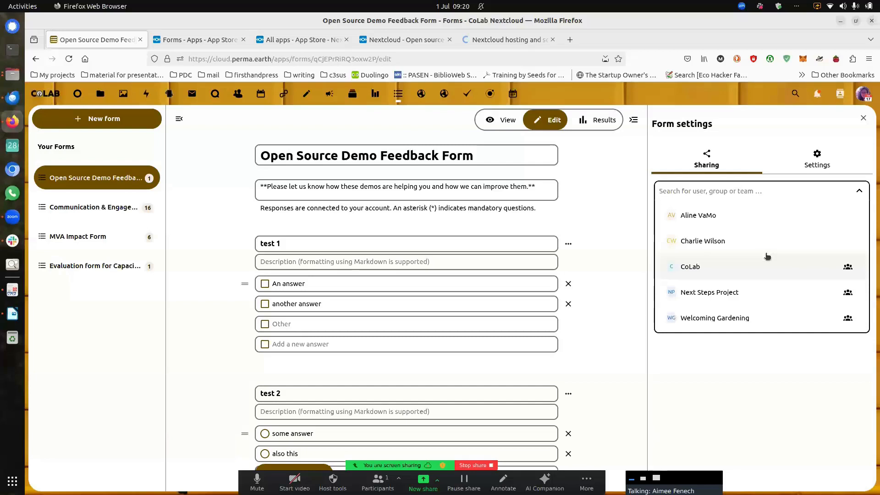
pyautogui.write('iot')
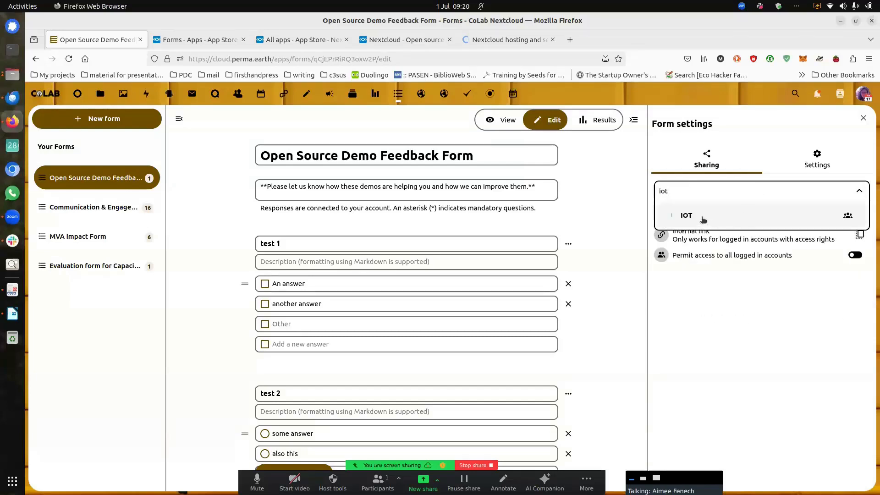
pyautogui.click(702, 219)
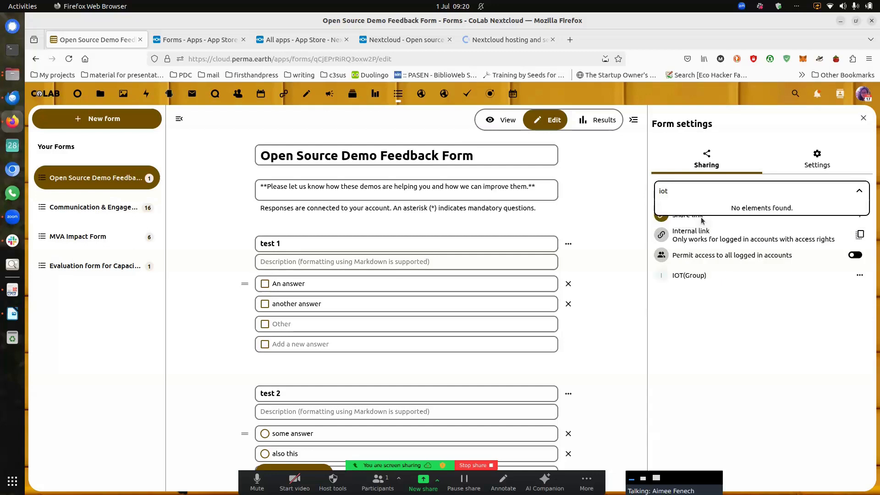
pyautogui.click(767, 348)
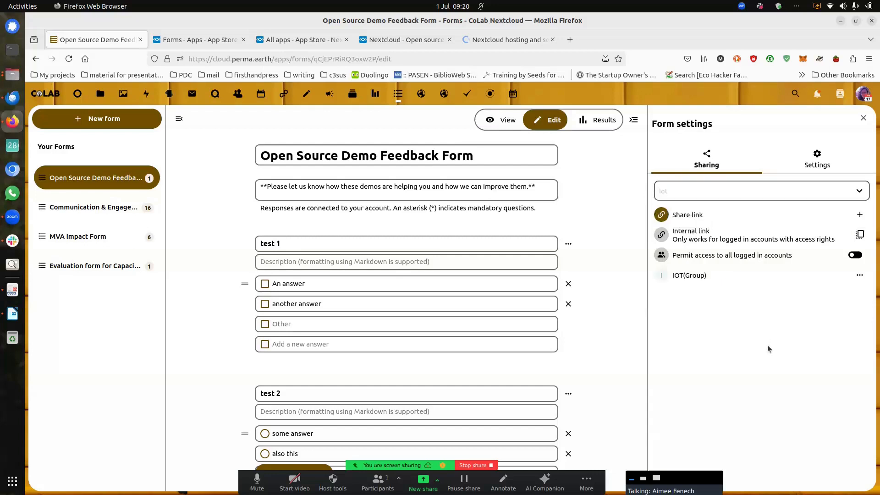
# Step: Grant the IOT group the View responses and Delete responses permissions
pyautogui.click(860, 276)
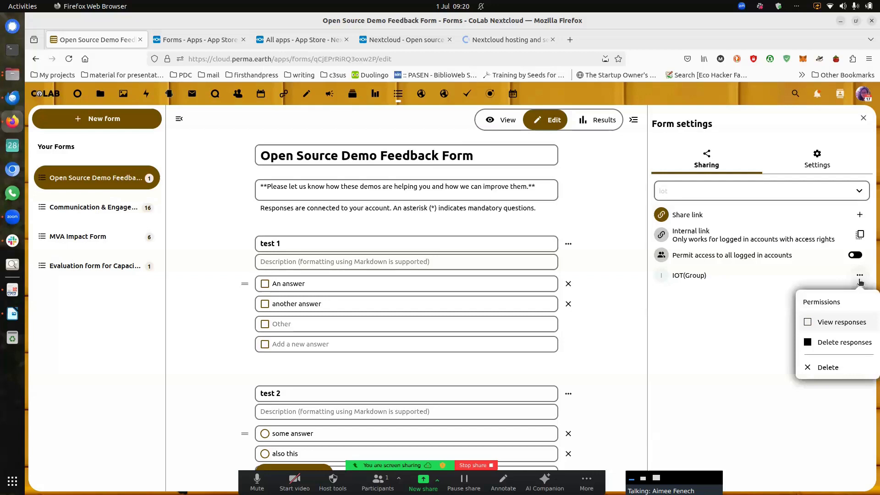
pyautogui.click(859, 277)
pyautogui.click(859, 275)
pyautogui.click(808, 325)
pyautogui.click(808, 342)
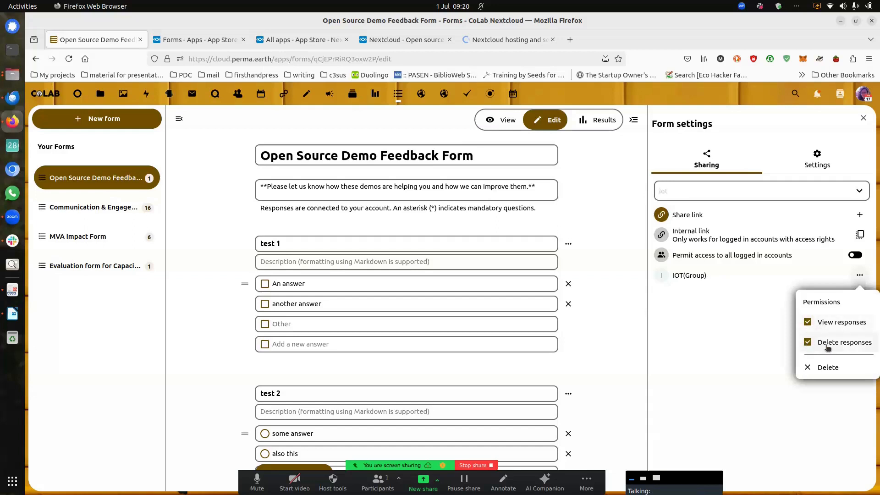
pyautogui.click(744, 331)
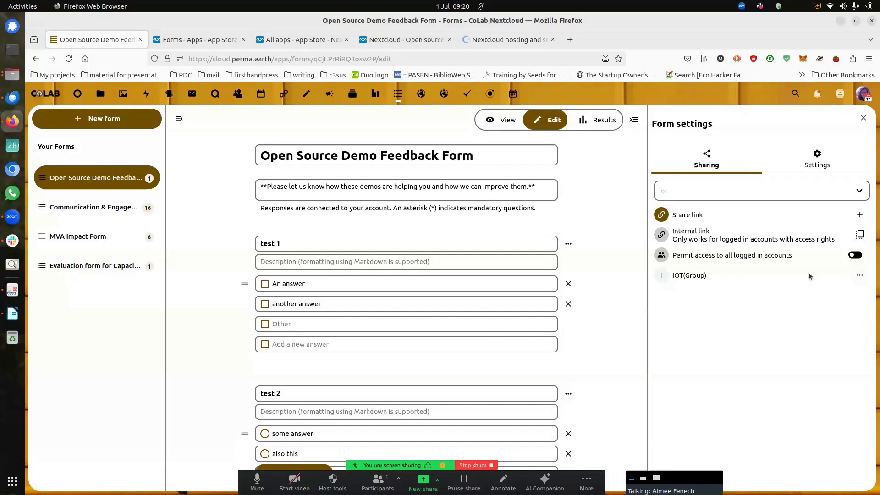
# Step: Leave access for all logged-in accounts off and create a public share link
pyautogui.click(853, 256)
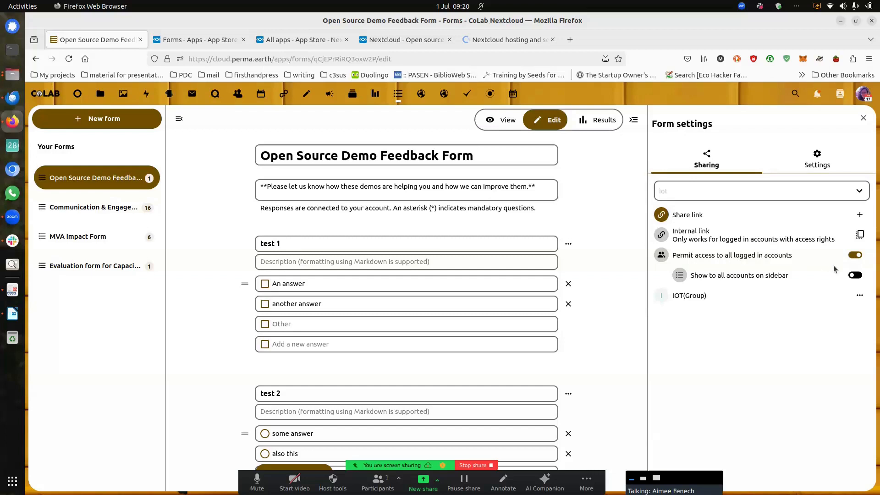
pyautogui.click(854, 256)
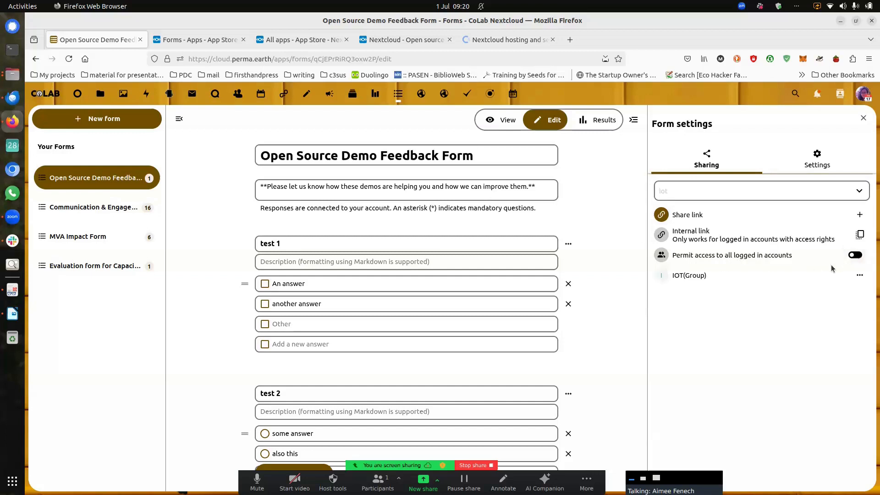
pyautogui.click(861, 215)
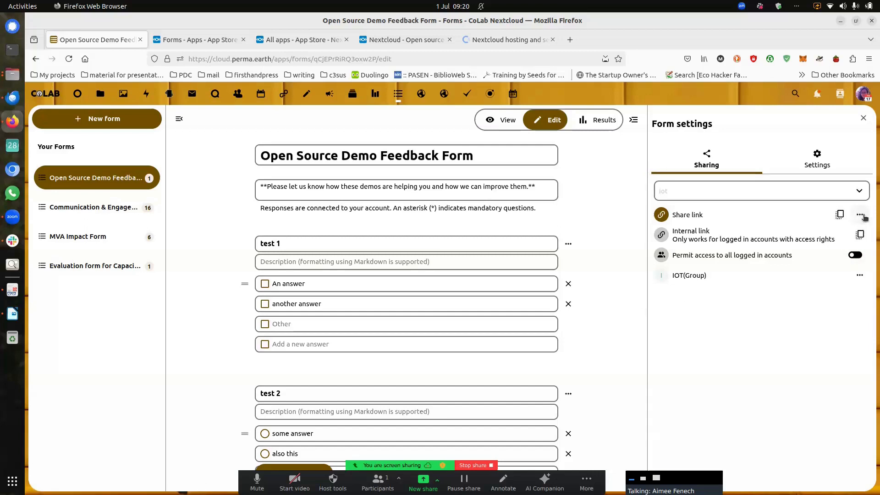
# Step: Add a second share link and then remove it, keeping a single public link
pyautogui.click(860, 216)
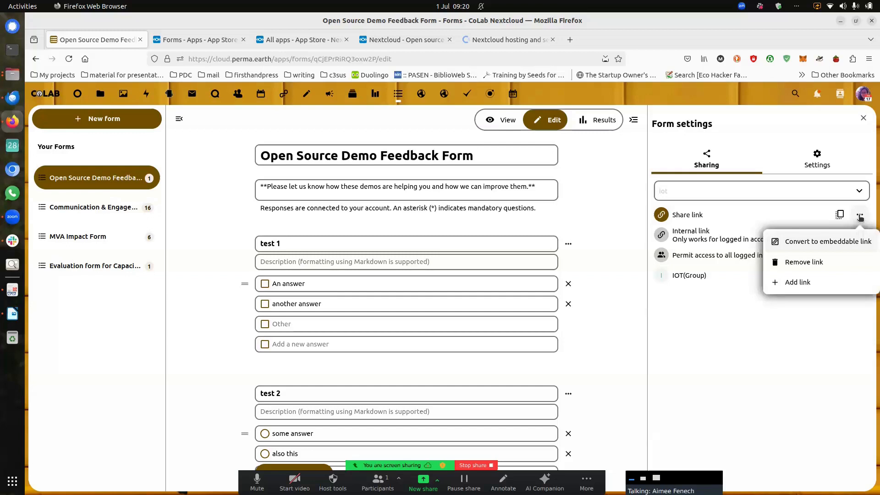
pyautogui.click(796, 282)
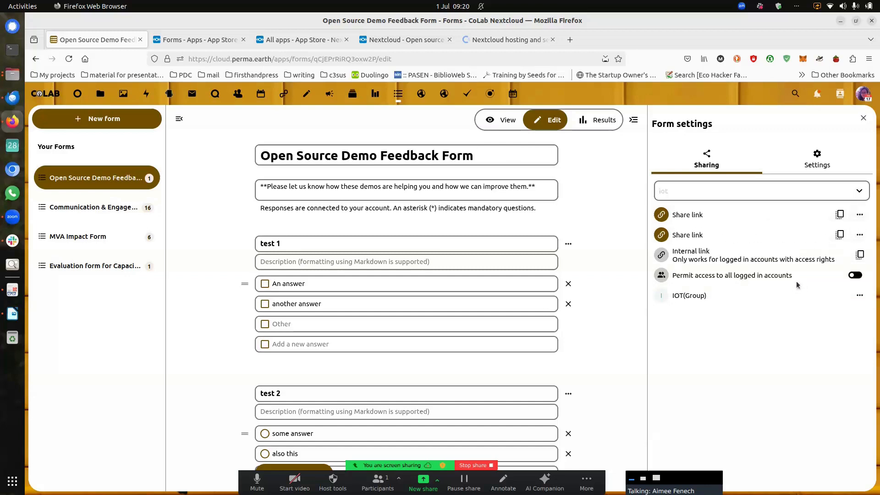
pyautogui.click(859, 235)
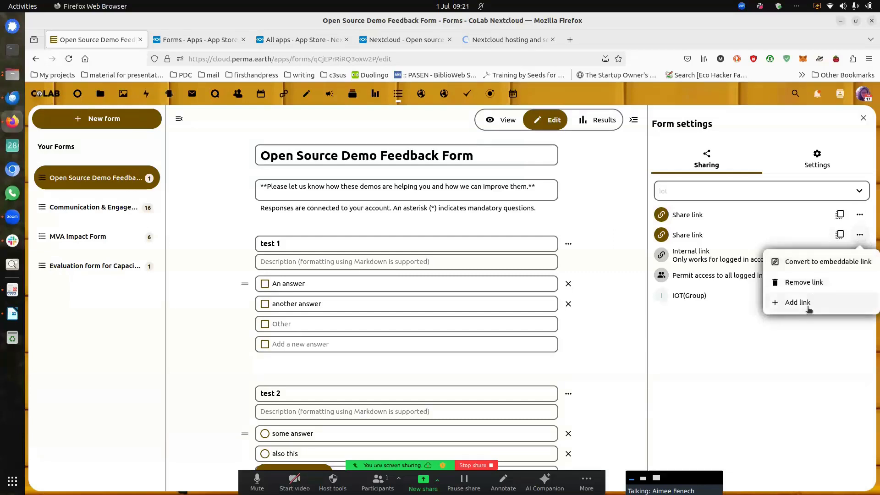
pyautogui.click(814, 283)
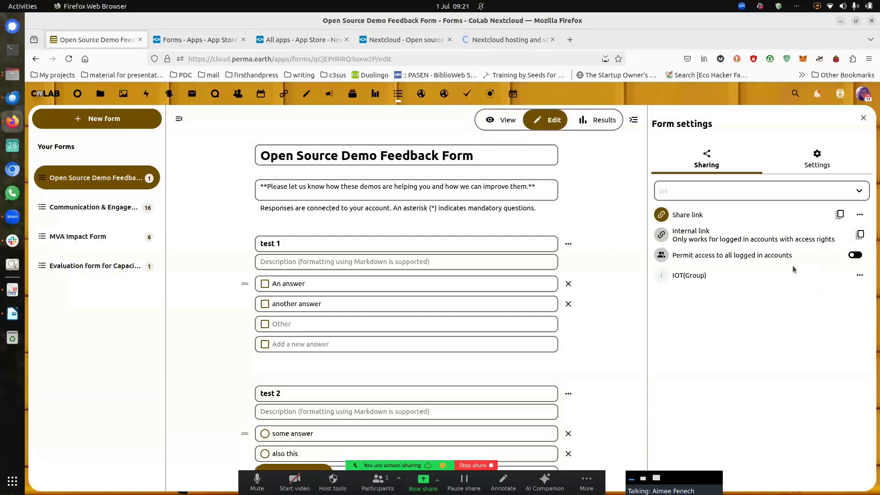
# Step: In the Settings tab, turn on 'Store responses anonymously'
pyautogui.click(818, 163)
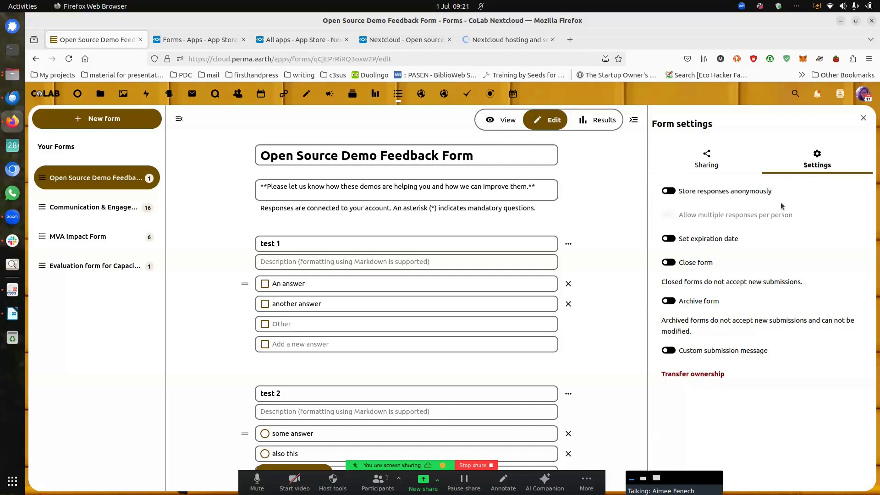
pyautogui.moveTo(717, 218)
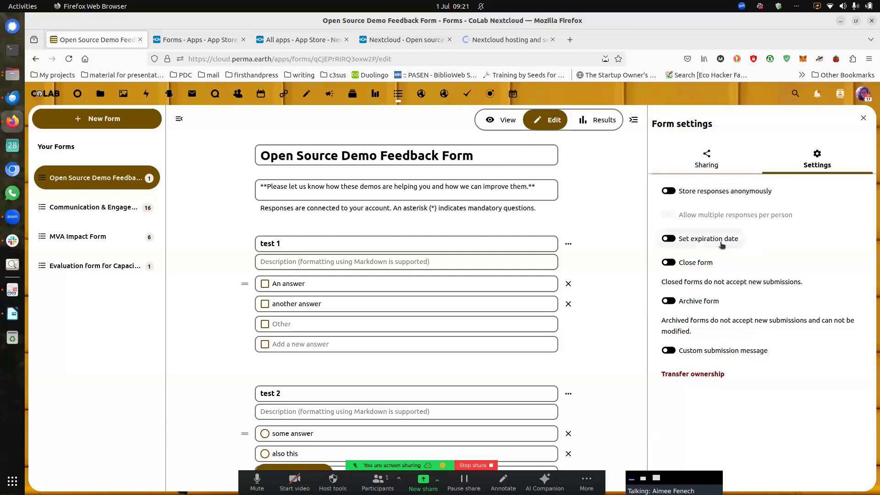
pyautogui.click(669, 192)
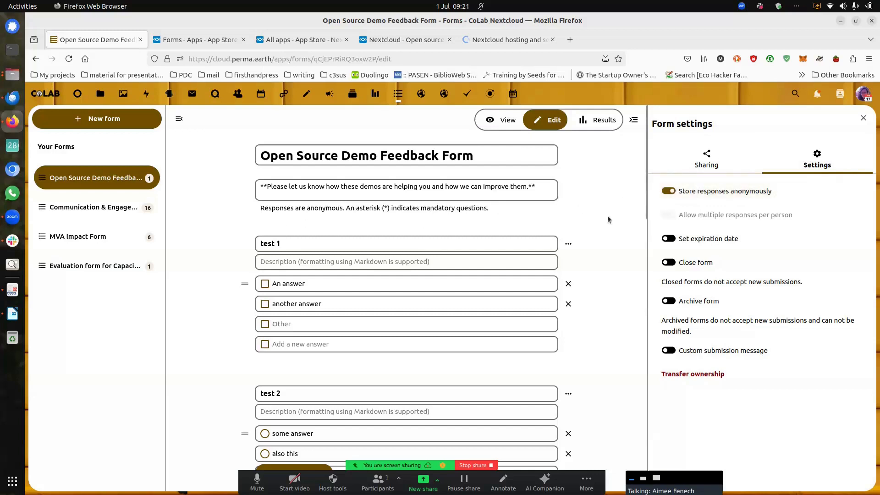
pyautogui.click(669, 192)
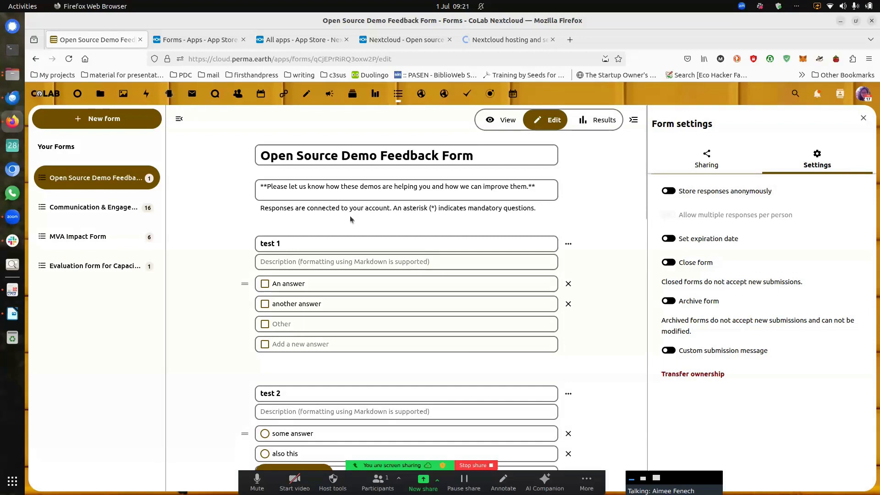
pyautogui.click(670, 192)
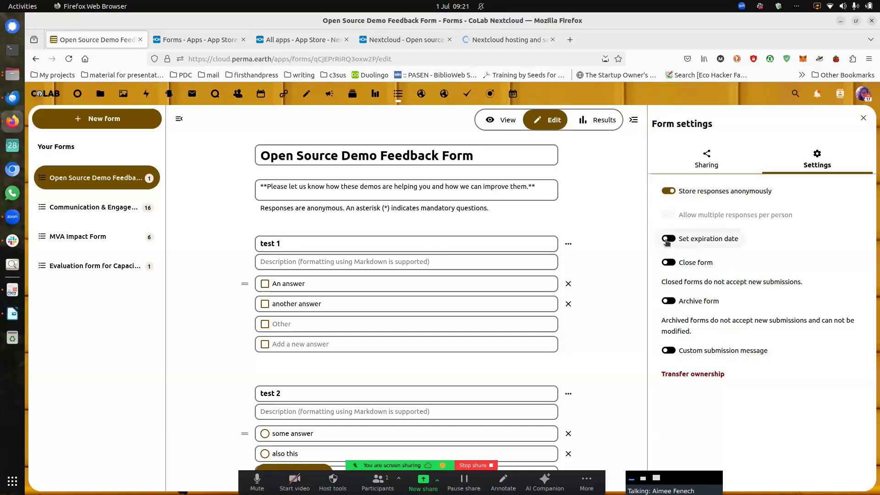
# Step: Close the form, view the respondent preview, then reopen it for submissions
pyautogui.click(670, 263)
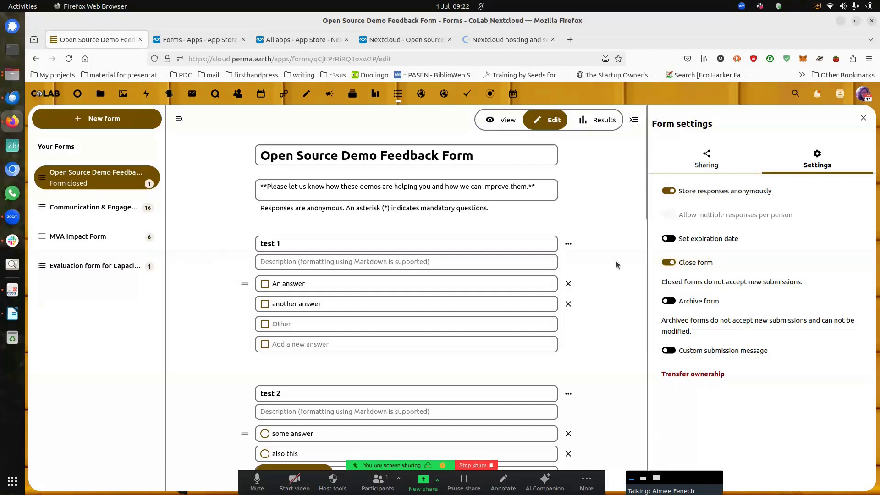
pyautogui.click(504, 120)
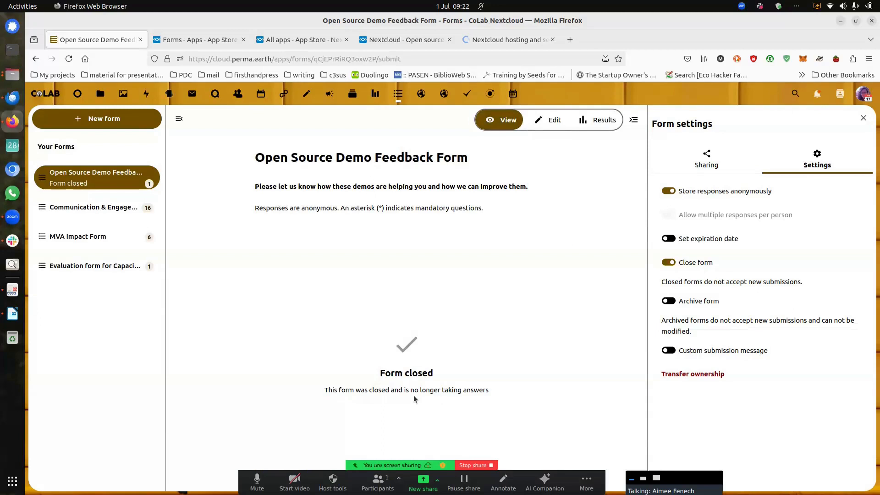
pyautogui.click(666, 268)
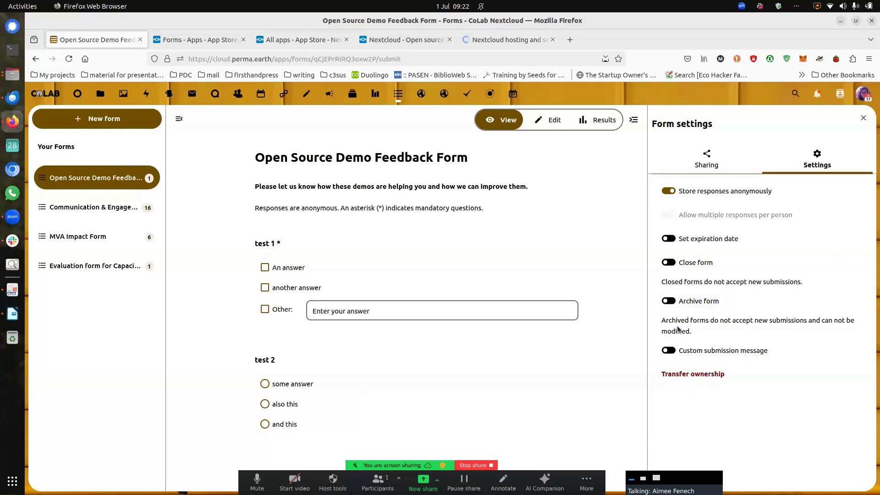
pyautogui.click(669, 351)
pyautogui.click(722, 375)
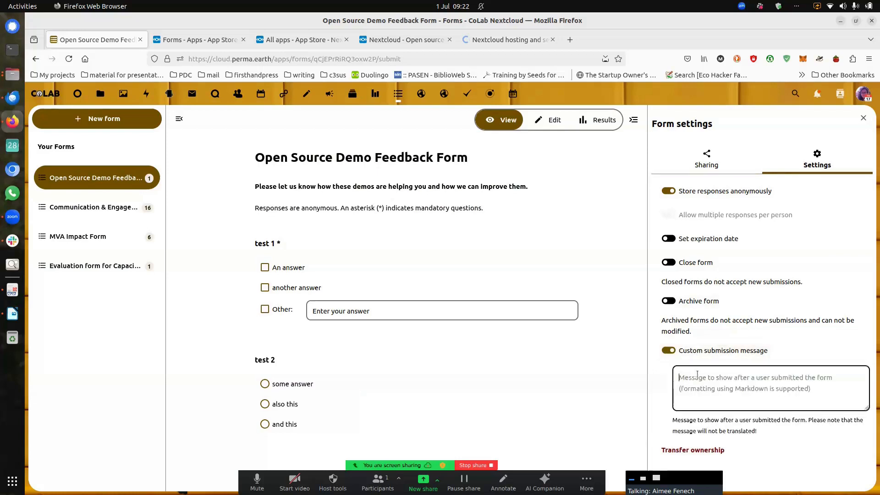
pyautogui.write('Thn')
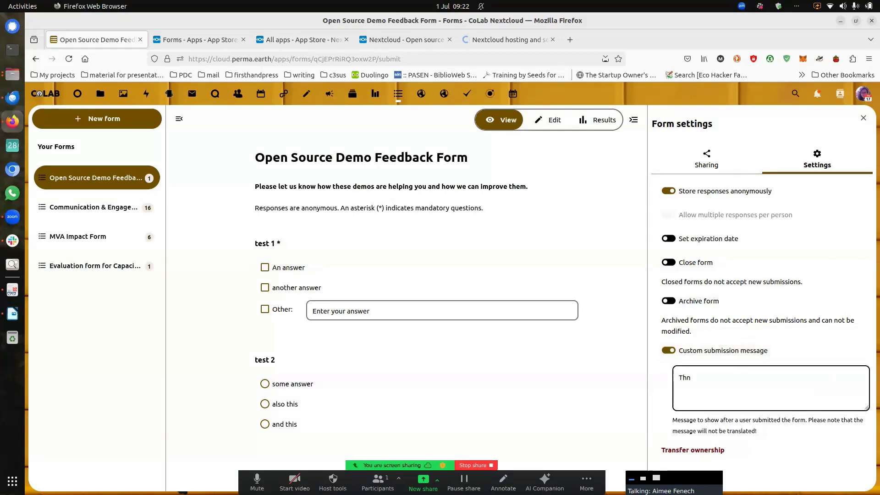
pyautogui.write('ank you for your feedback ')
pyautogui.write(' we will endevau')
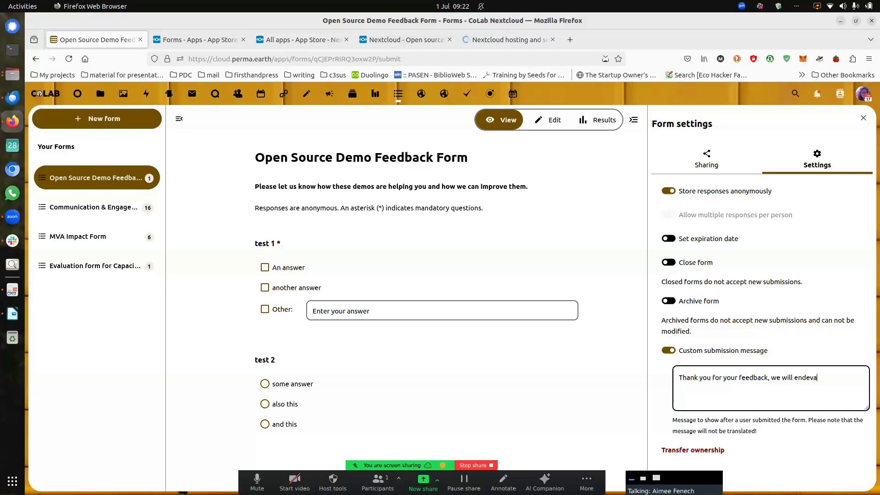
pyautogui.press('BackSpace')
pyautogui.press('BackSpace')
pyautogui.press('BackSpace')
pyautogui.press('BackSpace')
pyautogui.press('BackSpace')
pyautogui.press('BackSpace')
pyautogui.write('improve our offering based on this.')
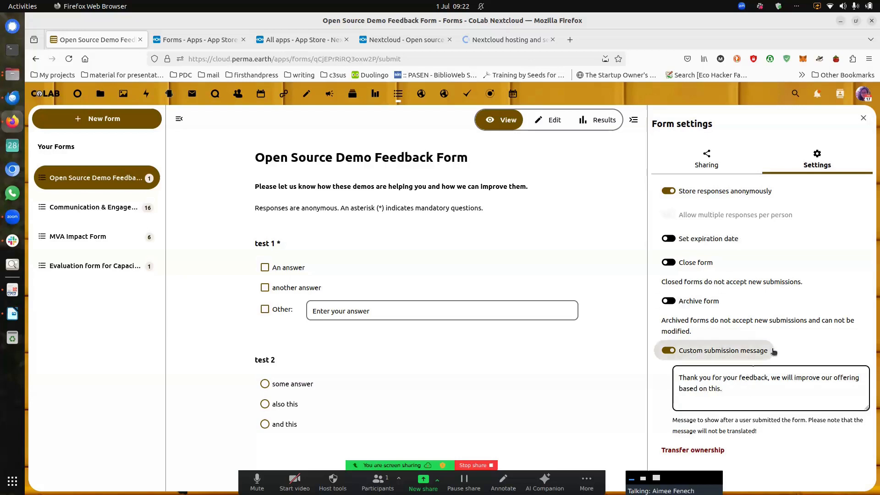
pyautogui.click(793, 353)
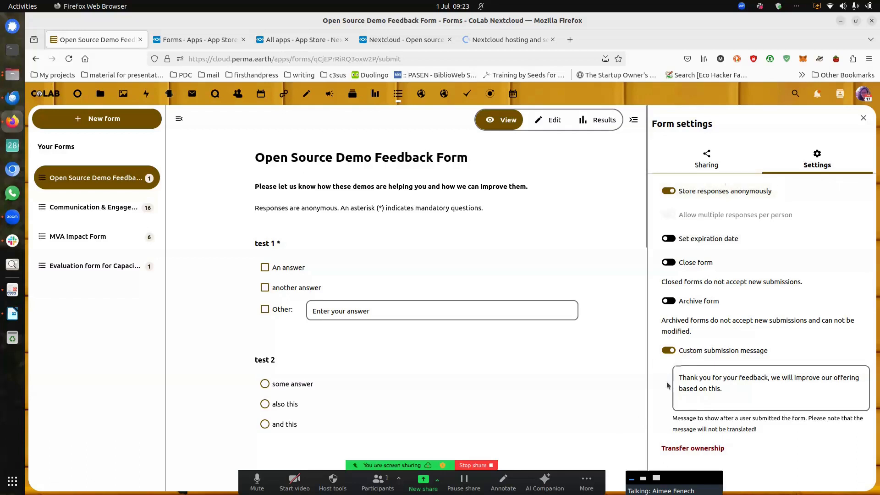
pyautogui.click(668, 357)
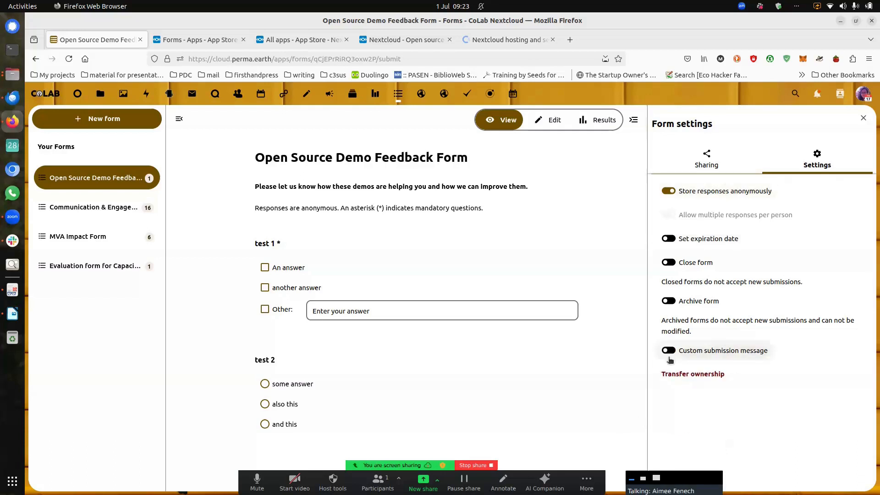
# Step: Cancel the Transfer ownership dialog without changes and close the Form settings sidebar
pyautogui.click(670, 375)
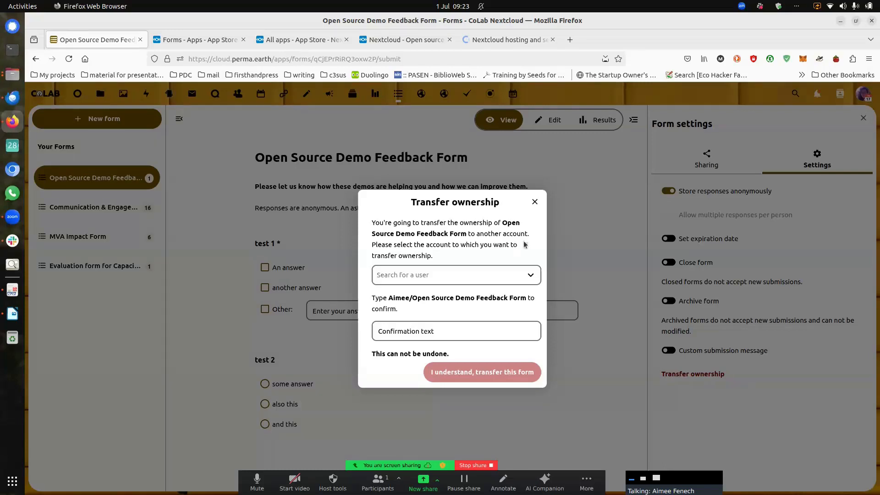
pyautogui.click(535, 202)
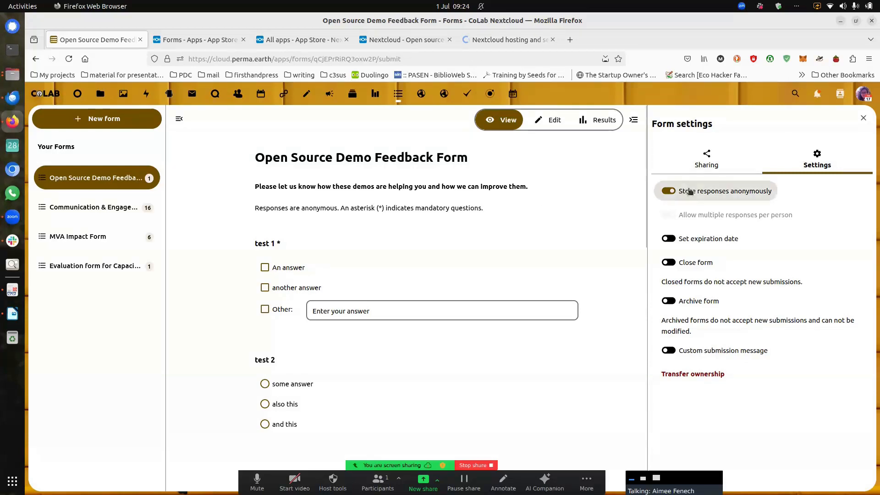
pyautogui.click(863, 118)
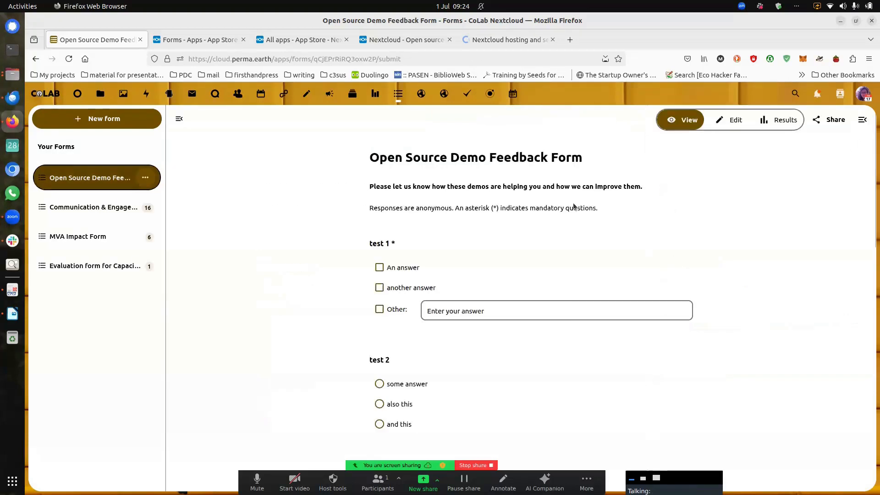
# Step: Back in Edit mode, add a new short-answer question at the end of the form
pyautogui.click(729, 122)
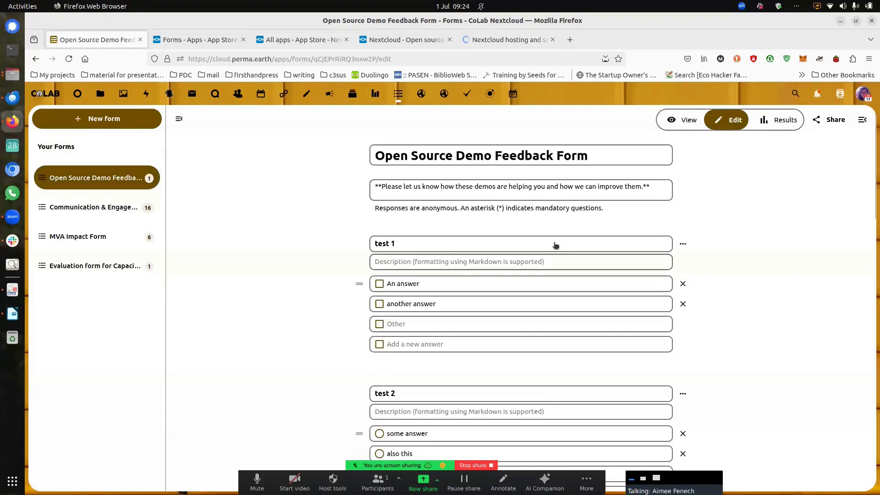
pyautogui.scroll(-5, 673, 274)
pyautogui.scroll(-15, 672, 270)
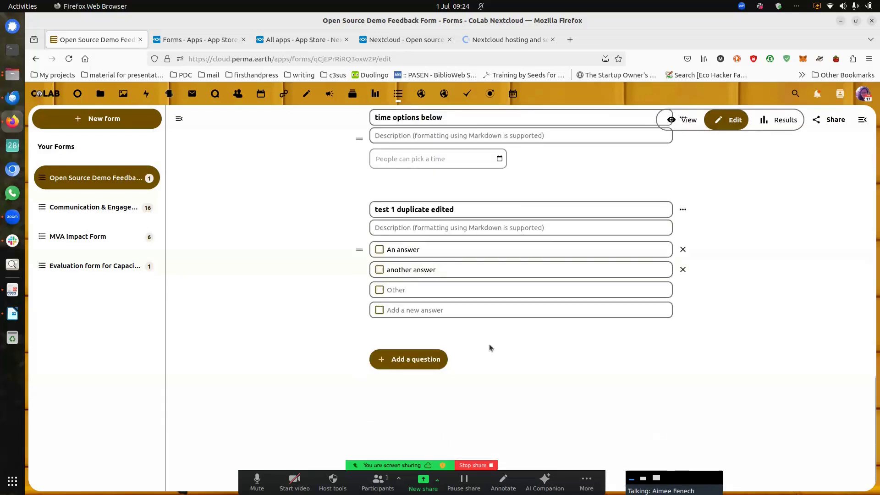
pyautogui.click(420, 360)
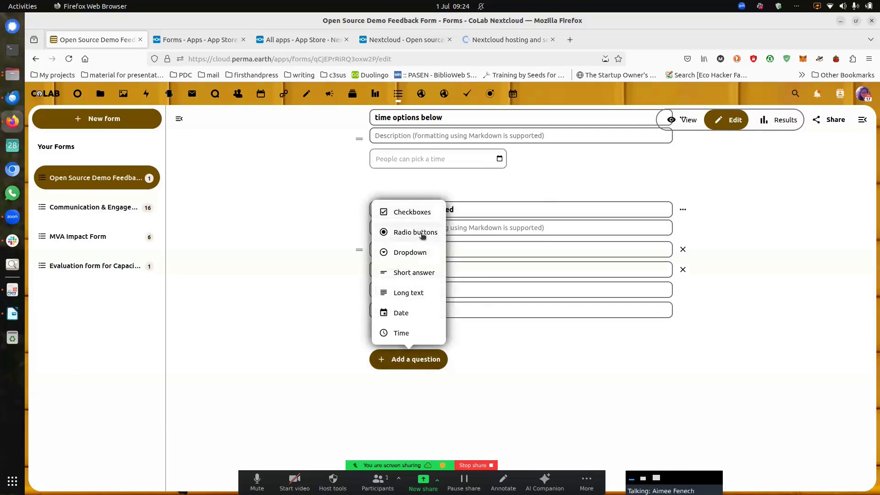
pyautogui.click(409, 273)
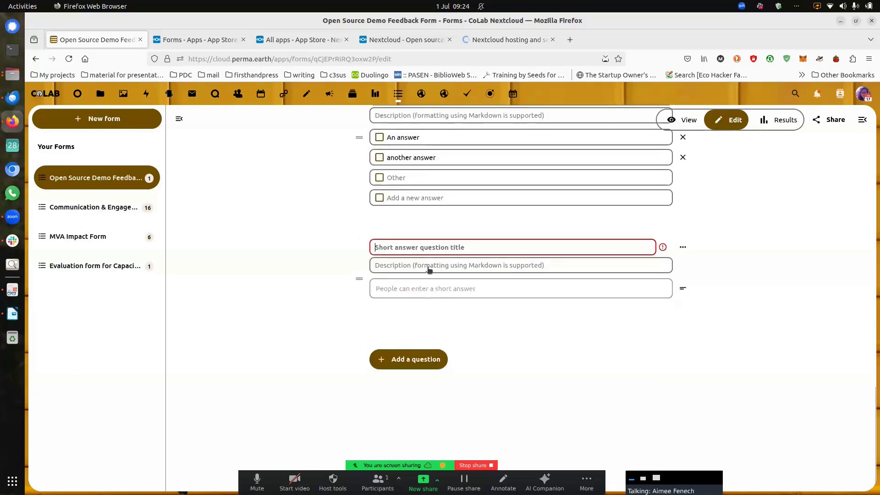
# Step: Title it 'If you would like us to contact you about this survey and/or about your answers…'
pyautogui.write('If you wo')
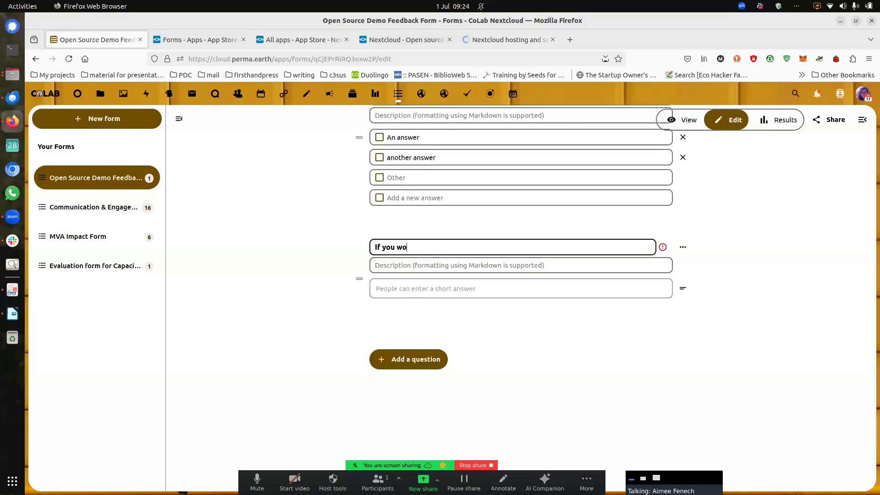
pyautogui.write('uld like us')
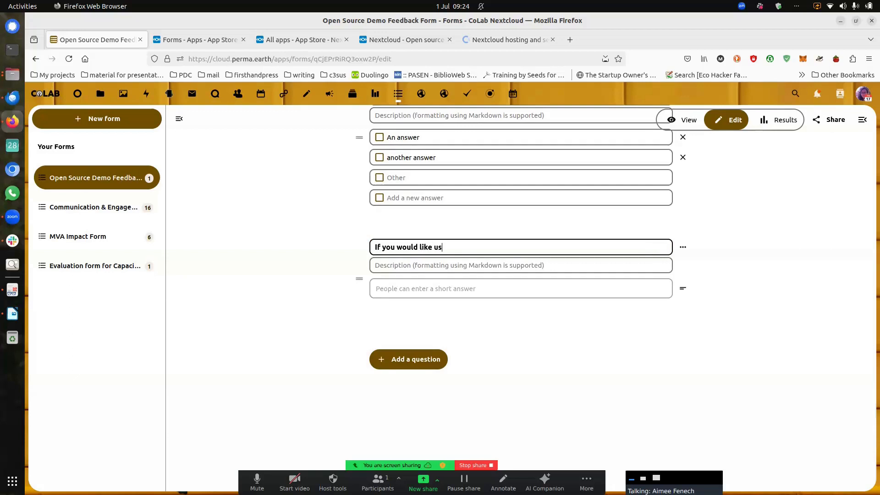
pyautogui.write(' to contact you about this s')
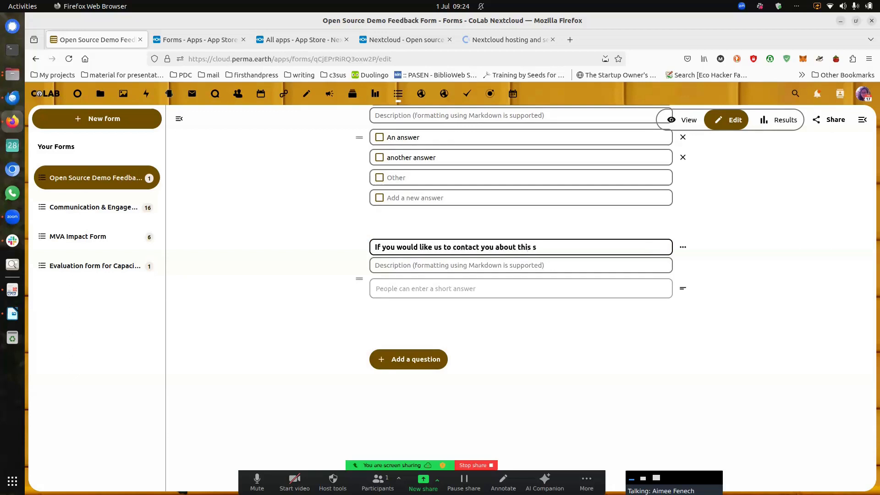
pyautogui.write('urvey')
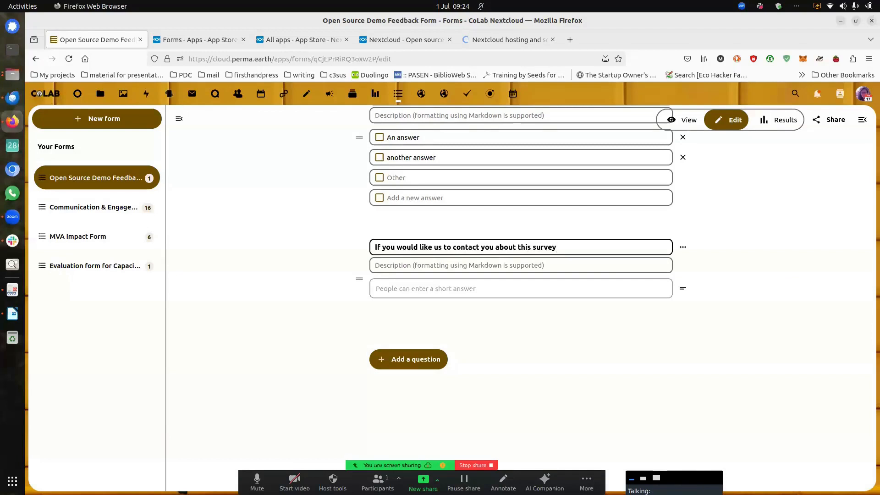
pyautogui.write(' and/or about your ans')
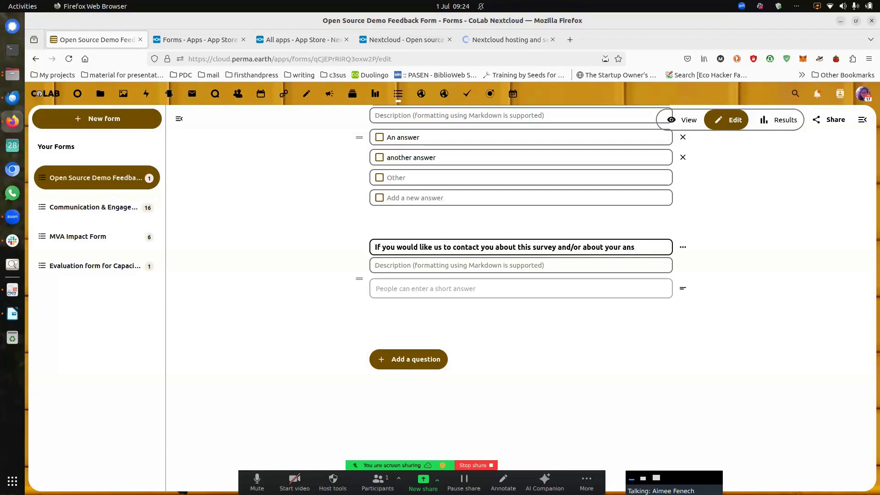
pyautogui.write('wers please le')
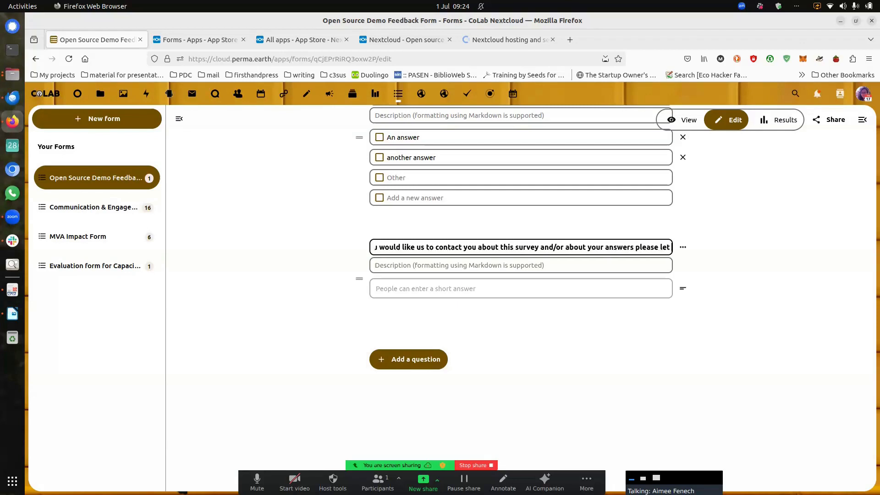
pyautogui.write('ave your n')
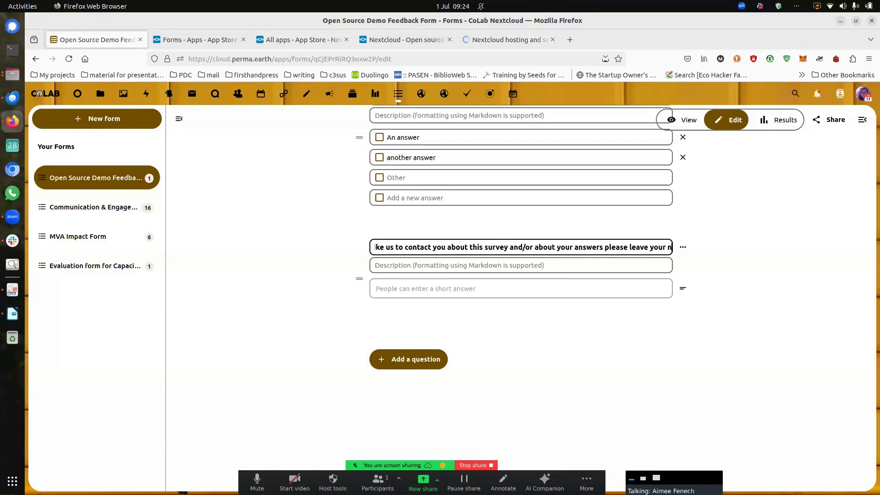
pyautogui.write('ame and')
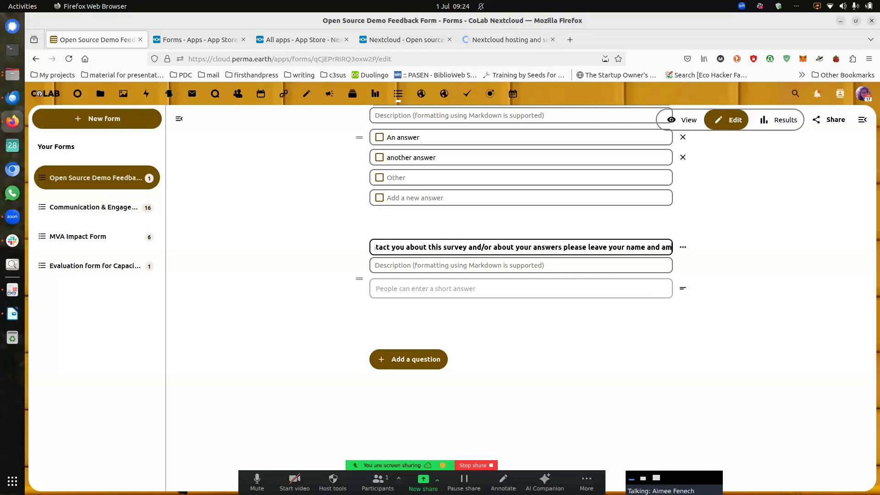
pyautogui.write(' email')
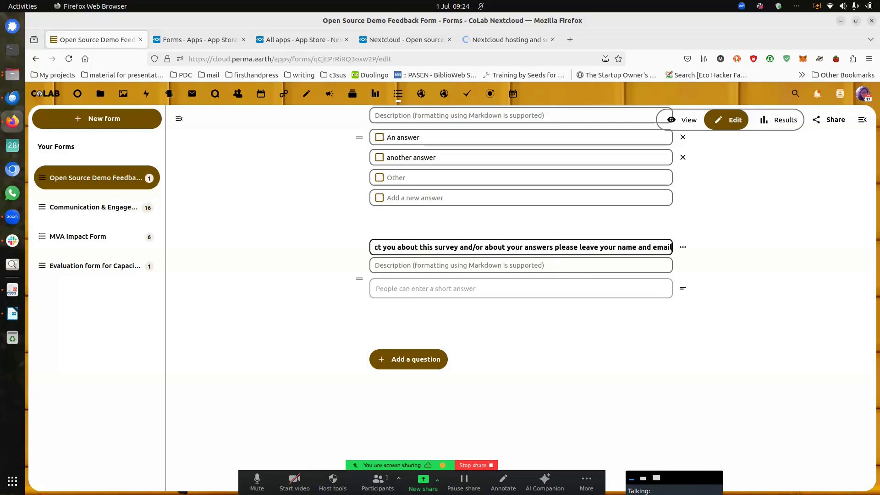
pyautogui.write(' below.')
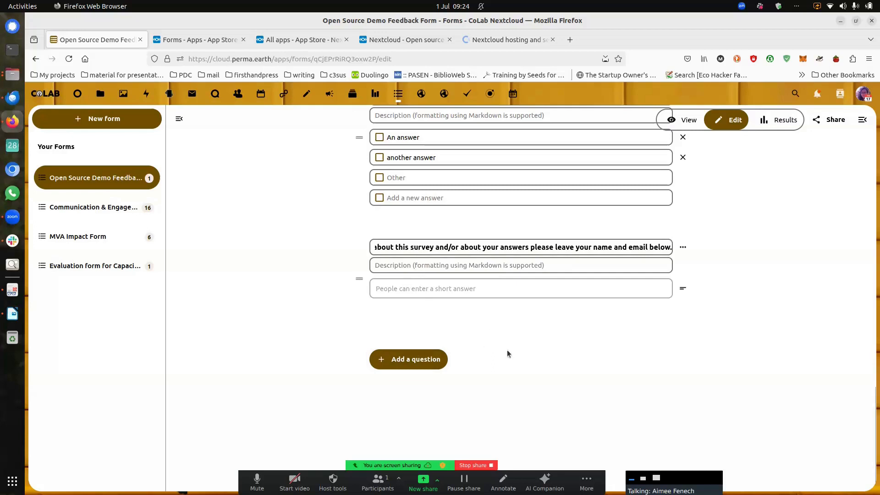
pyautogui.click(681, 248)
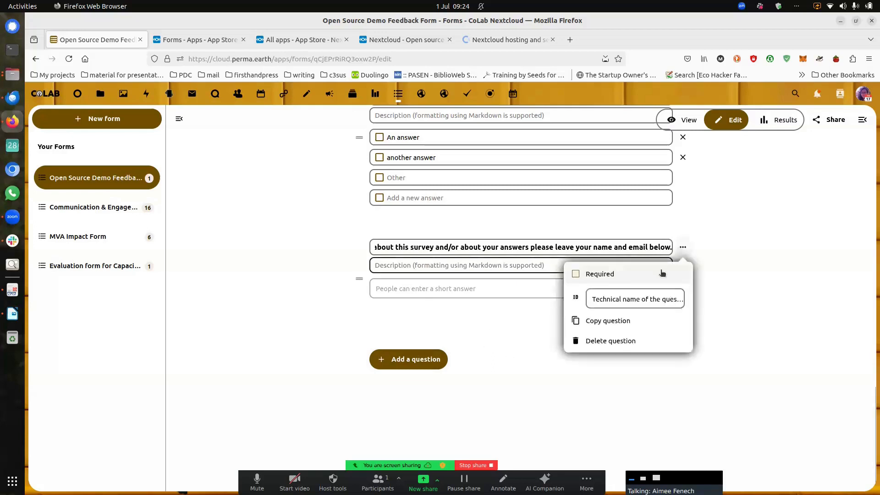
pyautogui.click(489, 340)
pyautogui.scroll(4, 619, 339)
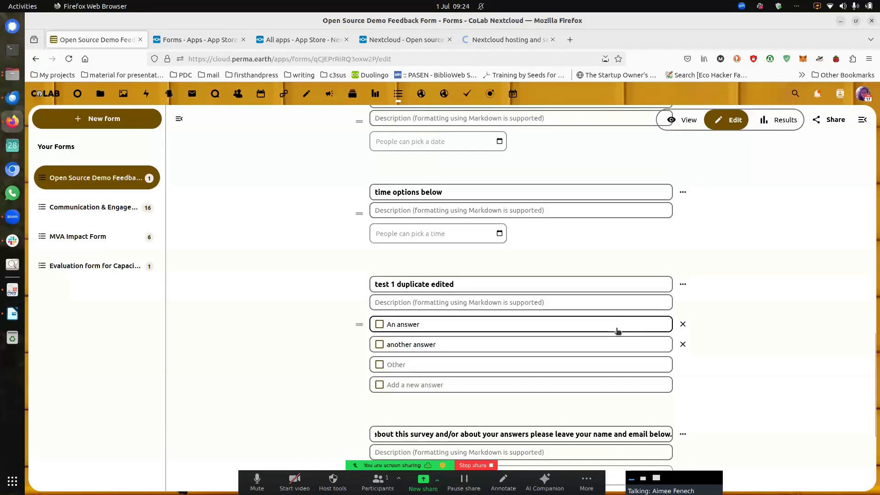
# Step: Remove 'your name and' from the contact question so it ends 'please leave email below.'
pyautogui.scroll(-4, 659, 403)
pyautogui.click(615, 246)
pyautogui.press('BackSpace')
pyautogui.press('BackSpace')
pyautogui.press('BackSpace')
pyautogui.press('BackSpace')
pyautogui.press('BackSpace')
pyautogui.press('BackSpace')
pyautogui.press('Delete')
pyautogui.press('Delete')
pyautogui.press('Delete')
pyautogui.press('Delete')
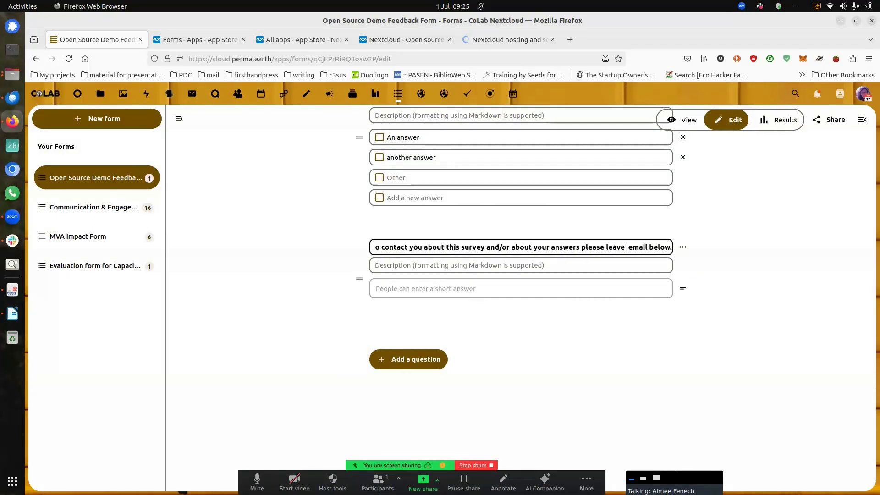
pyautogui.press('Delete')
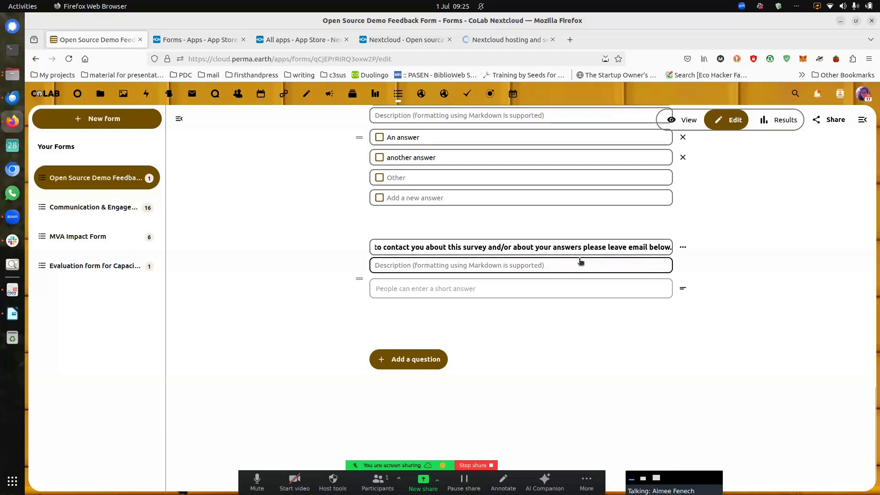
pyautogui.scroll(10, 729, 213)
pyautogui.scroll(-6, 730, 213)
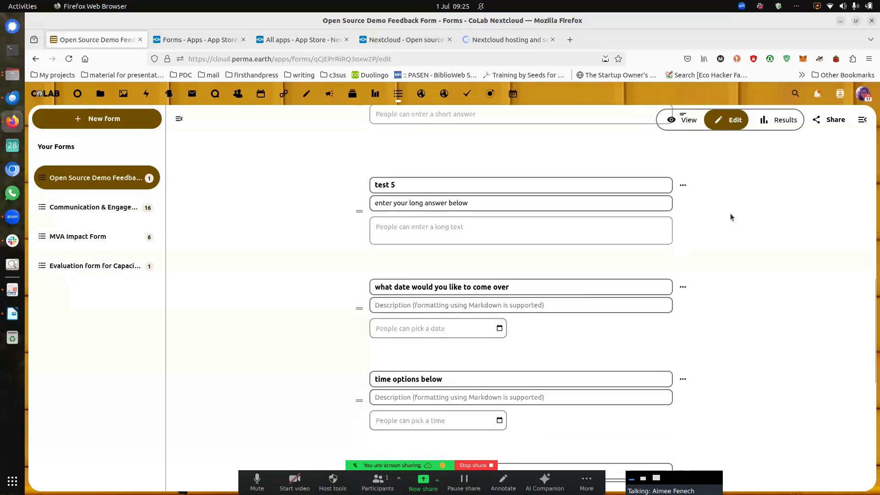
pyautogui.scroll(-5, 729, 213)
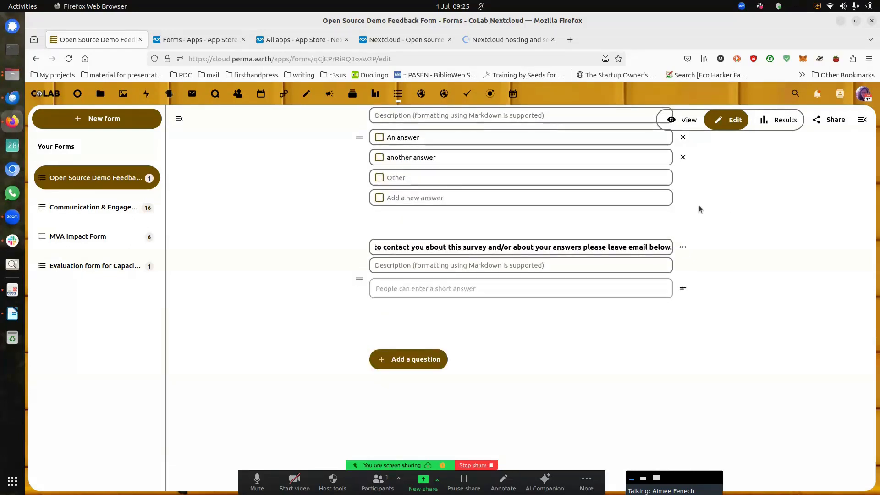
pyautogui.scroll(12, 701, 205)
pyautogui.scroll(5, 705, 195)
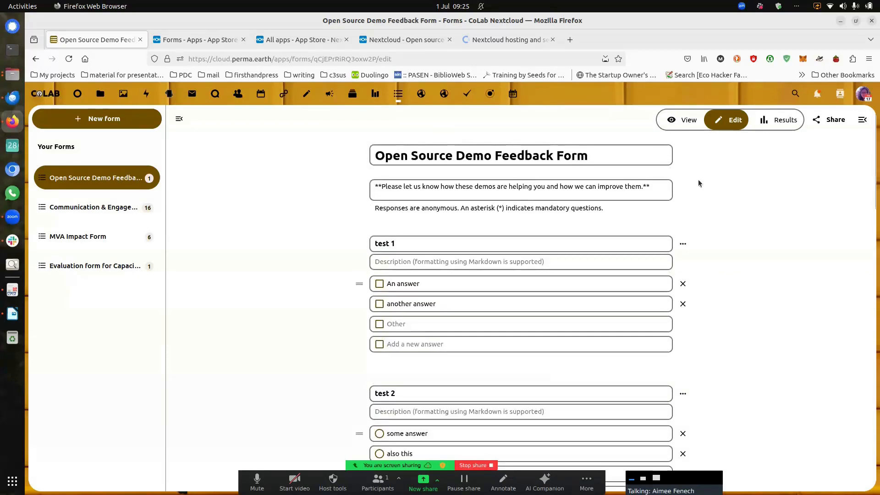
# Step: Preview the feedback form in View mode as respondents will see it
pyautogui.click(673, 121)
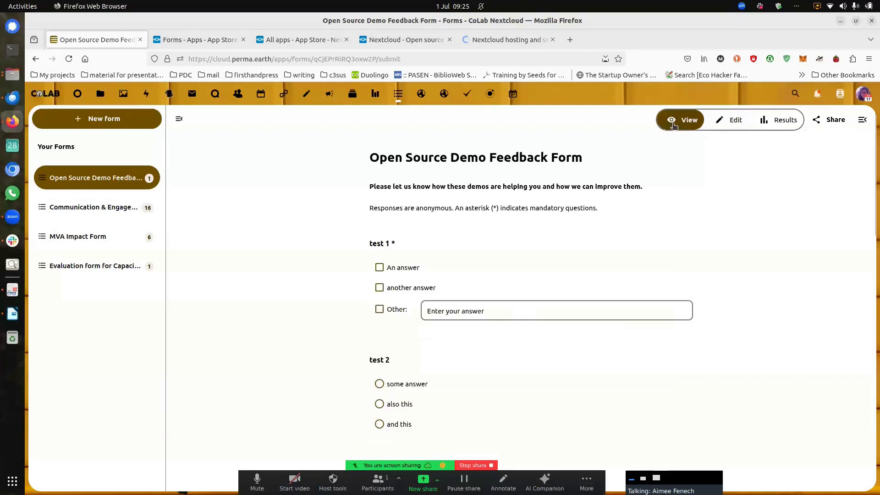
pyautogui.scroll(-5, 617, 268)
pyautogui.scroll(-6, 616, 270)
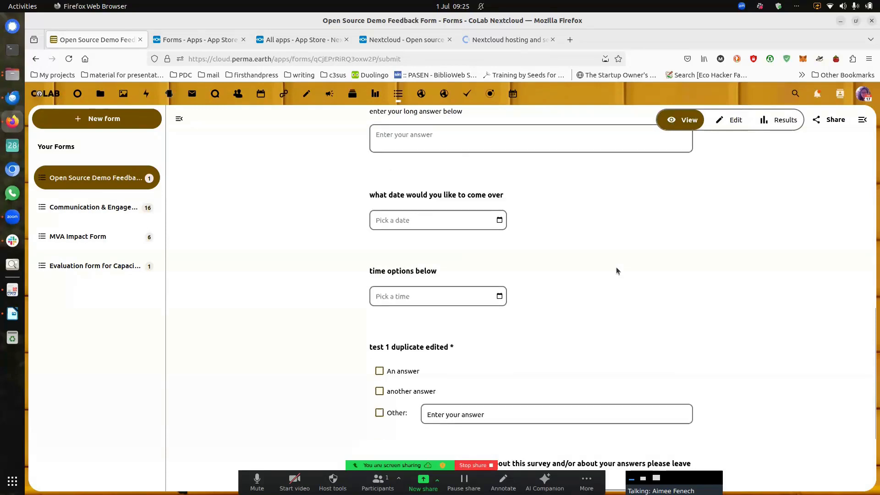
pyautogui.scroll(-2, 616, 269)
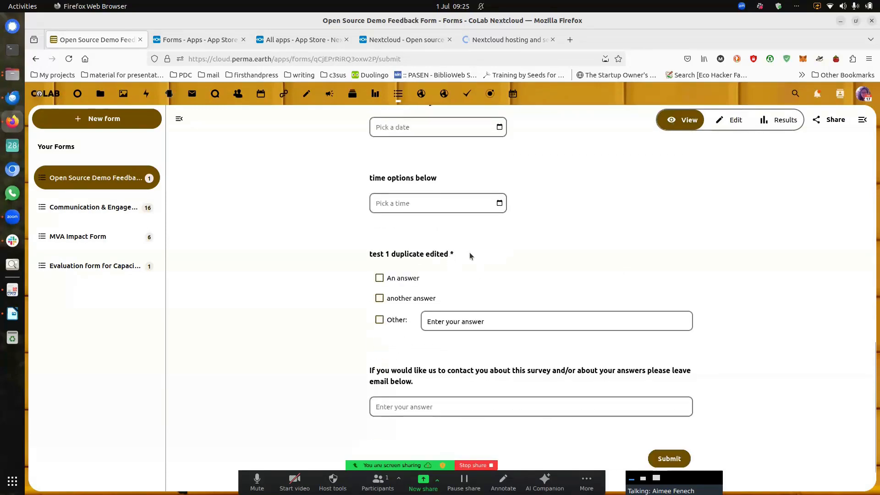
pyautogui.scroll(-1, 471, 254)
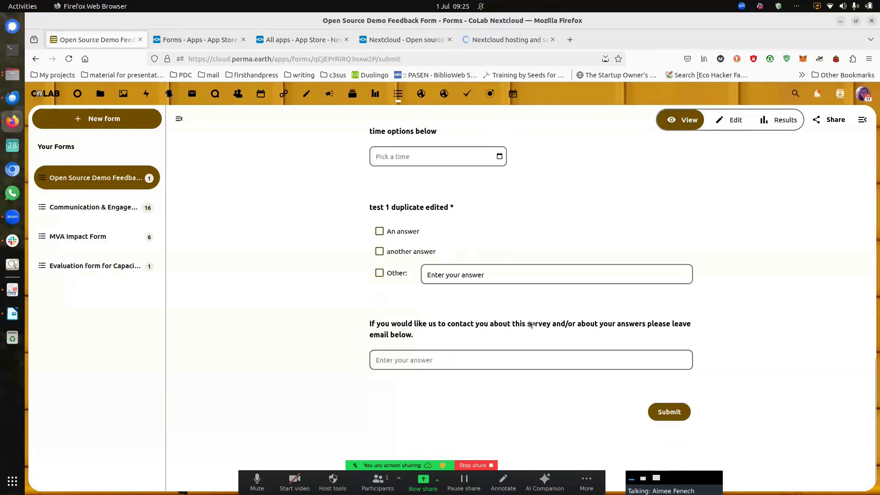
# Step: Copy the form's public share link and load it in a new Chromium tab
pyautogui.click(825, 123)
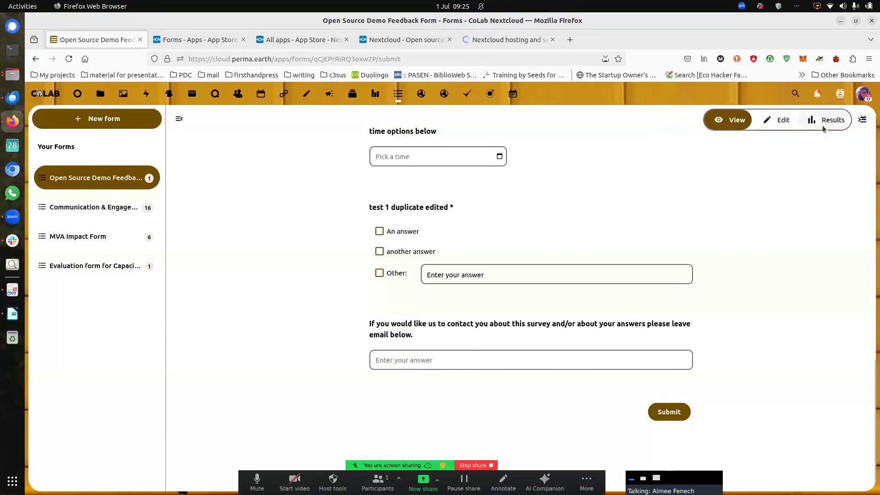
pyautogui.click(837, 214)
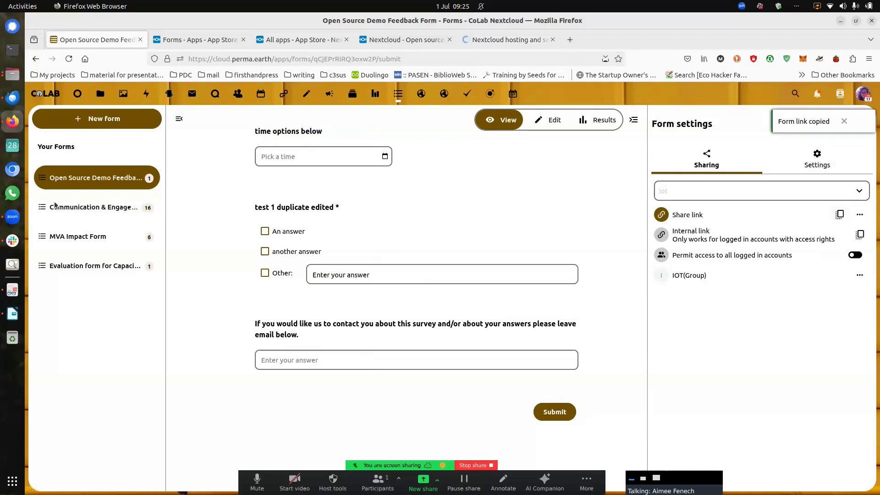
pyautogui.click(571, 39)
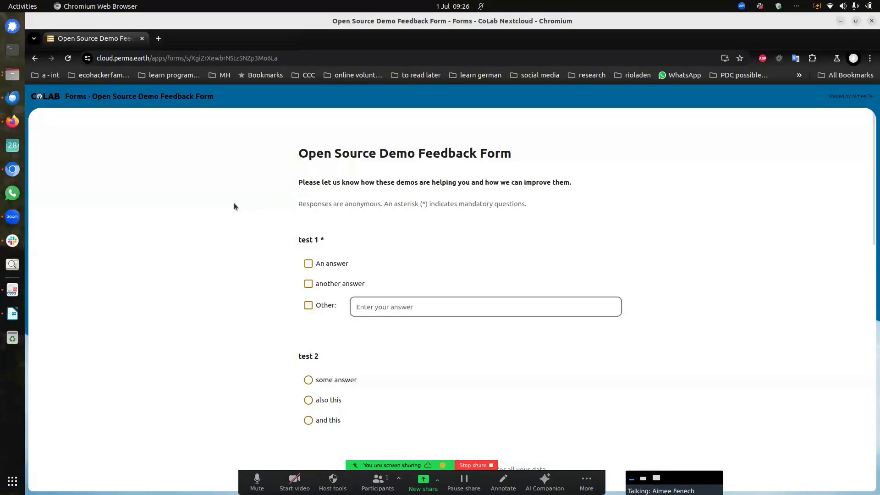
pyautogui.scroll(-5, 438, 250)
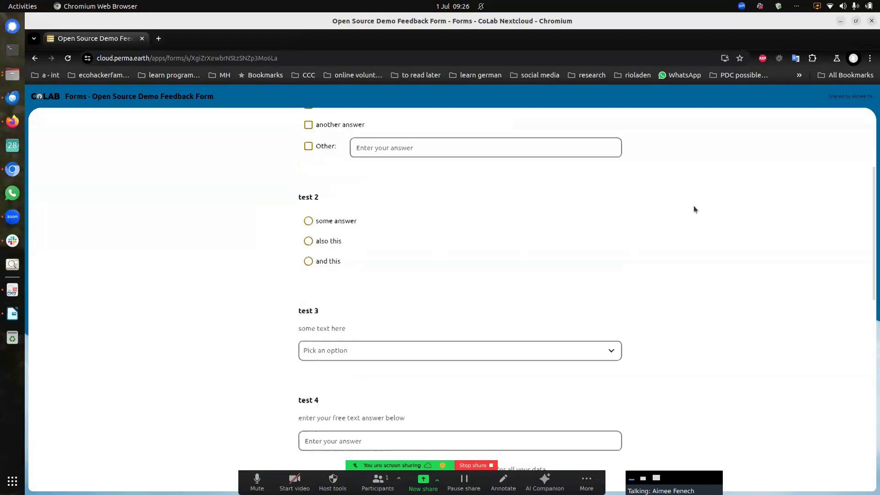
pyautogui.scroll(7, 737, 167)
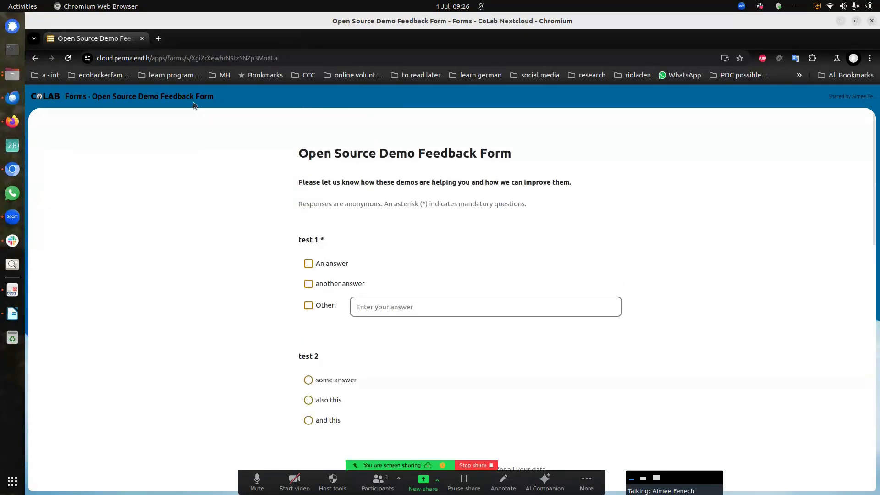
pyautogui.scroll(-2, 714, 220)
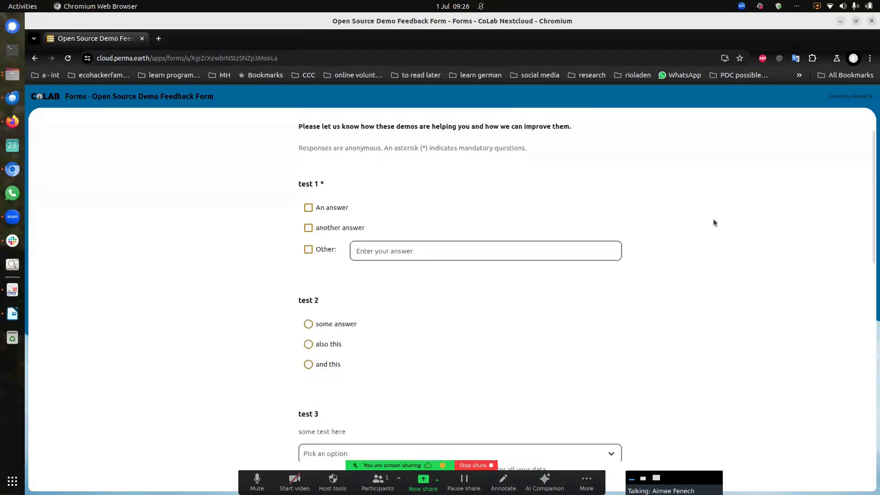
# Step: Tick An answer and another answer for test 1, also this for test 2, and 1 answer for test 3
pyautogui.scroll(2, 656, 201)
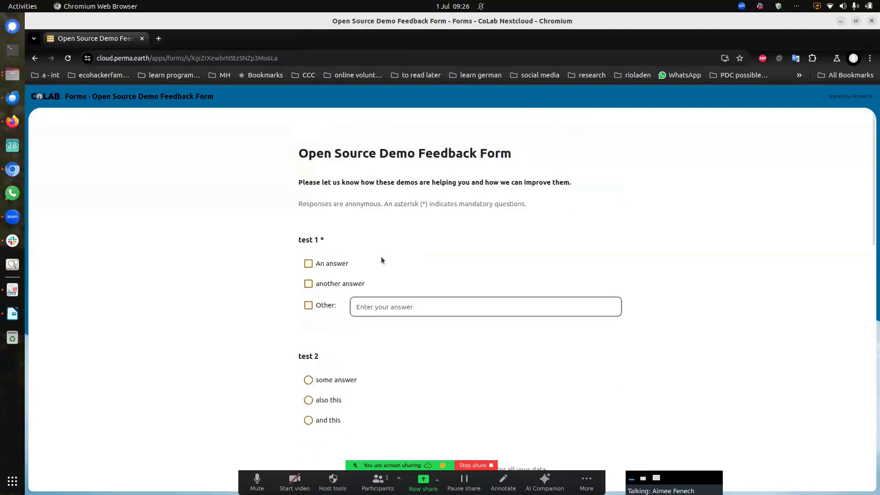
pyautogui.click(315, 267)
pyautogui.scroll(-1, 383, 308)
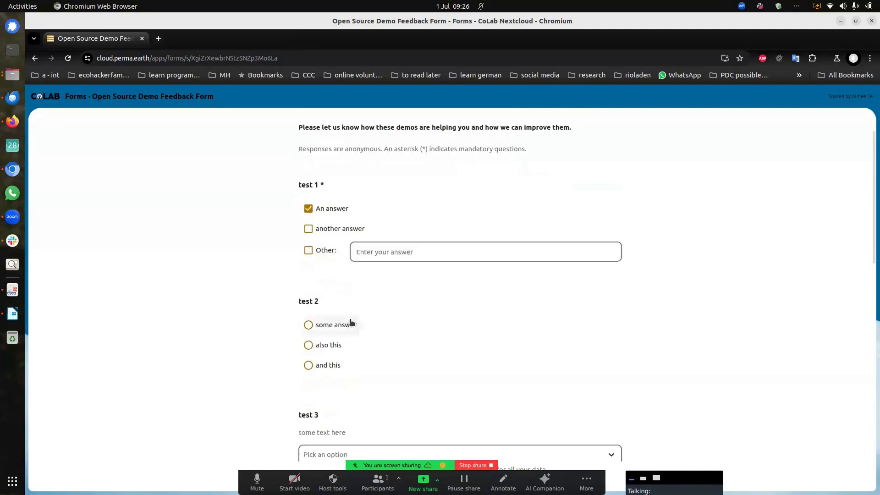
pyautogui.click(332, 231)
pyautogui.click(314, 351)
pyautogui.scroll(-3, 359, 296)
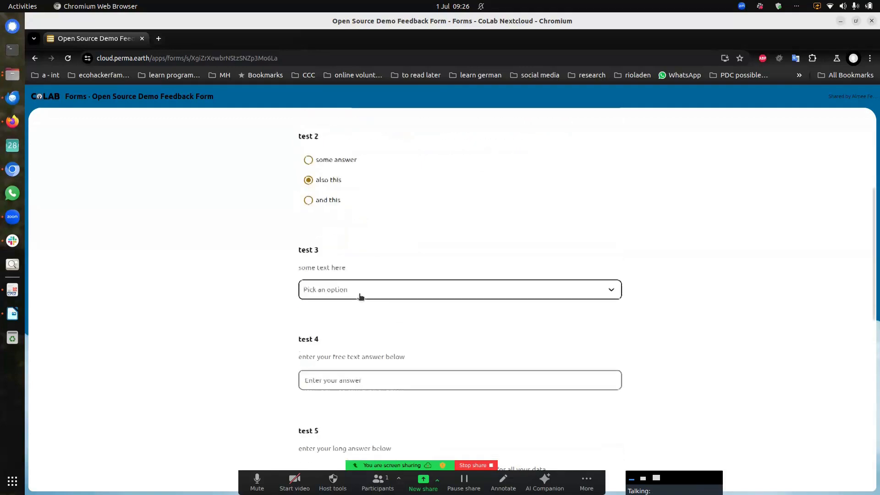
pyautogui.click(353, 293)
pyautogui.click(346, 309)
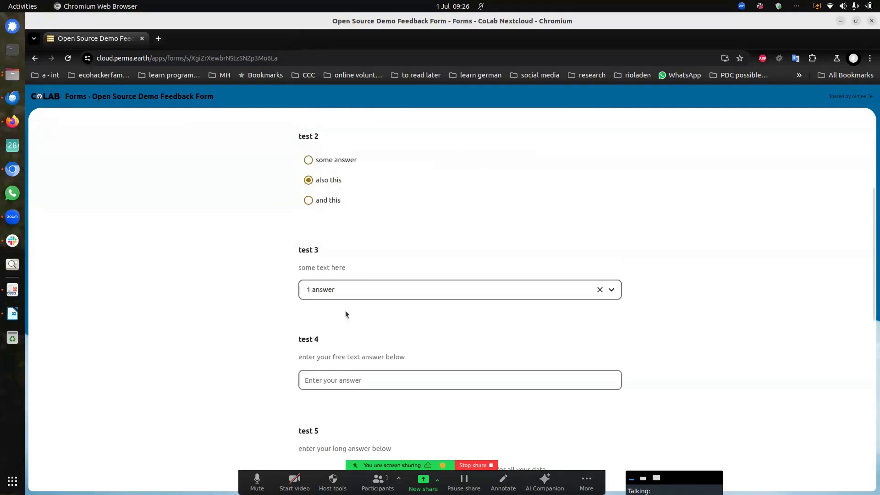
# Step: Answer 'some test here' for test 4 and 'testing' for test 5, and tick An answer on the duplicate question
pyautogui.scroll(-1, 352, 347)
pyautogui.click(351, 329)
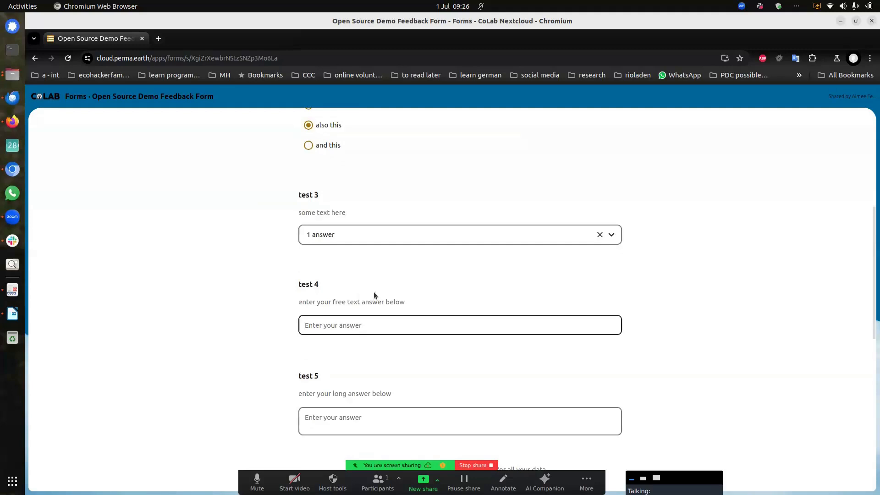
pyautogui.write('some tes')
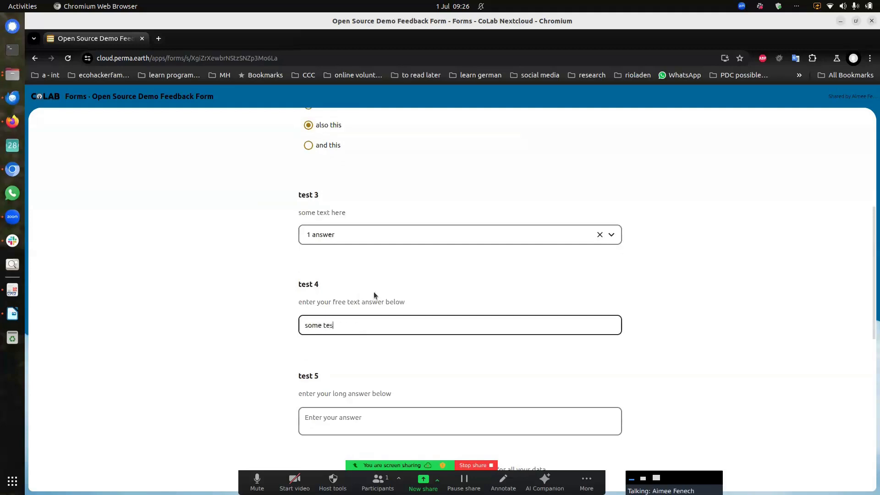
pyautogui.write('t here')
pyautogui.click(336, 426)
pyautogui.write('testing')
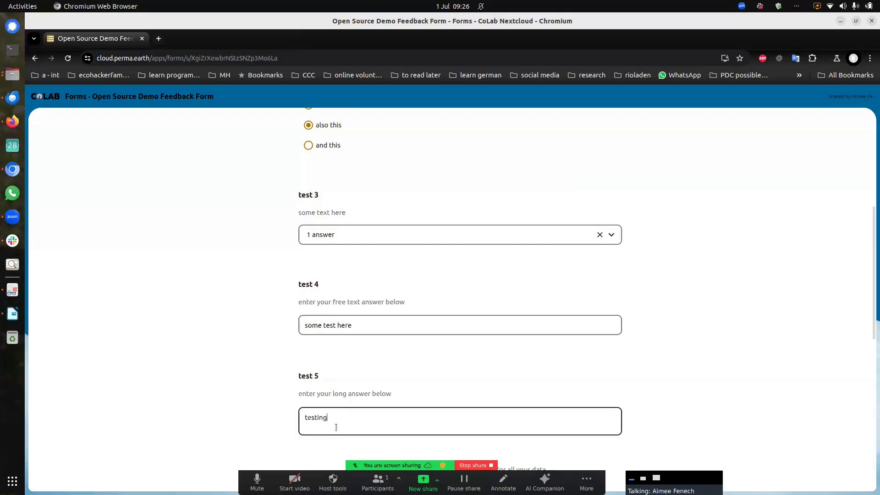
pyautogui.scroll(-6, 336, 427)
pyautogui.click(349, 254)
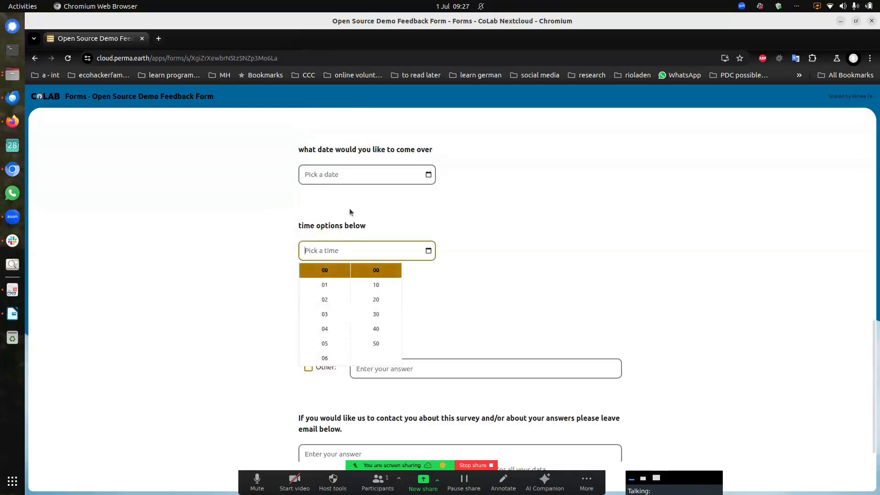
pyautogui.click(327, 183)
pyautogui.click(221, 186)
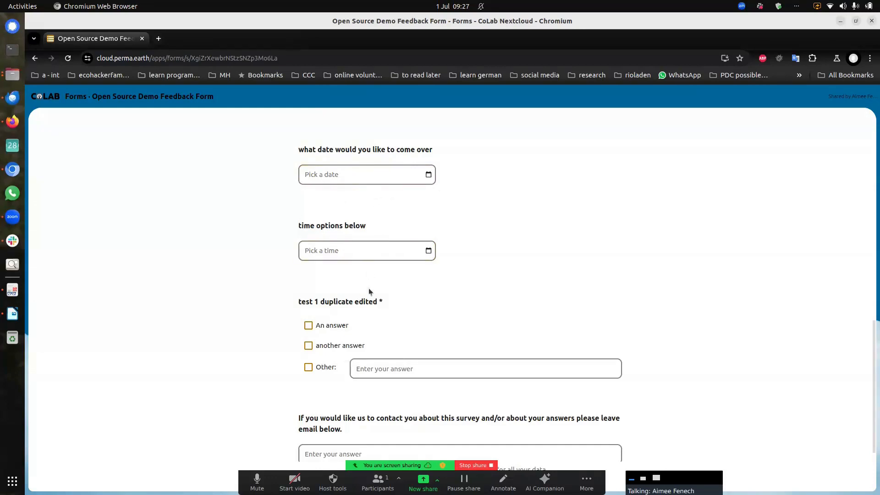
pyautogui.click(341, 326)
pyautogui.scroll(-2, 433, 332)
# Step: Enter a contact e-mail address and submit the test response
pyautogui.click(384, 362)
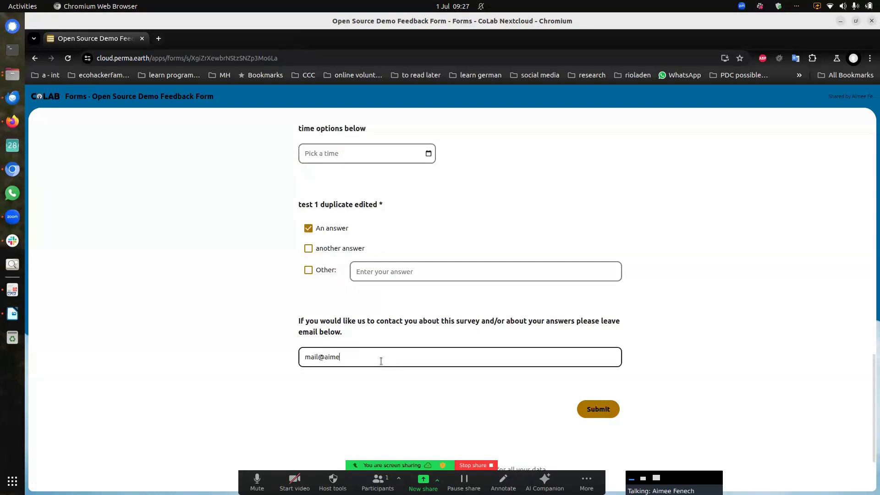
pyautogui.click(596, 408)
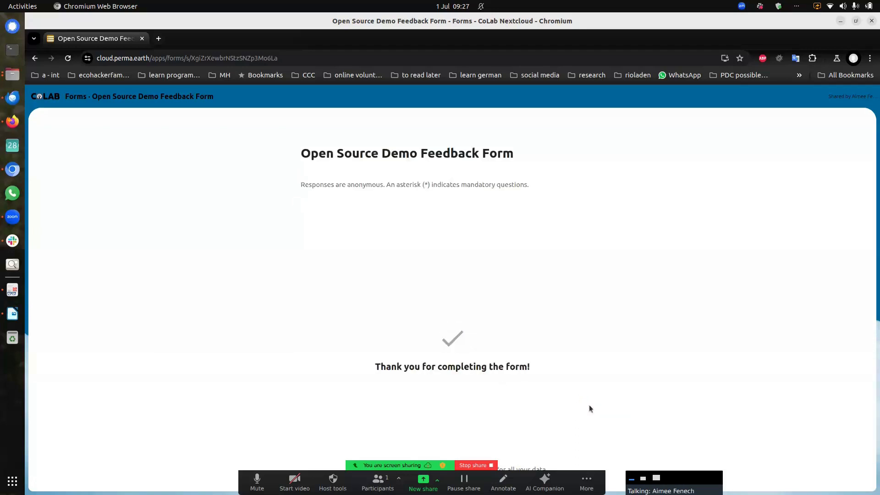
pyautogui.click(11, 123)
# Step: Show the Open Source Demo Feedback Form's results: 2 responses, 'another answer' and 'also this' at 100%
pyautogui.scroll(-2, 474, 155)
pyautogui.scroll(2, 441, 150)
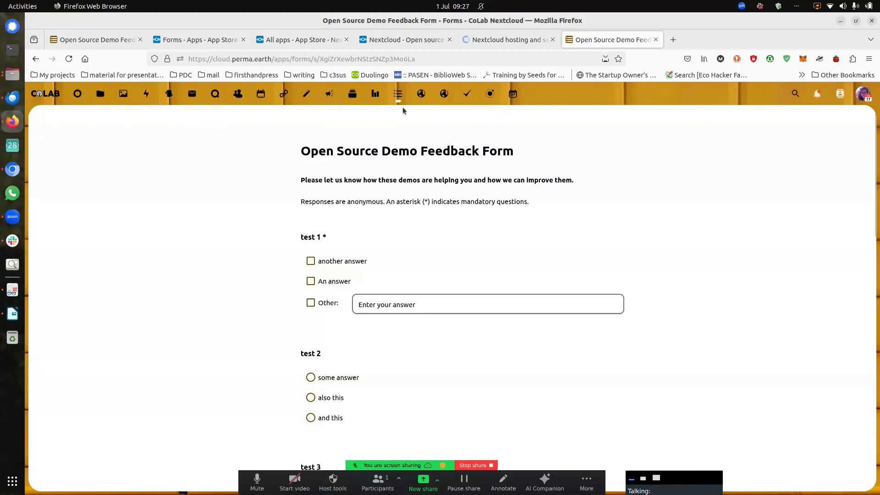
pyautogui.click(399, 94)
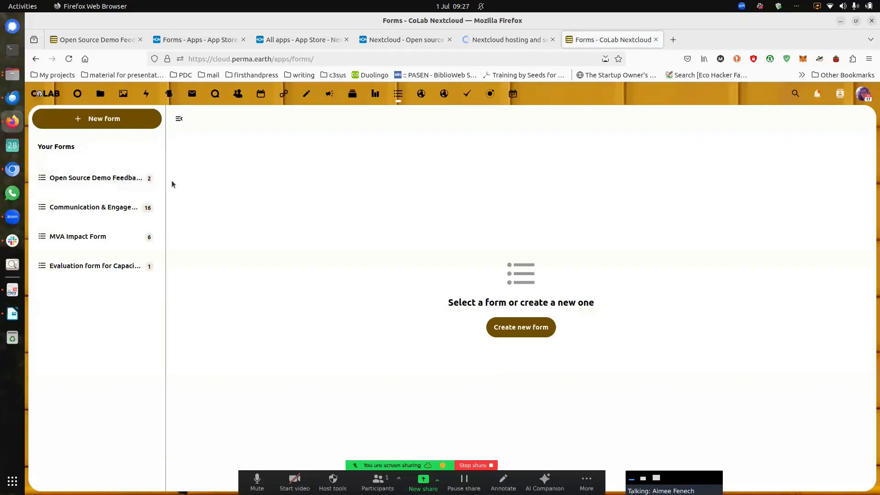
pyautogui.click(129, 181)
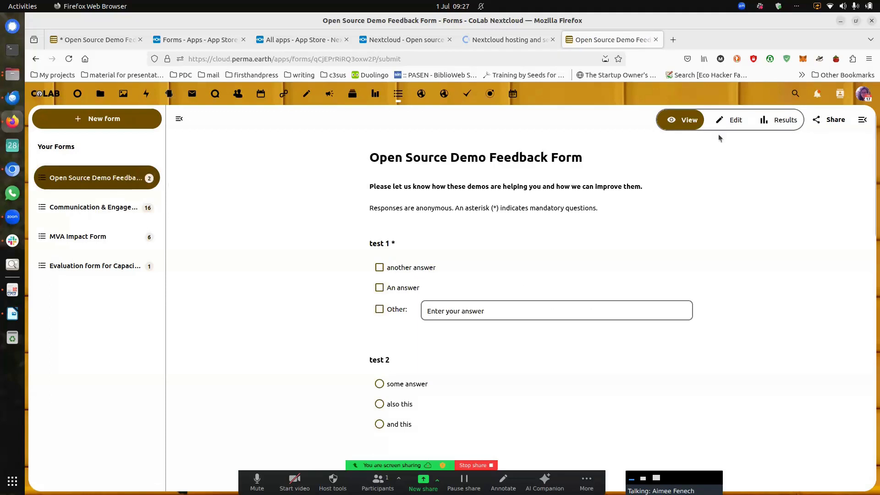
pyautogui.click(784, 121)
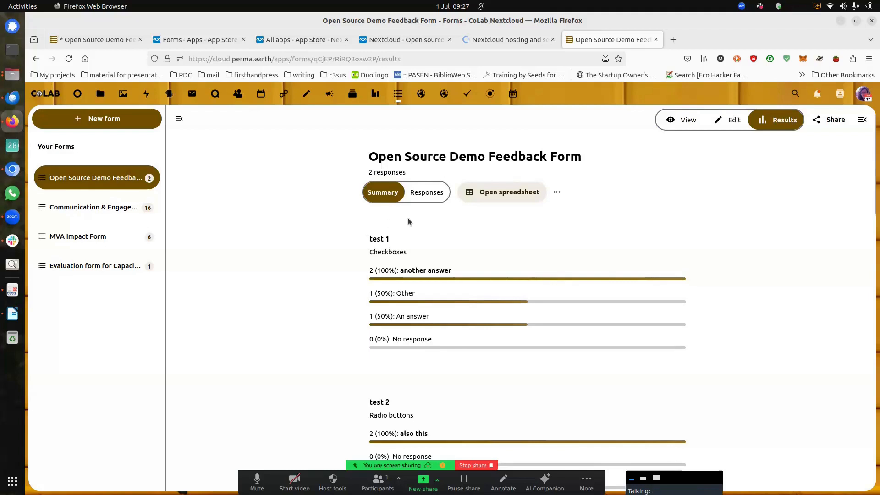
pyautogui.scroll(-1, 410, 232)
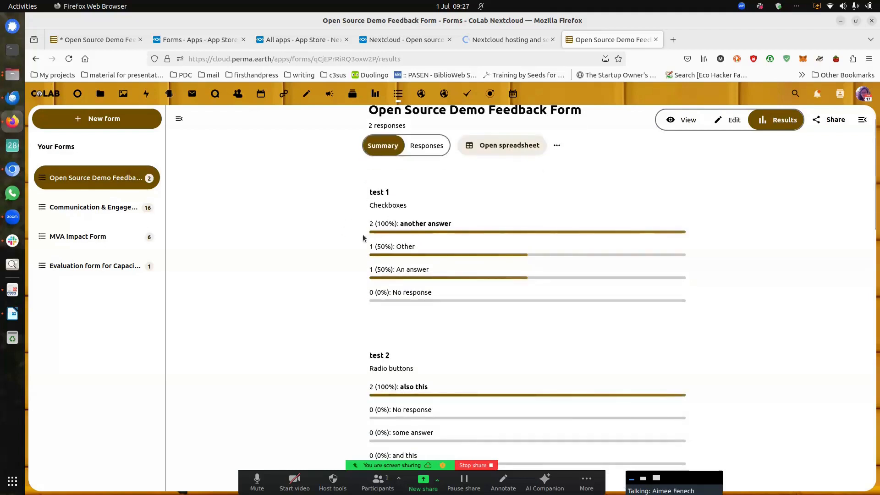
pyautogui.scroll(-2, 360, 223)
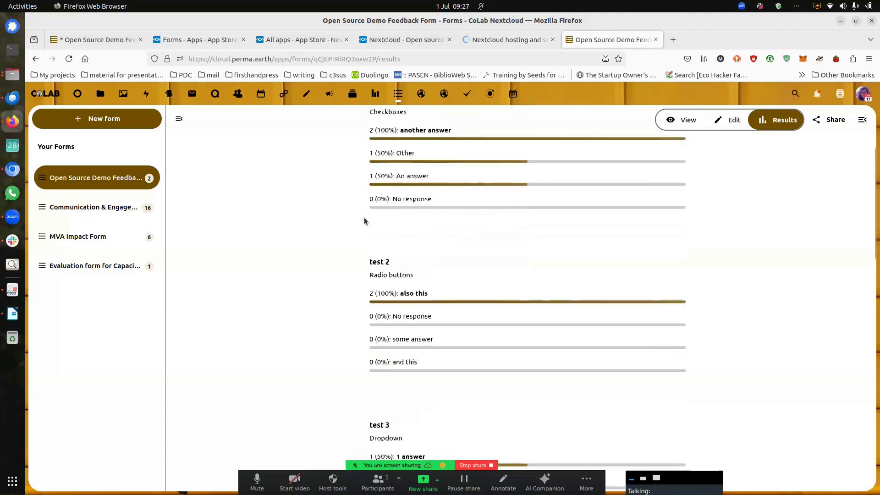
pyautogui.scroll(1, 364, 218)
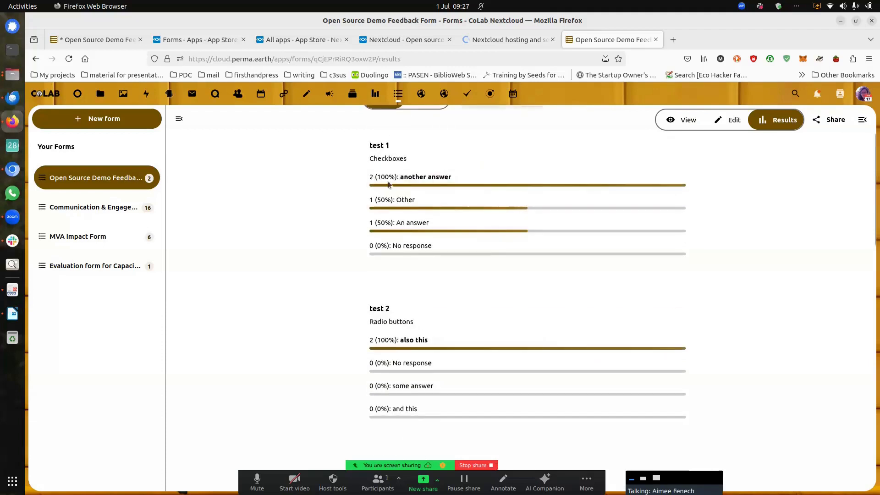
pyautogui.scroll(1, 466, 267)
pyautogui.scroll(1, 467, 263)
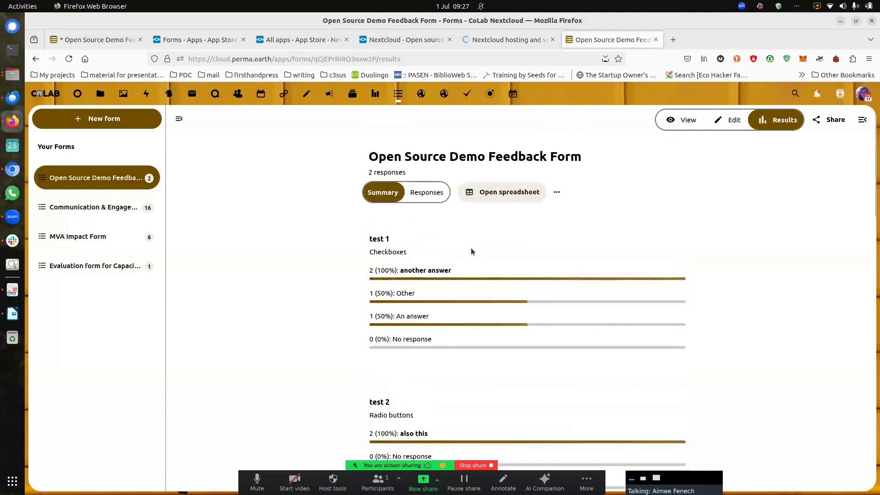
# Step: Switch to the individual Responses view and review both submitted entries
pyautogui.click(435, 195)
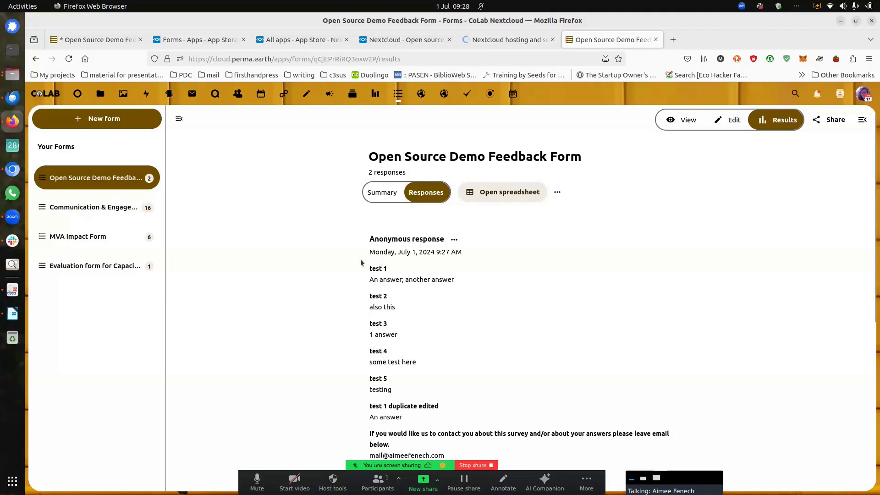
pyautogui.scroll(-3, 412, 257)
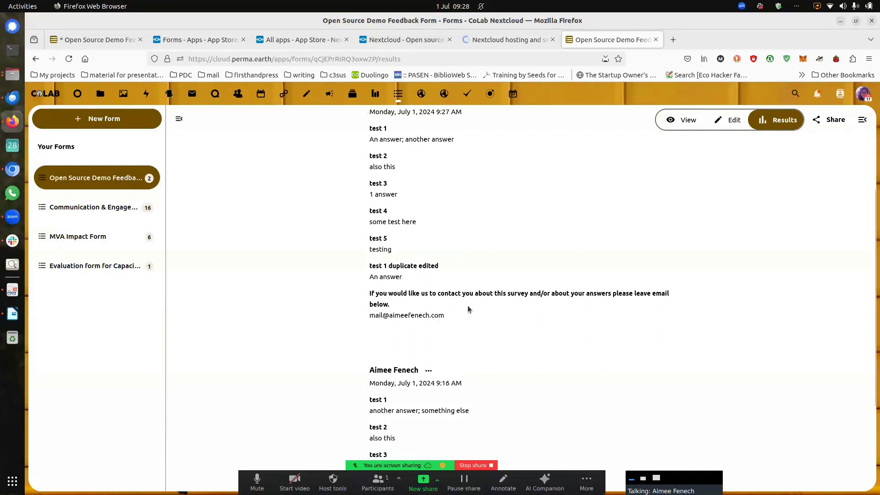
pyautogui.scroll(-3, 468, 306)
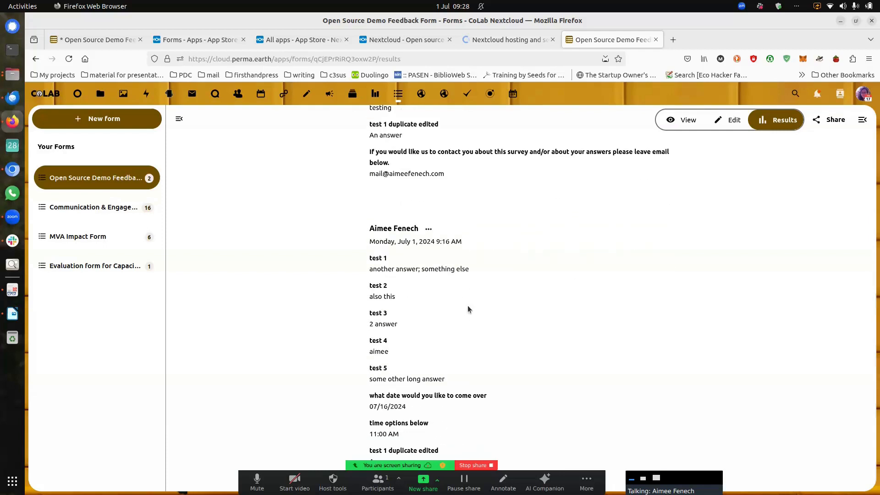
pyautogui.scroll(4, 468, 307)
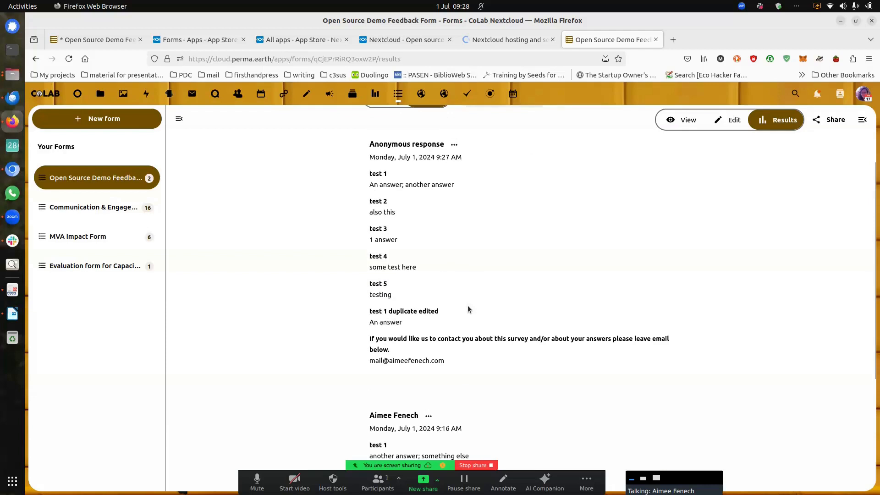
pyautogui.scroll(2, 500, 284)
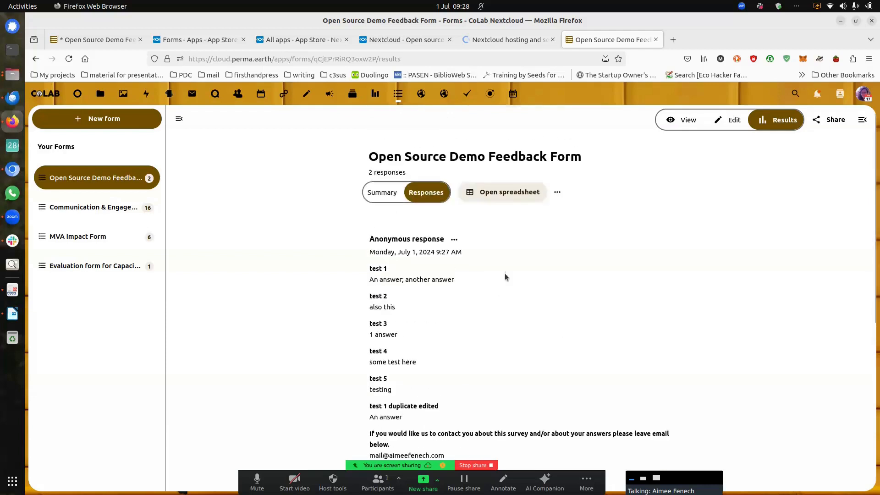
# Step: Re-export the responses to 'Open Source Demo Feedback Form (responses).ods'
pyautogui.click(454, 240)
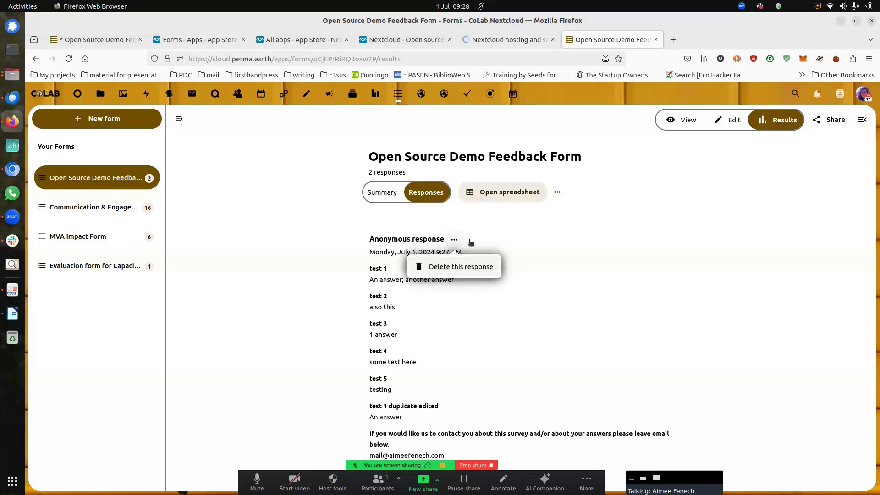
pyautogui.click(550, 225)
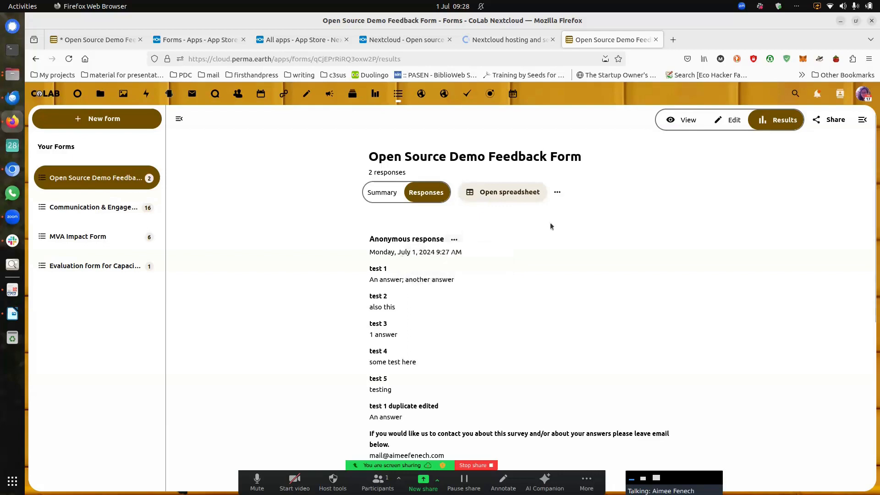
pyautogui.click(557, 193)
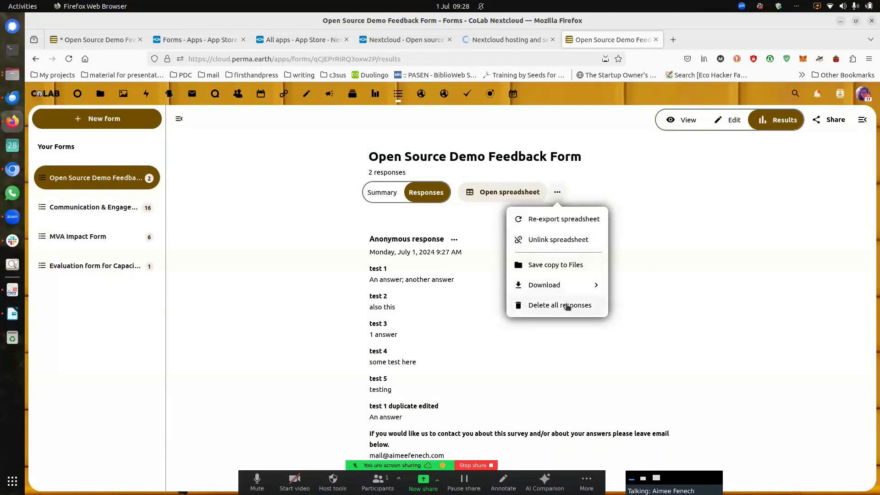
pyautogui.click(595, 222)
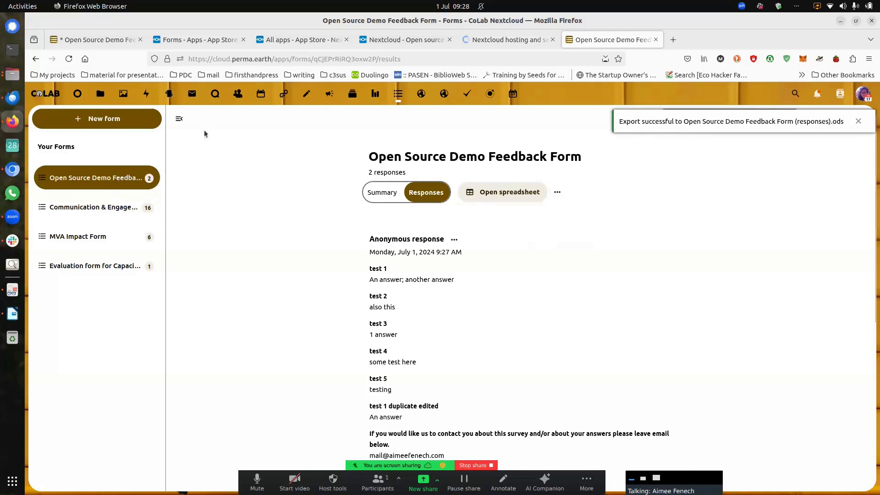
# Step: Wrap text on all cells of the responses spreadsheet, check the contact answer in L3, and close it
pyautogui.click(132, 118)
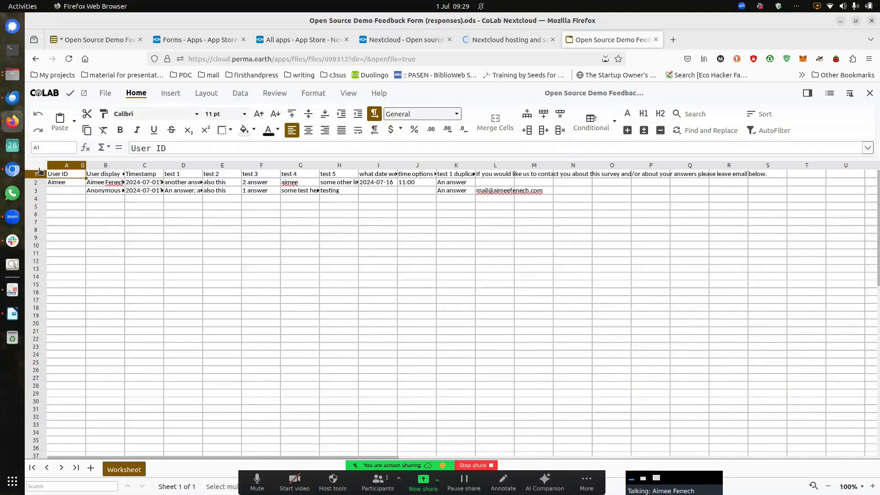
pyautogui.click(40, 167)
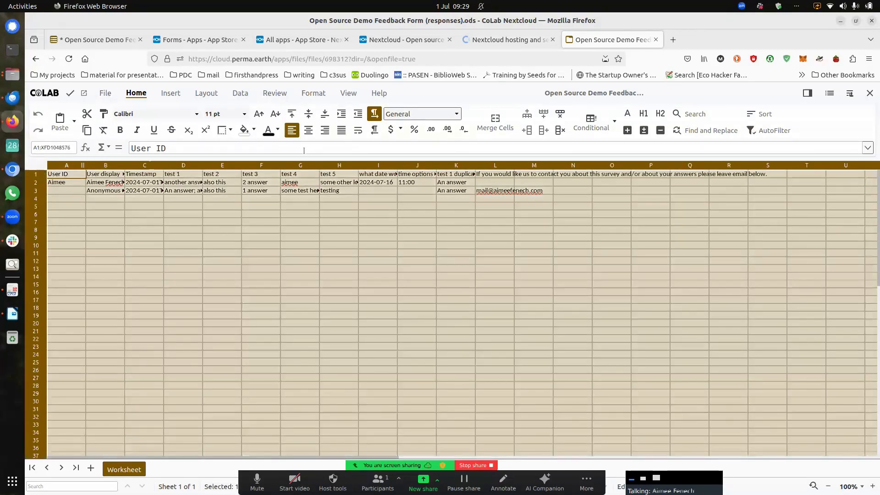
pyautogui.click(357, 130)
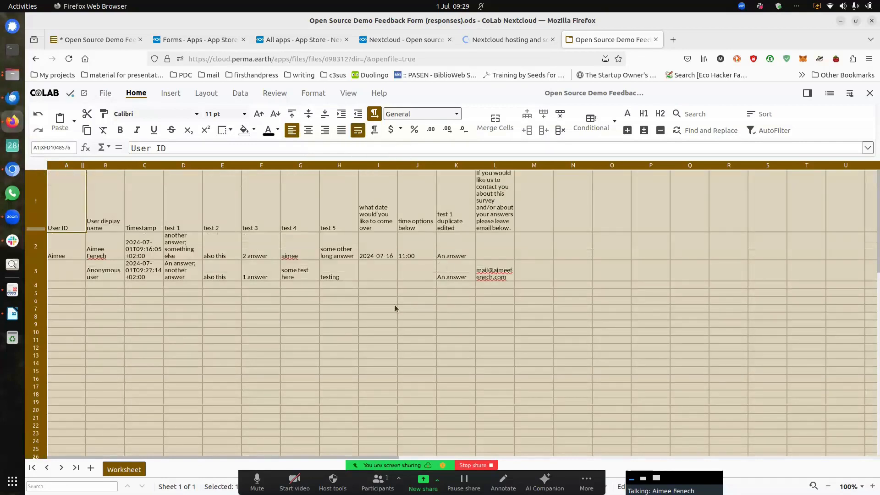
pyautogui.click(396, 308)
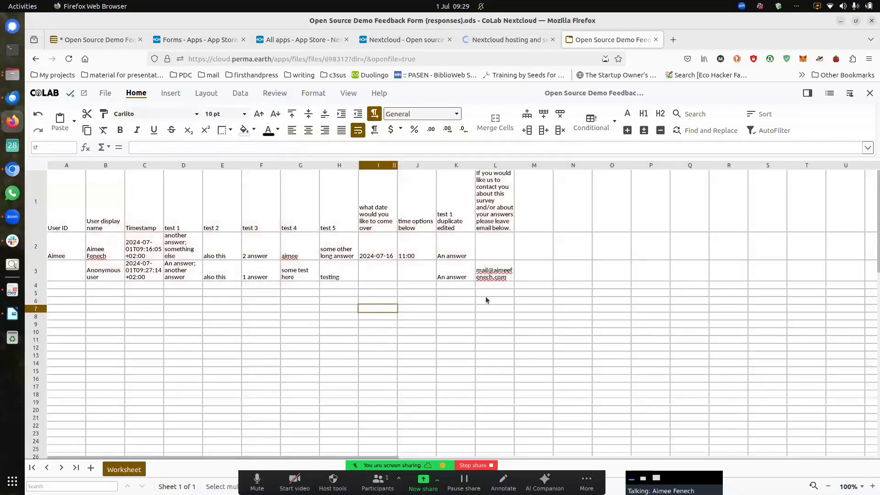
pyautogui.click(497, 274)
pyautogui.moveTo(497, 274); pyautogui.dragTo(489, 332)
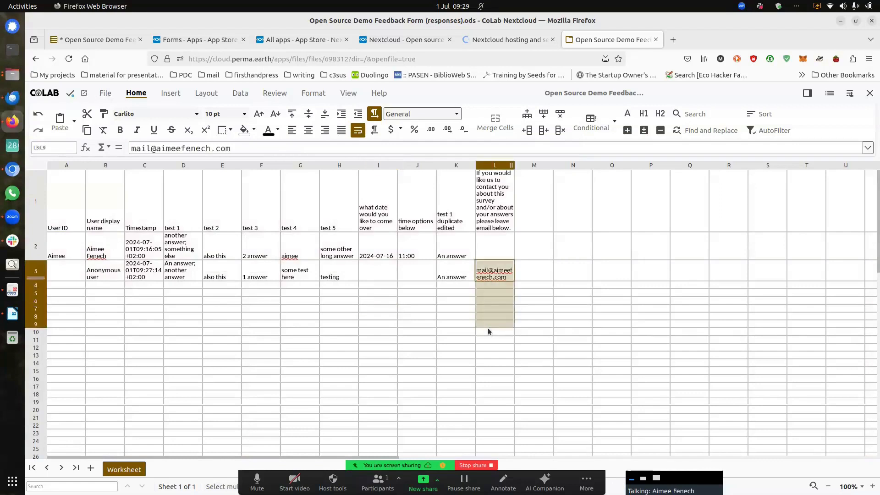
pyautogui.click(493, 275)
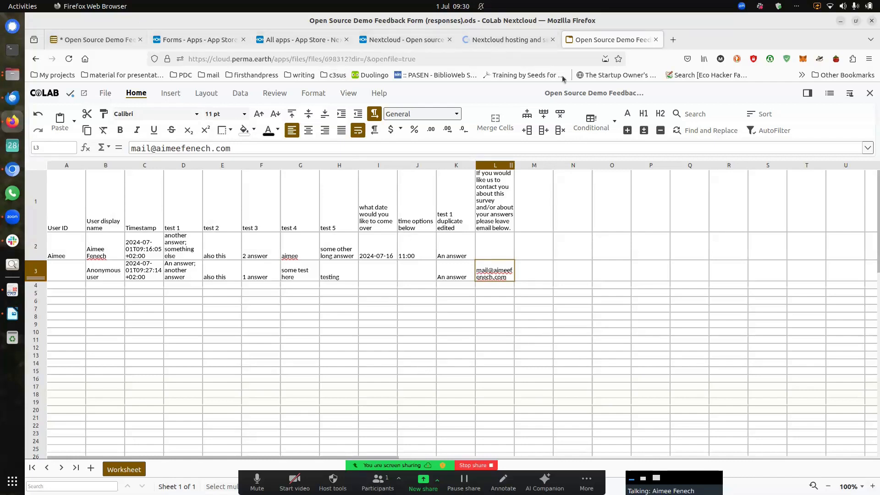
pyautogui.click(870, 95)
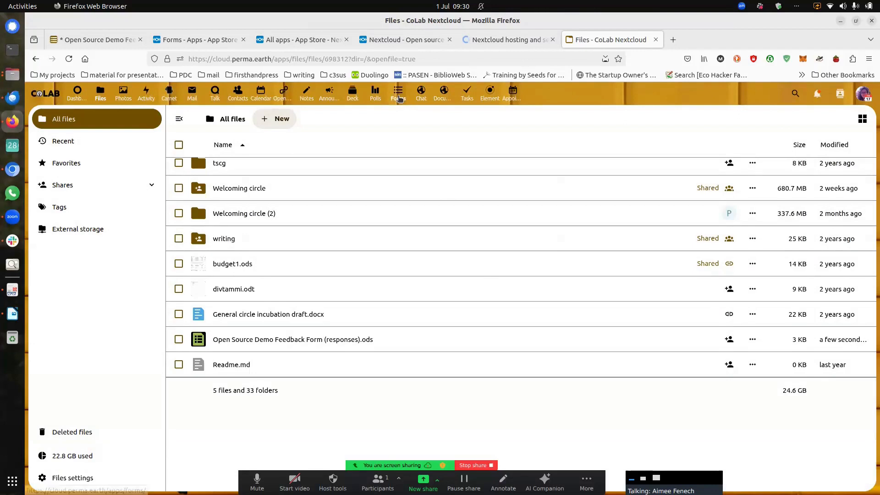
# Step: Reopen the Open Source Demo Feedback Form and check its general settings before closing the sidebar
pyautogui.click(398, 95)
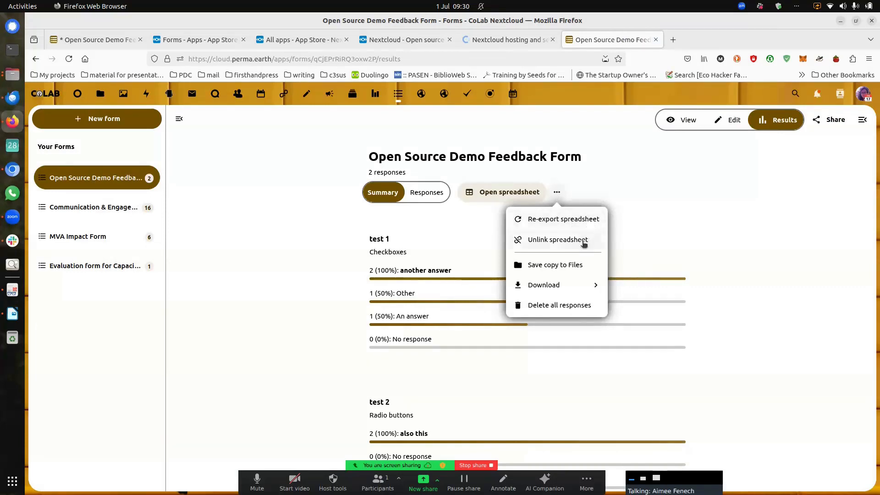
pyautogui.click(669, 240)
pyautogui.click(842, 120)
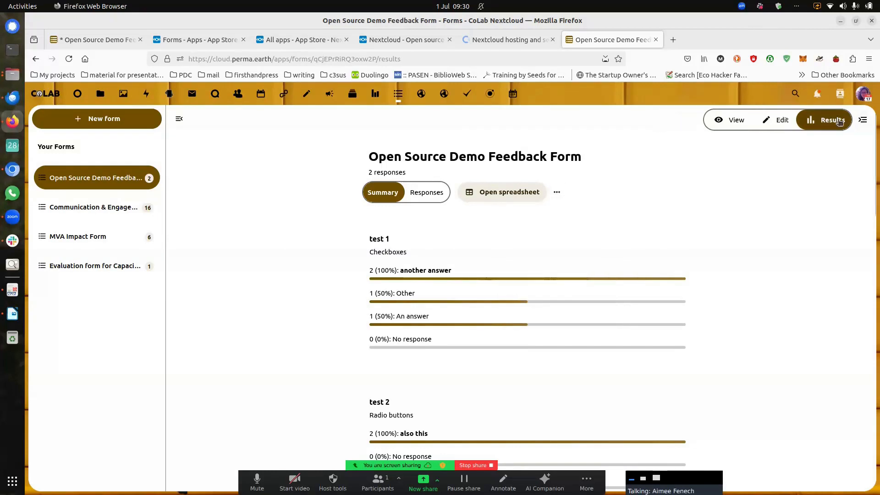
pyautogui.click(86, 181)
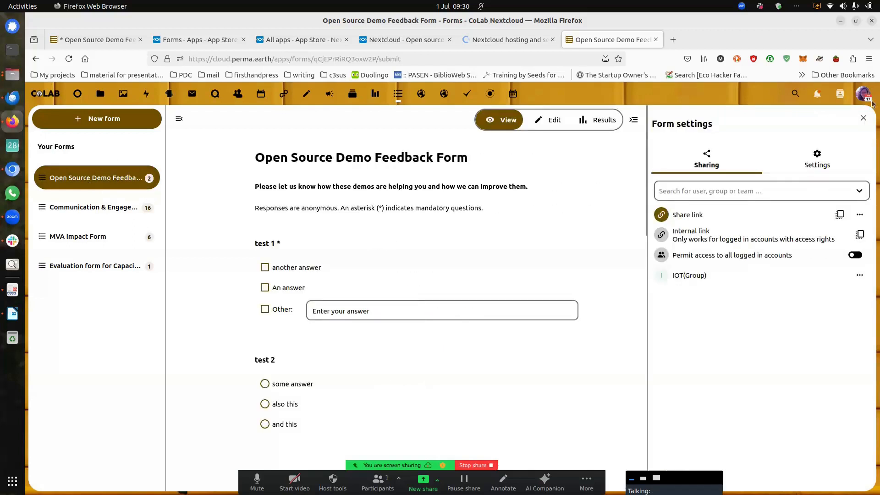
pyautogui.click(818, 156)
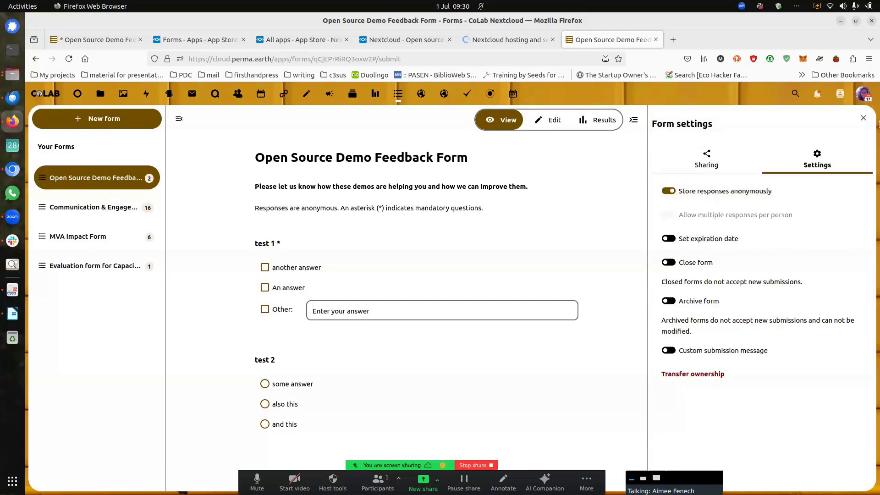
pyautogui.click(861, 120)
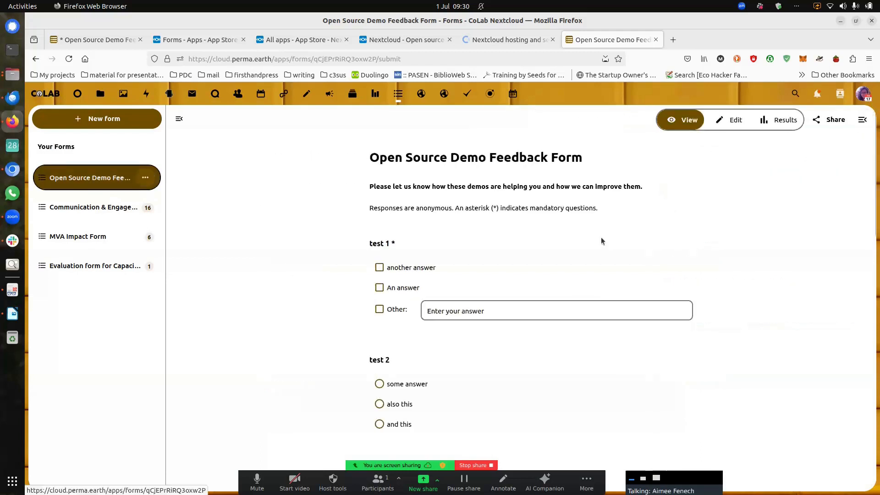
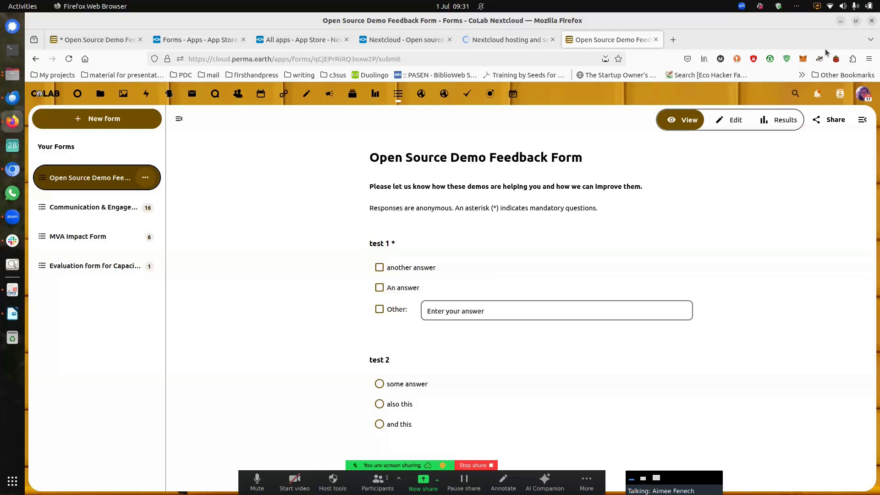
# Step: Go to the Nextcloud site's Instant trial page and scroll through its empty test-account sign-up form
pyautogui.click(406, 41)
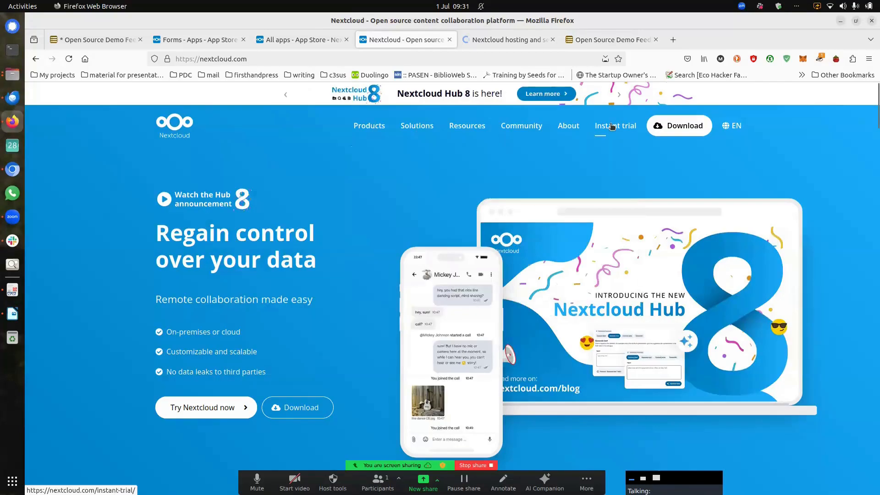
pyautogui.click(612, 127)
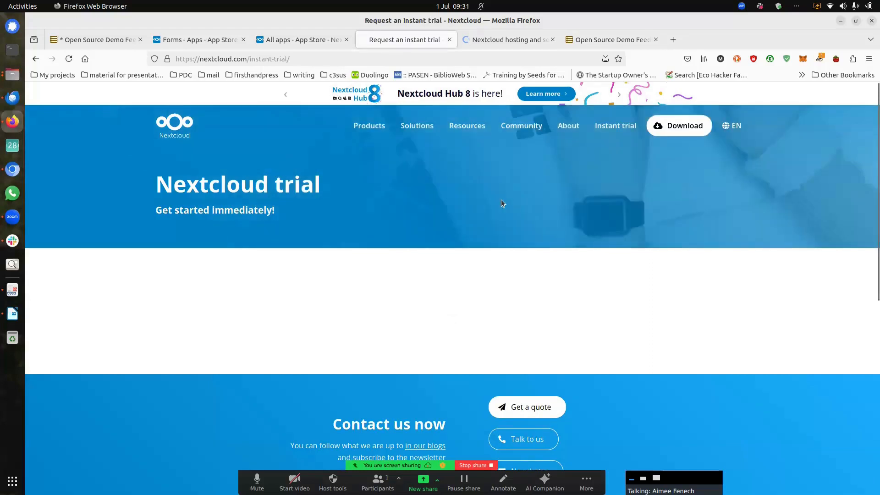
pyautogui.scroll(-6, 488, 204)
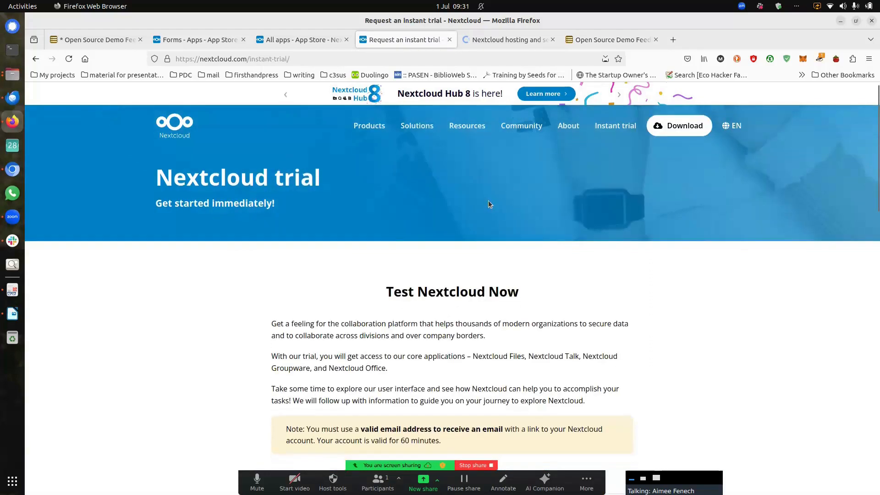
pyautogui.scroll(-3, 524, 300)
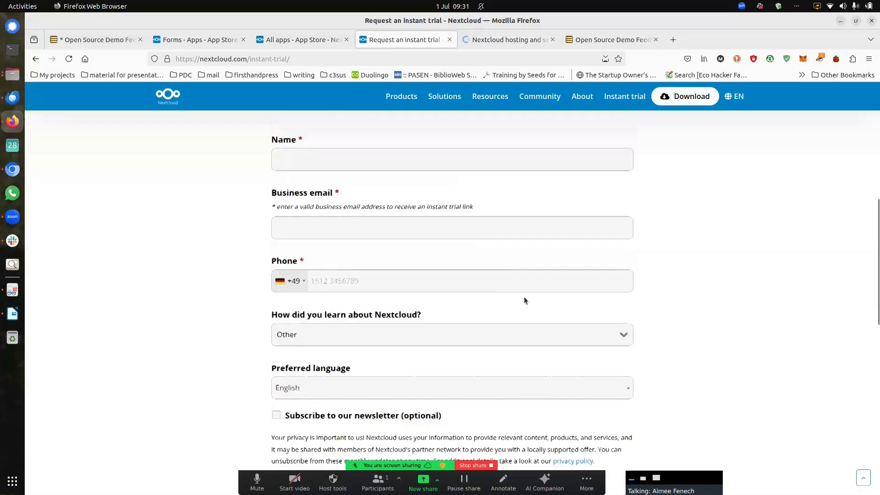
pyautogui.scroll(1, 525, 300)
pyautogui.scroll(4, 524, 300)
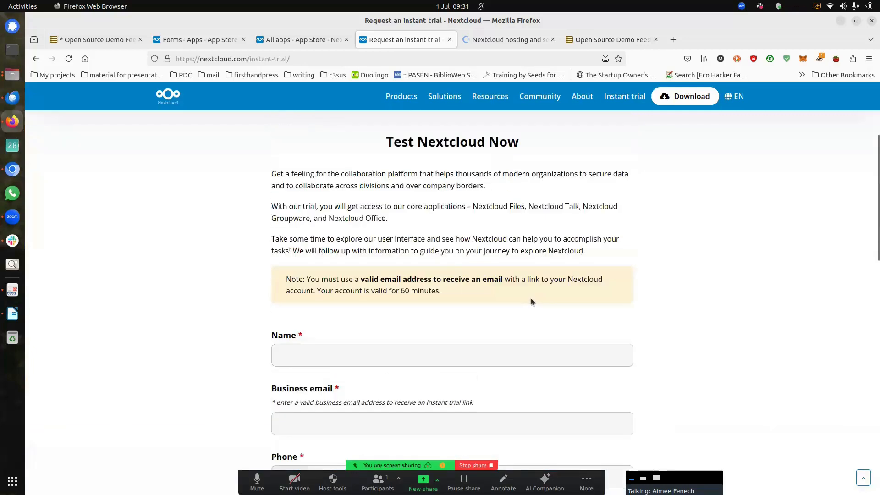
pyautogui.scroll(3, 531, 302)
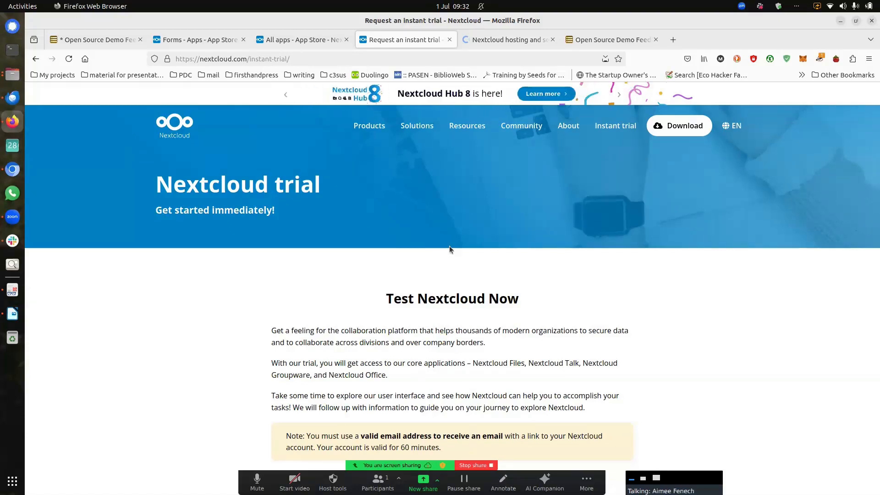
# Step: Open Pricing from the Solutions menu and compare the Basic, Standard, Premium and Ultimate plans
pyautogui.moveTo(430, 133)
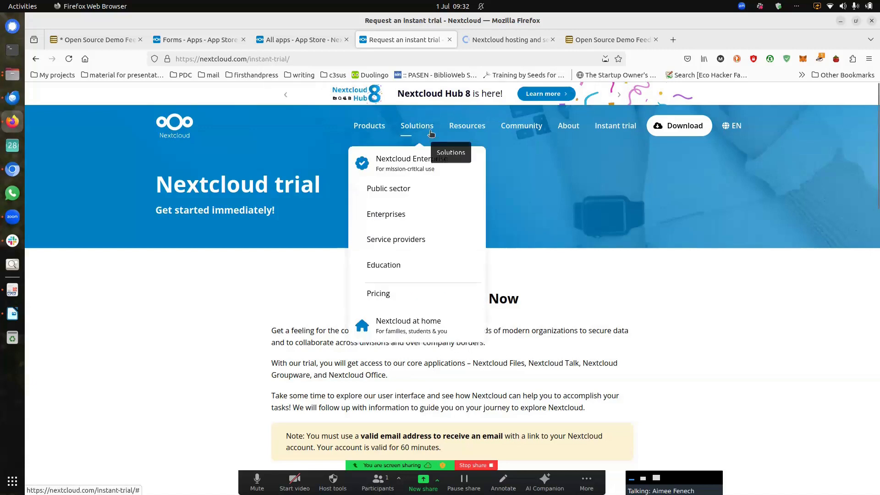
pyautogui.click(418, 131)
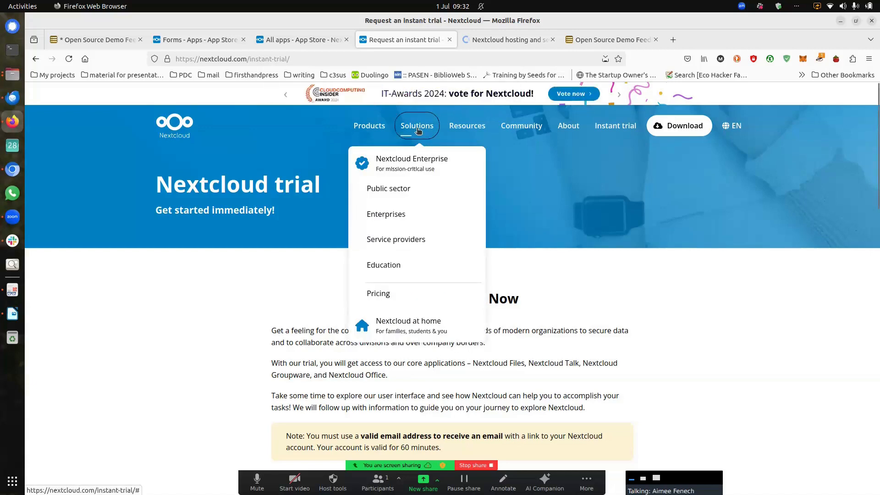
pyautogui.click(382, 295)
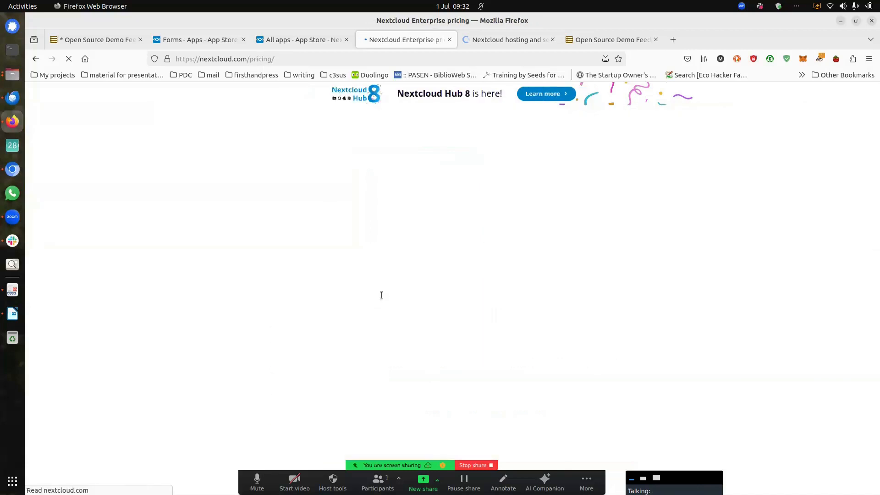
pyautogui.scroll(-5, 298, 275)
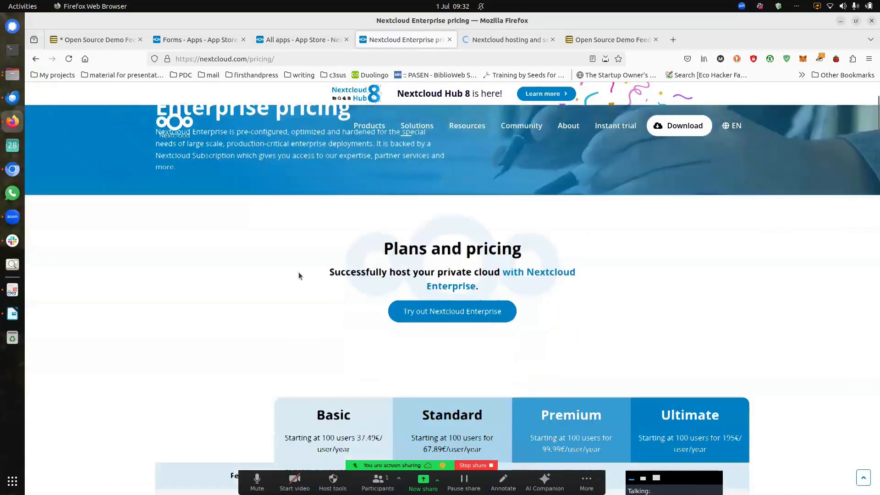
pyautogui.scroll(-1, 298, 274)
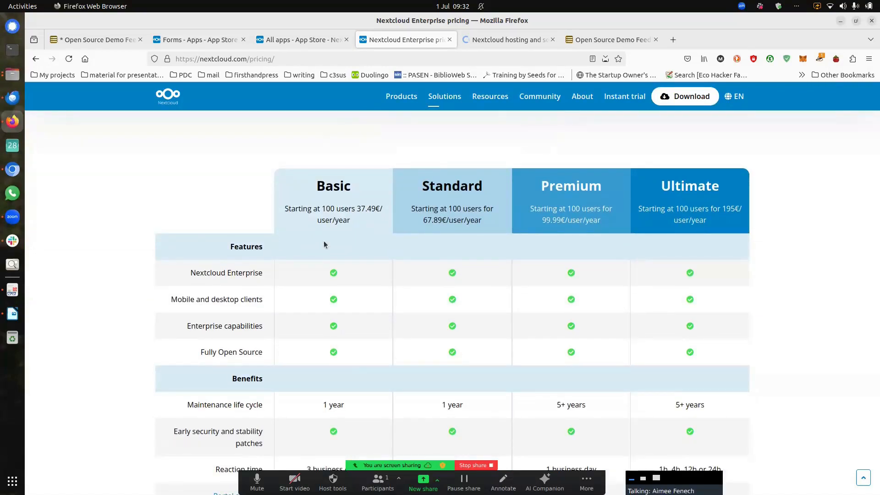
pyautogui.scroll(-10, 324, 244)
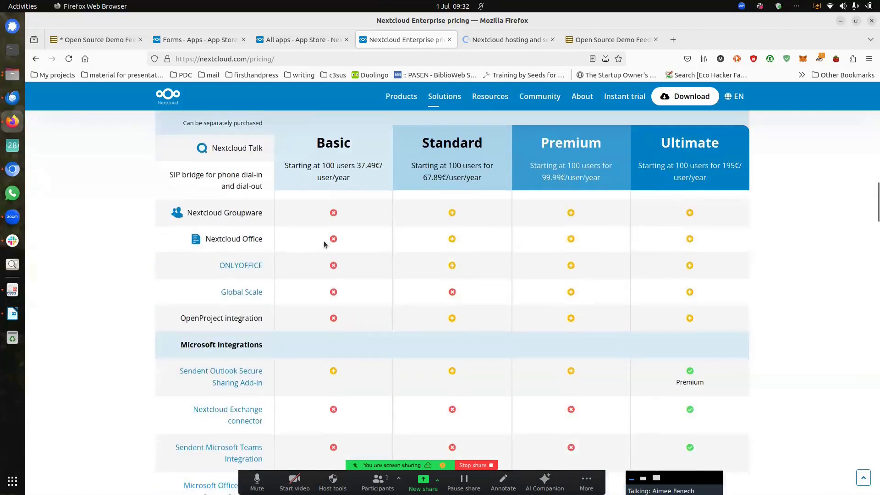
pyautogui.scroll(-11, 324, 244)
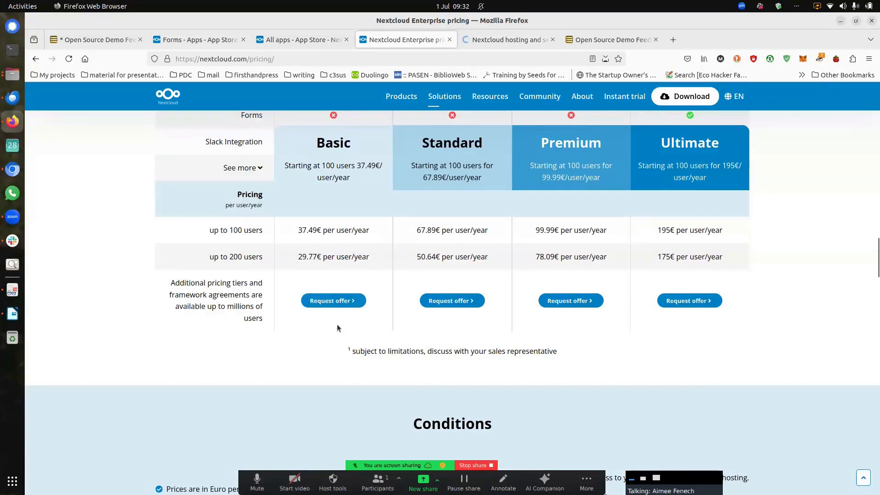
pyautogui.scroll(3, 338, 327)
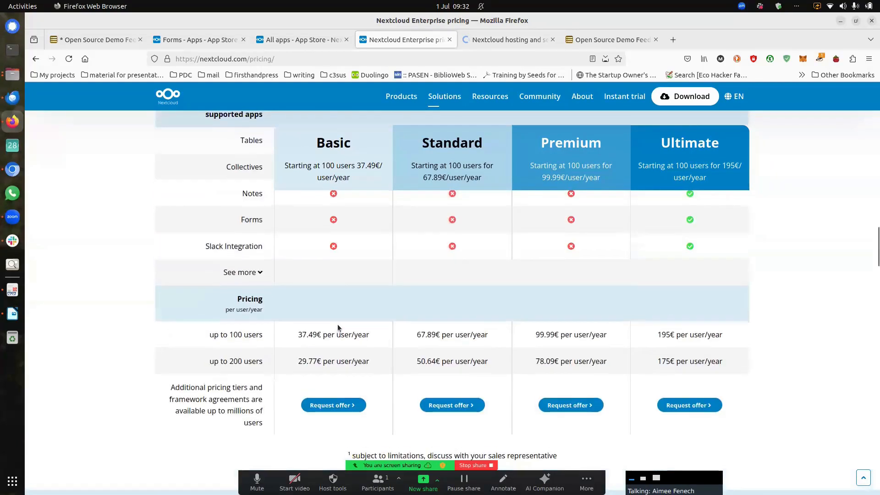
pyautogui.scroll(-1, 337, 324)
pyautogui.scroll(12, 341, 325)
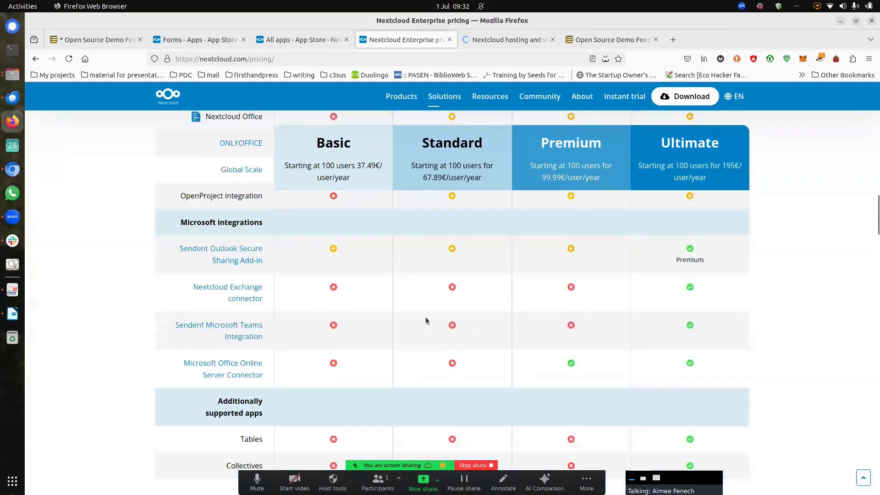
pyautogui.scroll(15, 426, 313)
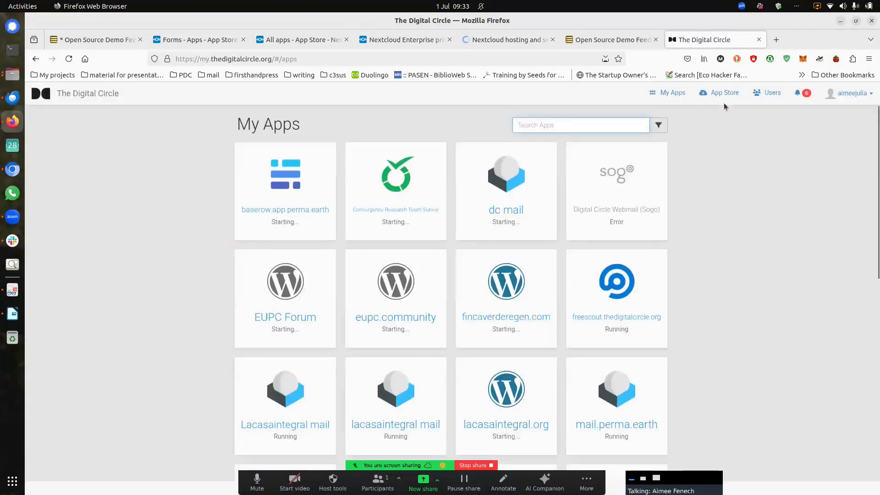
# Step: Review the Nextcloud 29.0.3 app details in Cloudron's App Store, then return to the Enterprise pricing tab
pyautogui.click(725, 98)
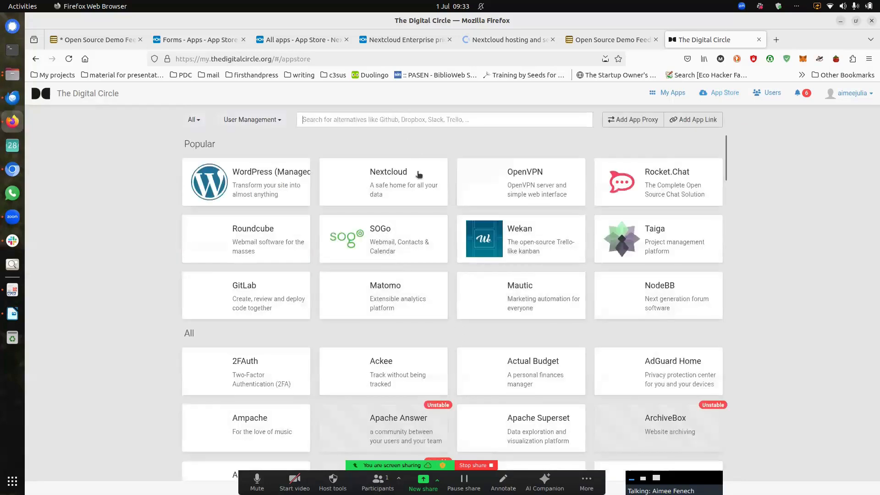
pyautogui.click(419, 182)
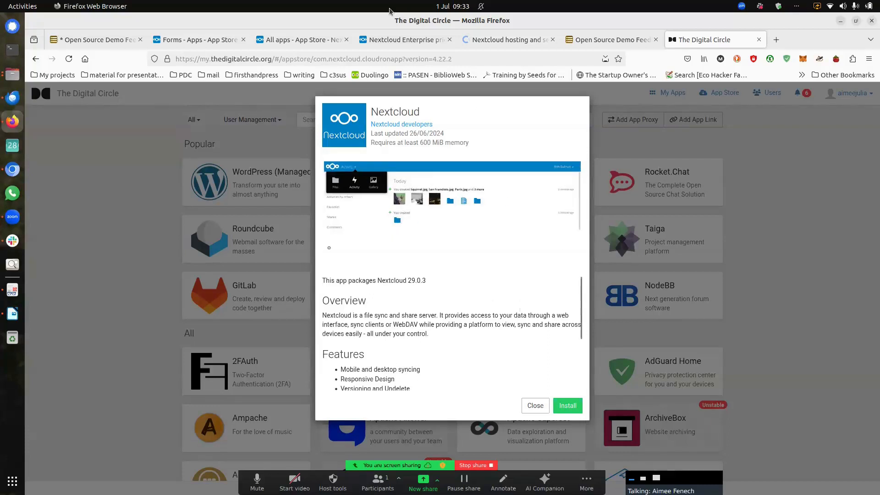
pyautogui.click(398, 40)
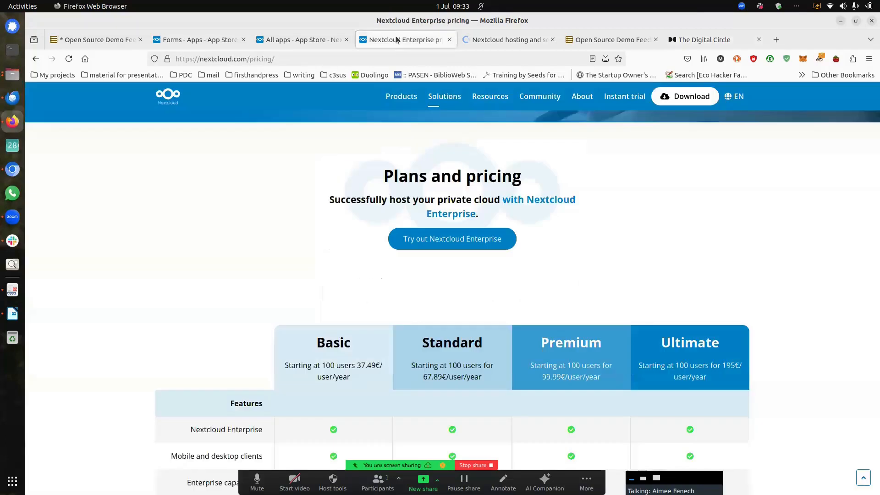
# Step: Scroll the pricing page to the Benefits rows, reaction times and Optional components section
pyautogui.scroll(-3, 285, 226)
pyautogui.scroll(-5, 287, 231)
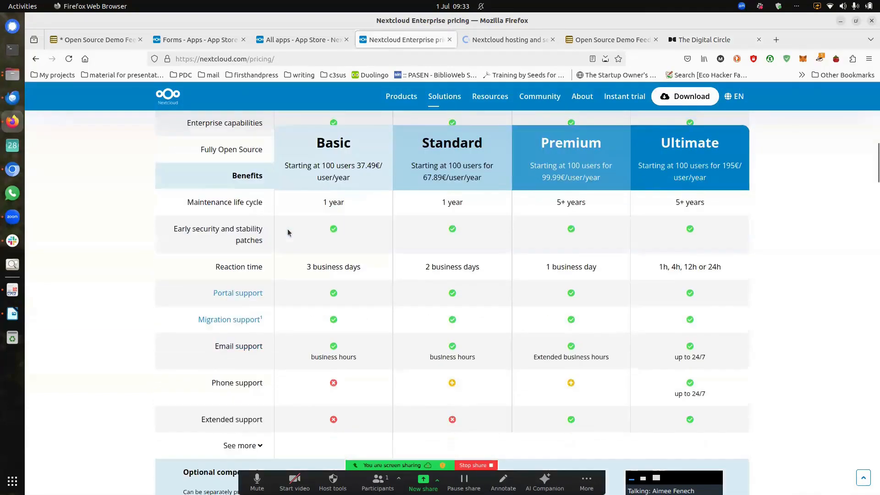
pyautogui.scroll(-3, 288, 231)
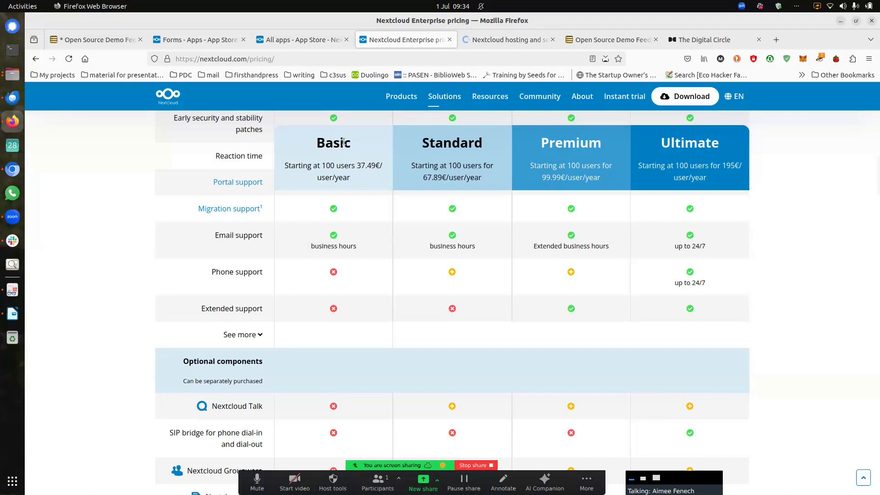
# Step: Compare Open Collective's Nextcloud hosting Contribute tiers with the Enterprise pricing page, then reopen the feedback form tab
pyautogui.click(485, 40)
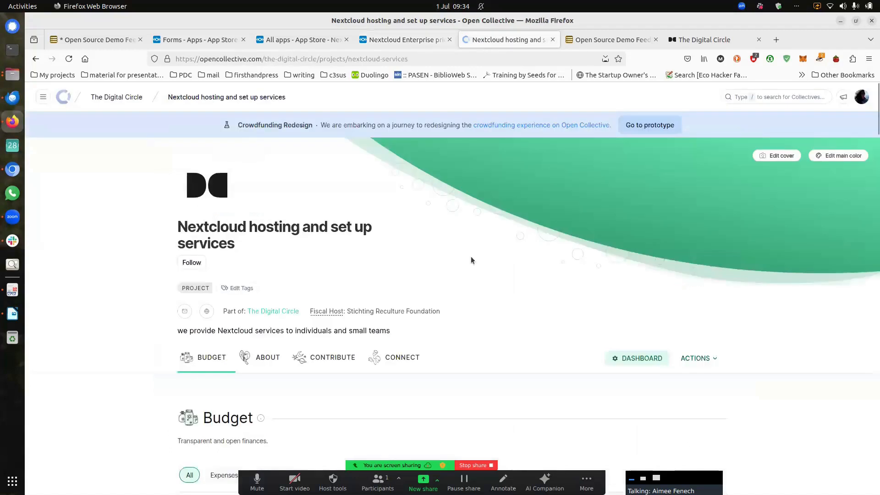
pyautogui.scroll(-12, 471, 260)
pyautogui.scroll(-15, 471, 260)
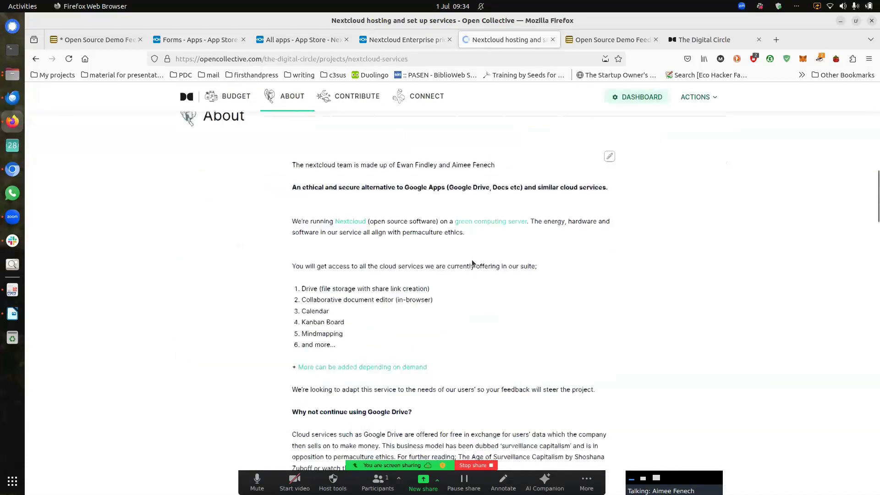
pyautogui.scroll(-15, 473, 264)
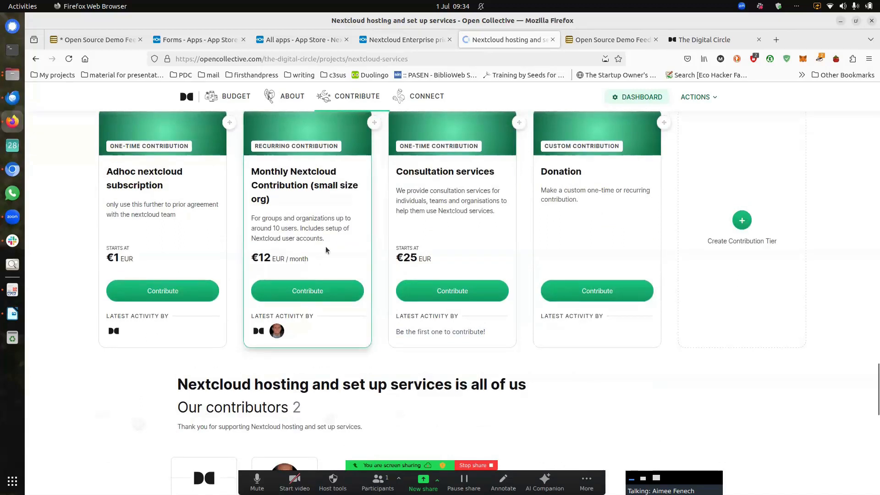
pyautogui.click(405, 40)
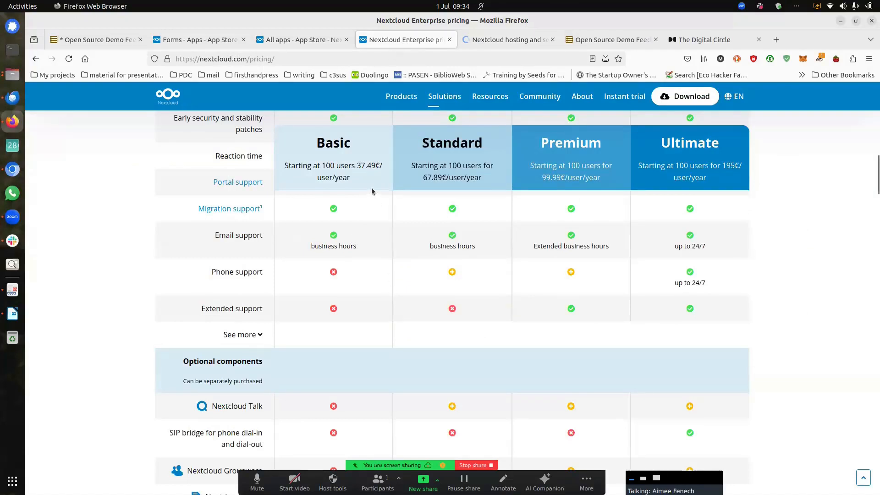
pyautogui.scroll(2, 357, 182)
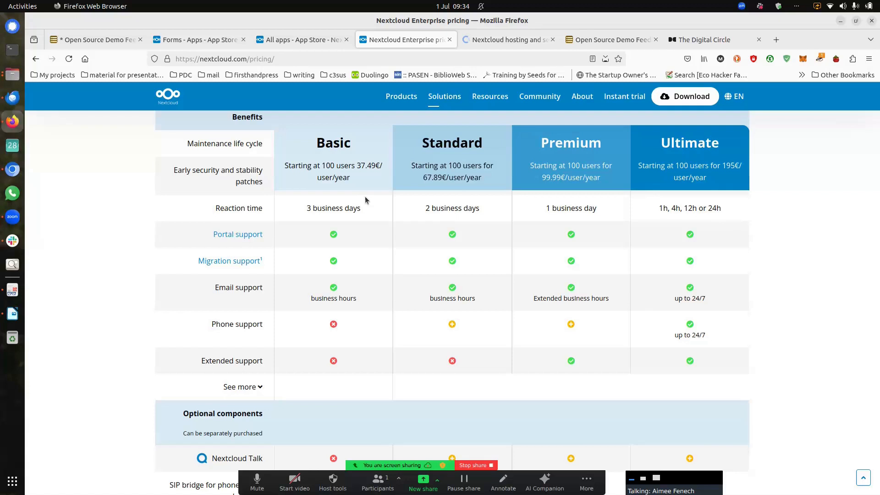
pyautogui.click(507, 40)
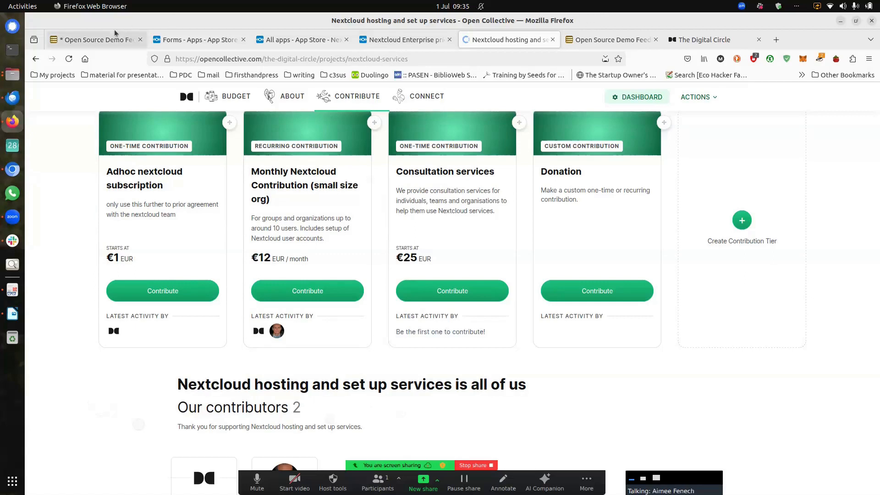
pyautogui.click(578, 36)
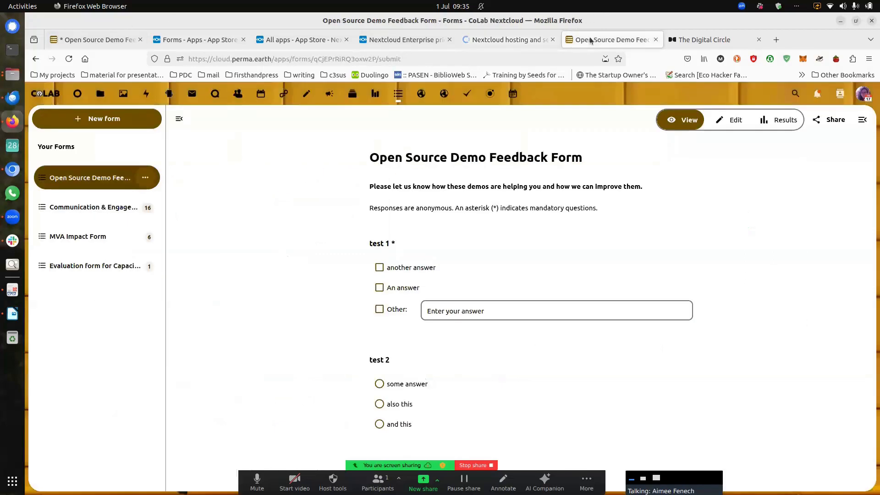
# Step: Reload the feedback form's URL from the address bar, bringing up the CoLab Nextcloud login with empty fields
pyautogui.click(862, 94)
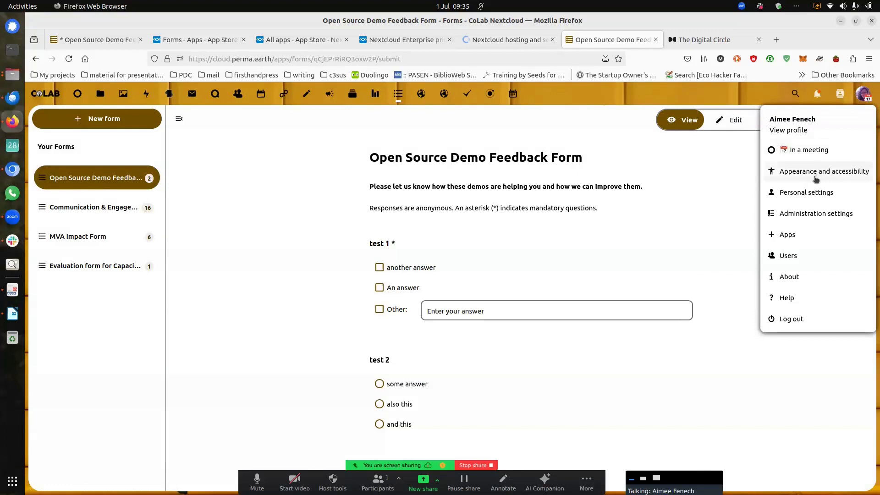
pyautogui.moveTo(274, 57); pyautogui.dragTo(472, 56)
pyautogui.press('Return')
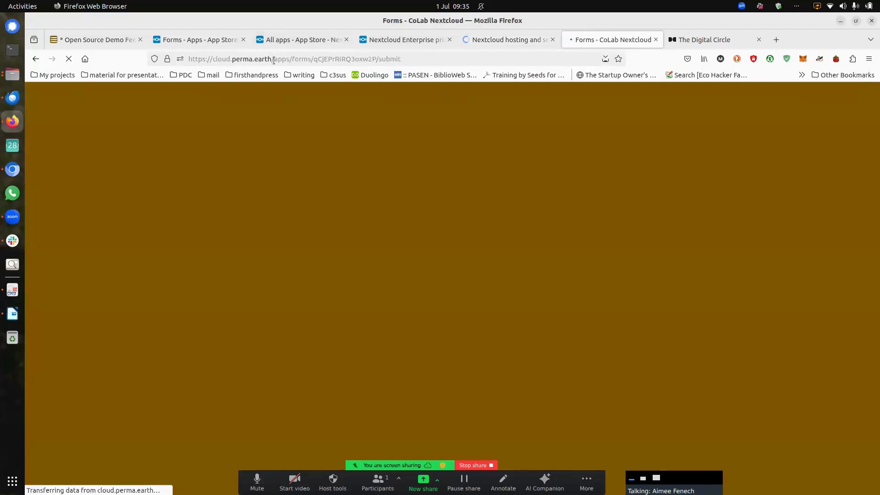
pyautogui.doubleClick(274, 60)
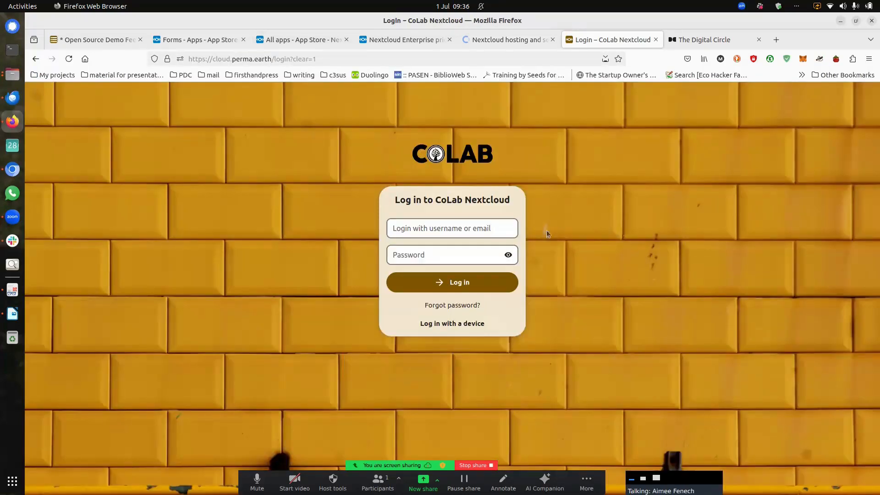
# Step: Log in to CoLab Nextcloud with Firefox's first saved login so the Dashboard starts loading
pyautogui.click(497, 229)
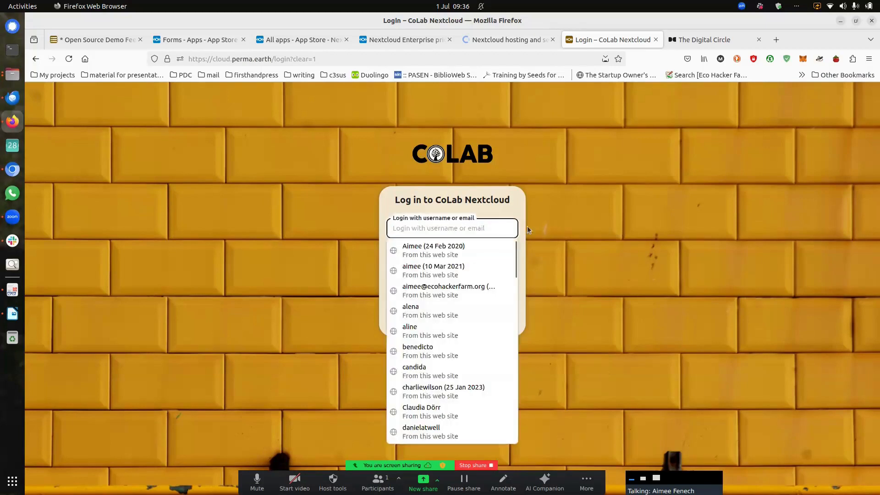
pyautogui.click(541, 228)
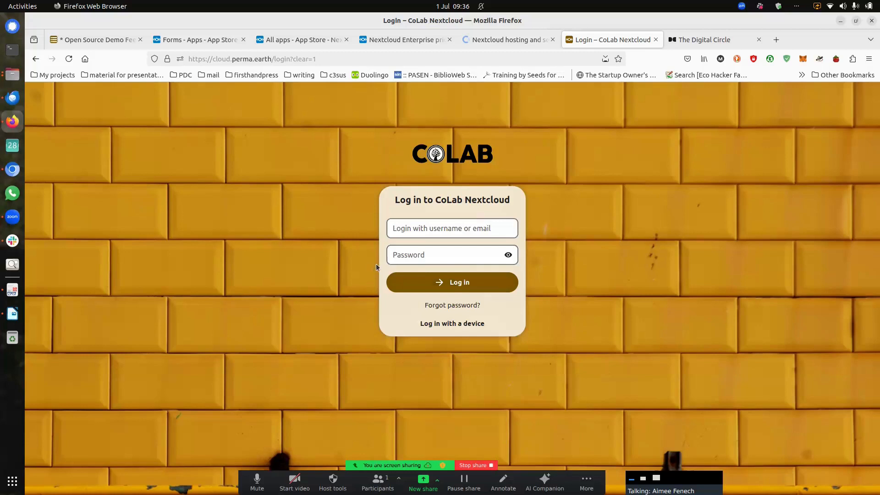
pyautogui.click(415, 223)
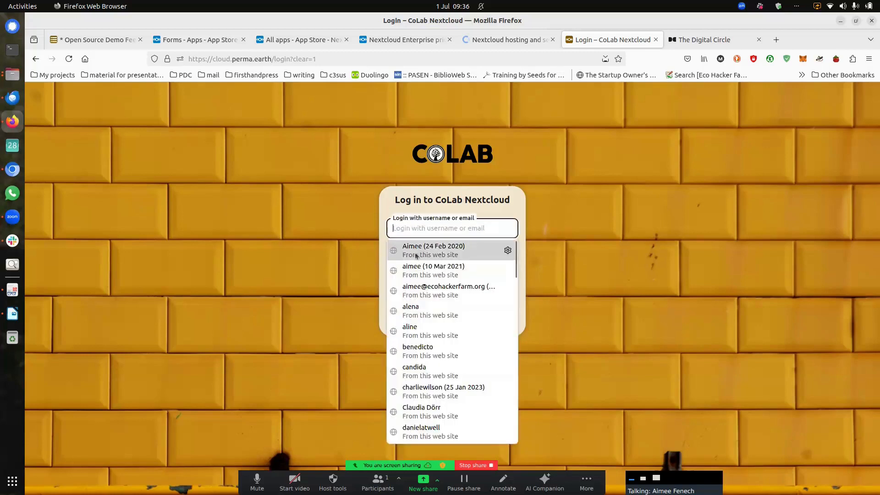
pyautogui.click(416, 255)
pyautogui.press('Return')
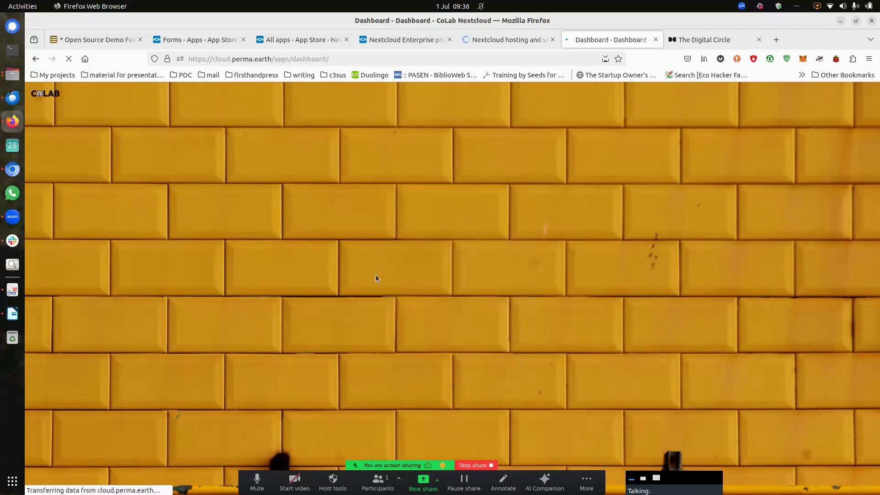